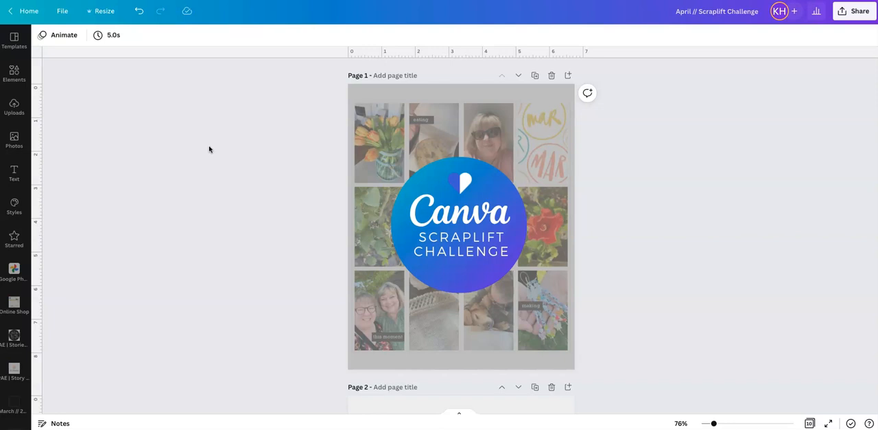
- Examine the challenge cover, the February inspiration layout on page 2 and the four-by-three grid on page 3
{"action": "scroll", "coordinate": [209, 148], "scroll_direction": "down", "scroll_amount": 5}
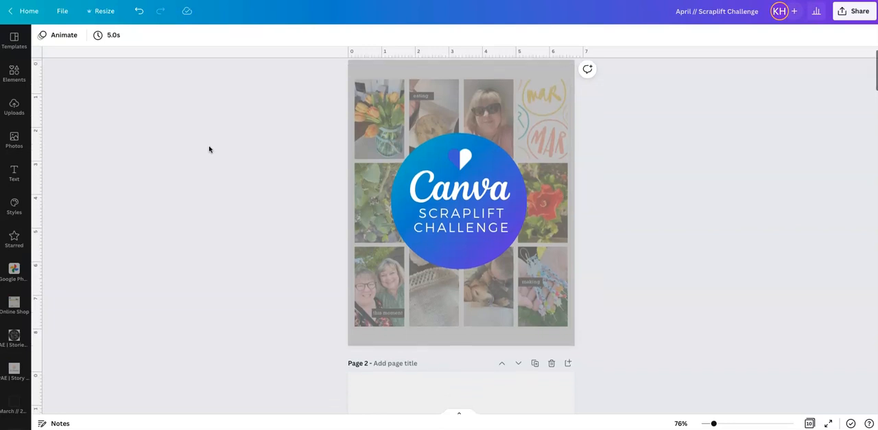
{"action": "scroll", "coordinate": [210, 149], "scroll_direction": "down", "scroll_amount": 1}
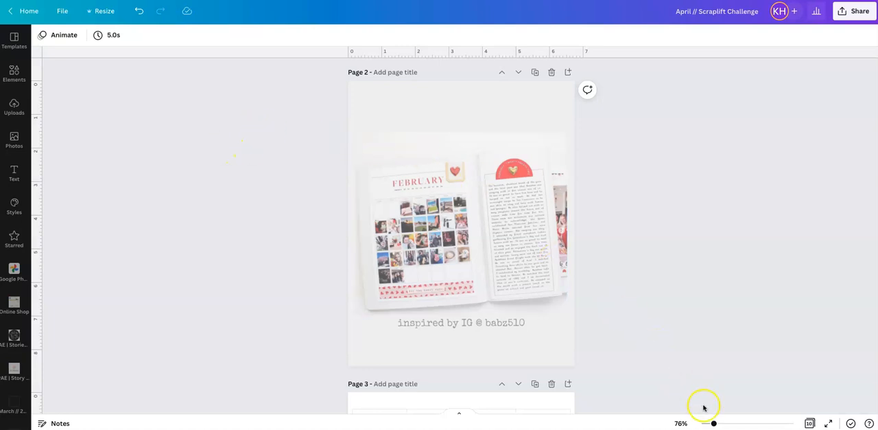
{"action": "left_click_drag", "start_coordinate": [714, 423], "coordinate": [724, 423]}
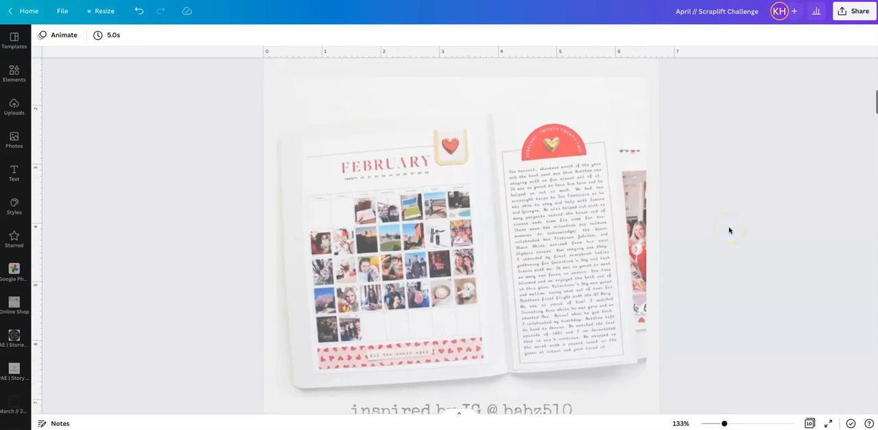
{"action": "scroll", "coordinate": [730, 230], "scroll_direction": "down", "scroll_amount": 2}
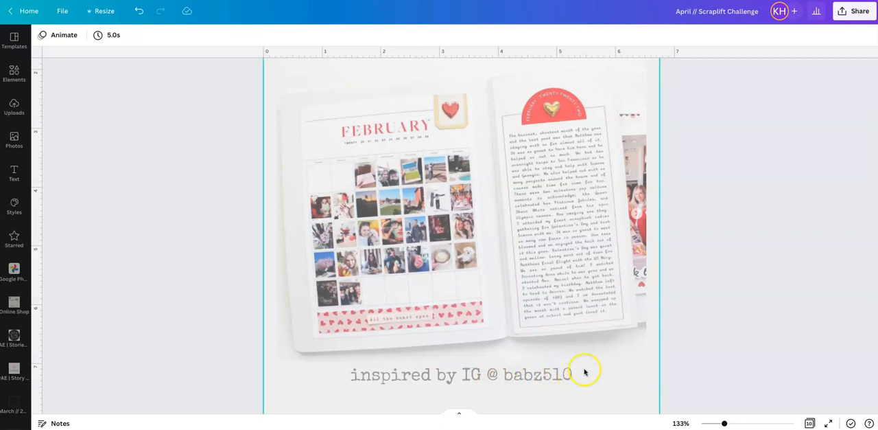
{"action": "left_click_drag", "start_coordinate": [729, 424], "coordinate": [718, 423]}
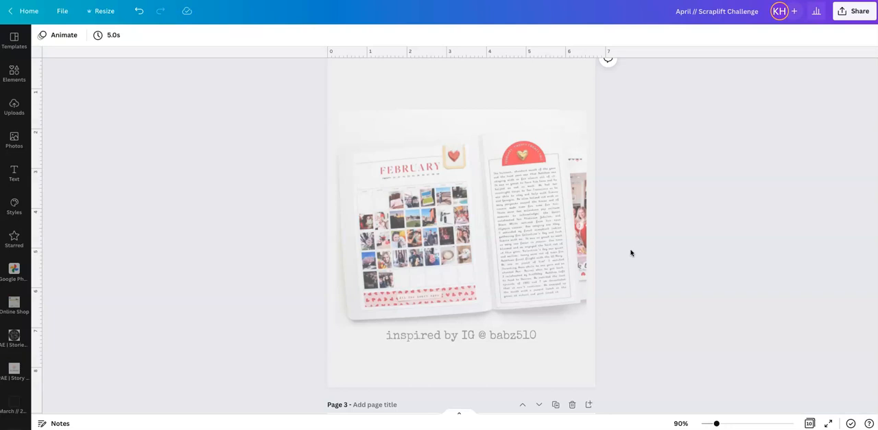
{"action": "scroll", "coordinate": [631, 253], "scroll_direction": "down", "scroll_amount": 1}
{"action": "scroll", "coordinate": [631, 253], "scroll_direction": "down", "scroll_amount": 2}
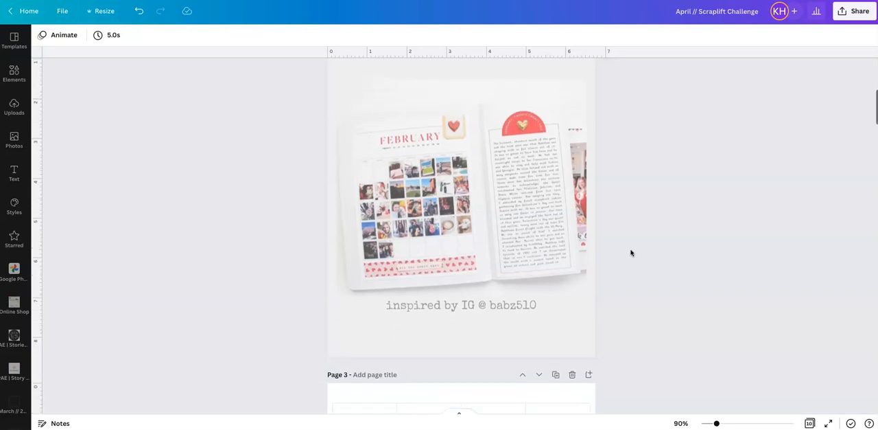
{"action": "scroll", "coordinate": [631, 252], "scroll_direction": "down", "scroll_amount": 1}
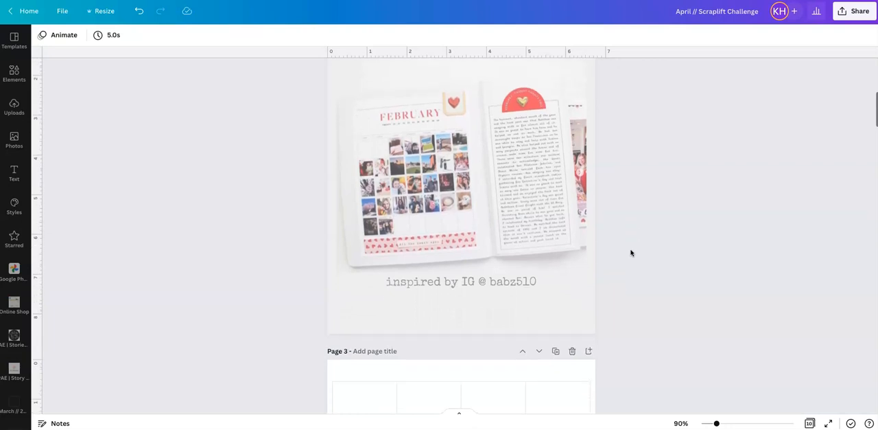
{"action": "scroll", "coordinate": [632, 252], "scroll_direction": "down", "scroll_amount": 5}
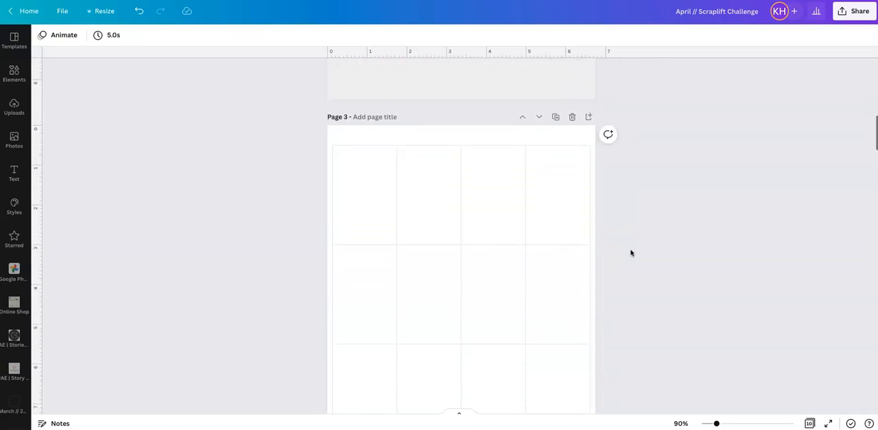
{"action": "scroll", "coordinate": [631, 252], "scroll_direction": "down", "scroll_amount": 1}
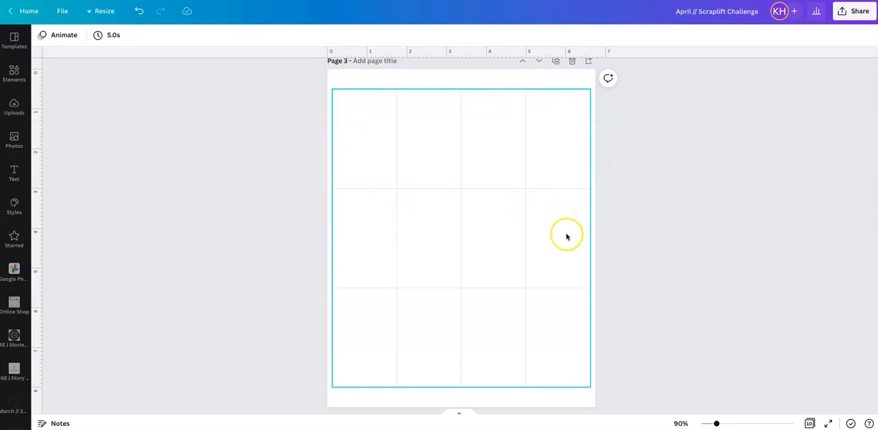
{"action": "left_click", "coordinate": [619, 233]}
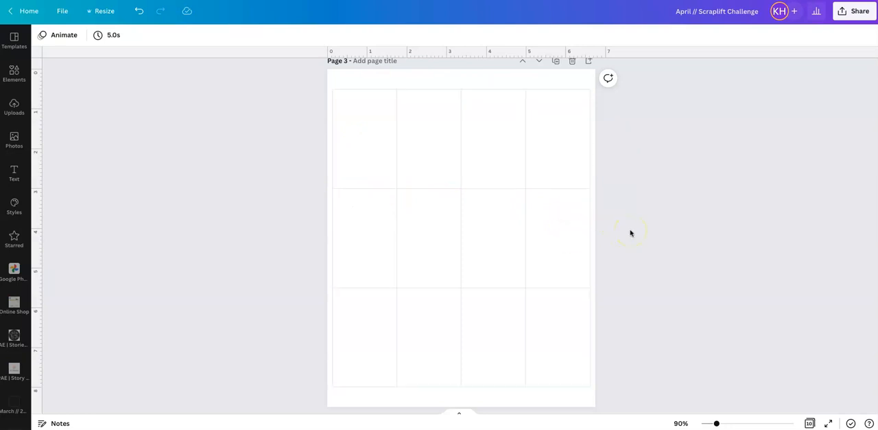
- Add a blank page directly after the grid page as page 4
{"action": "scroll", "coordinate": [611, 151], "scroll_direction": "up", "scroll_amount": 1}
{"action": "left_click", "coordinate": [587, 98]}
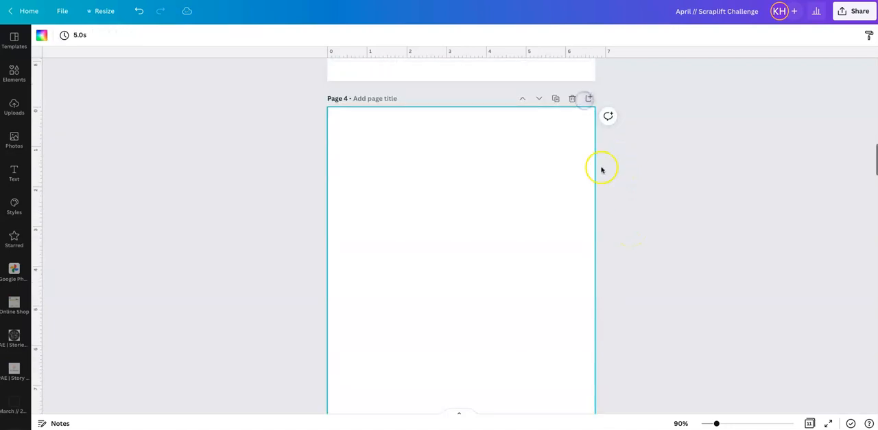
{"action": "scroll", "coordinate": [533, 229], "scroll_direction": "up", "scroll_amount": 1}
{"action": "left_click", "coordinate": [534, 229]}
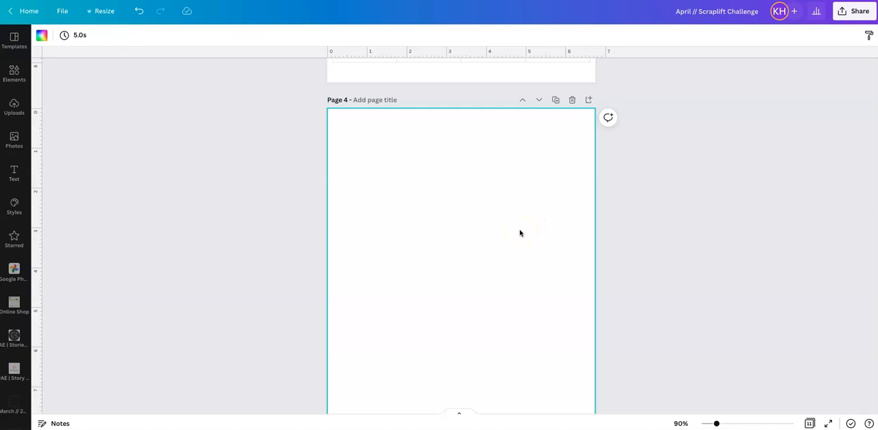
{"action": "scroll", "coordinate": [520, 234], "scroll_direction": "up", "scroll_amount": 1}
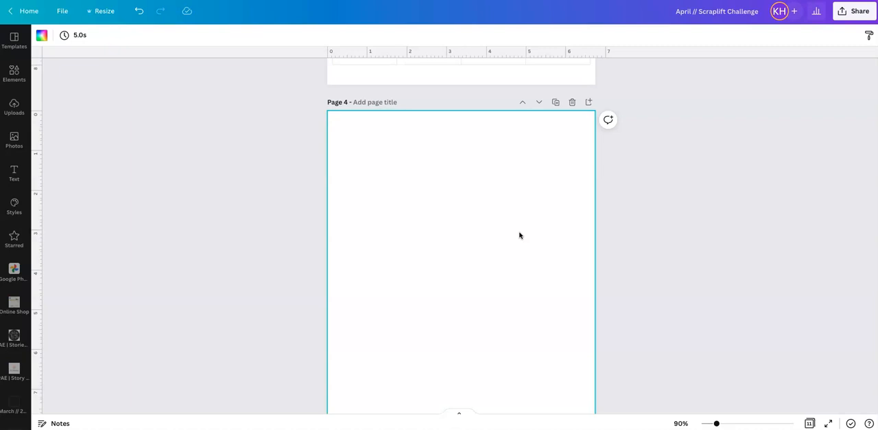
- Insert a straight horizontal line on the blank page 4
{"action": "key", "text": "l"}
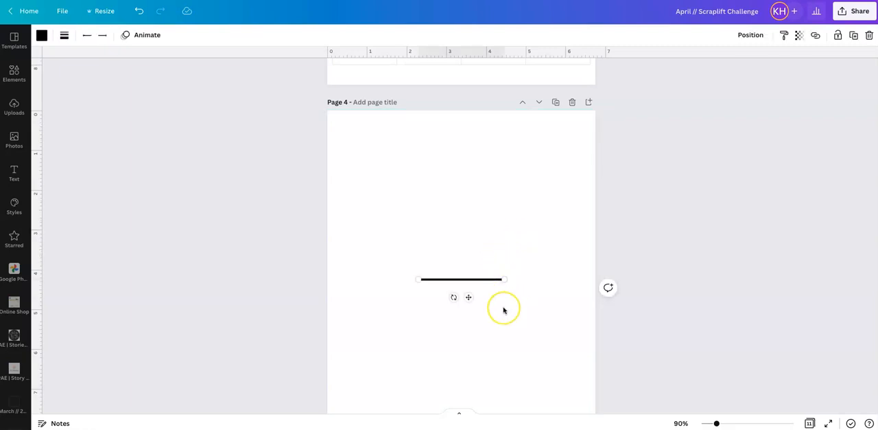
{"action": "scroll", "coordinate": [502, 308], "scroll_direction": "down", "scroll_amount": 1}
{"action": "scroll", "coordinate": [504, 311], "scroll_direction": "up", "scroll_amount": 1}
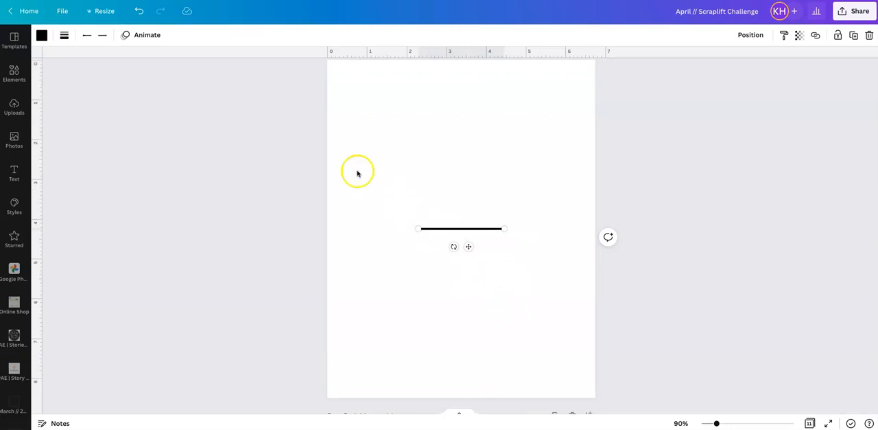
- Insert a second straight line from the element library and place it below the first line
{"action": "left_click", "coordinate": [15, 73]}
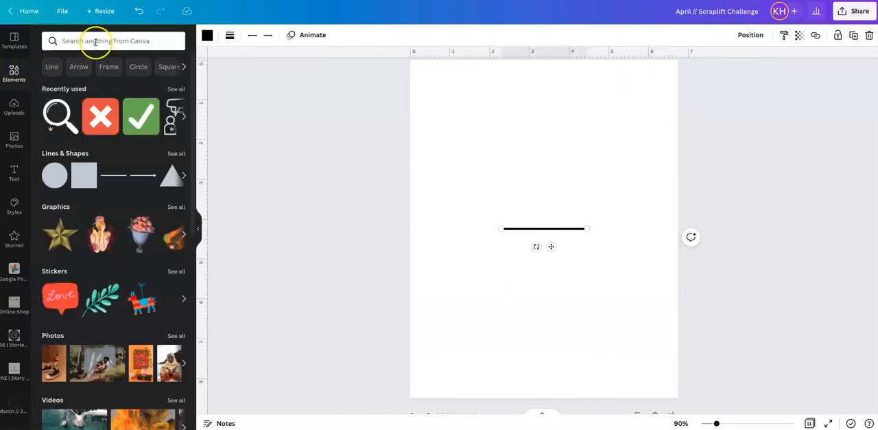
{"action": "left_click", "coordinate": [116, 176]}
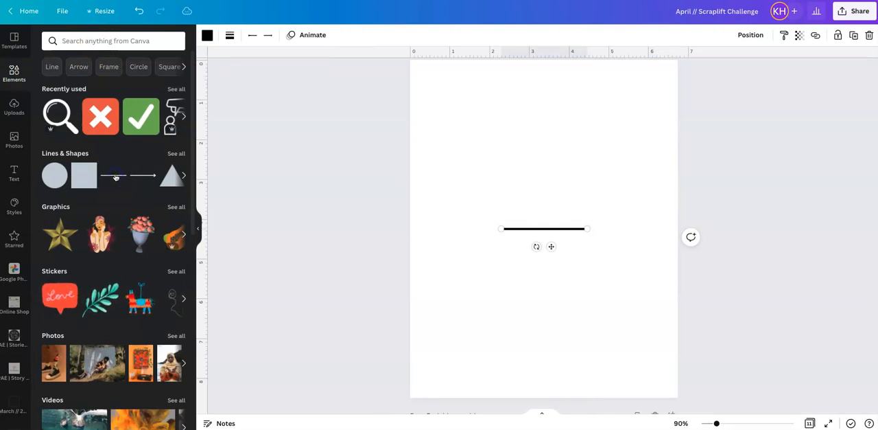
{"action": "left_click", "coordinate": [554, 249]}
{"action": "left_click_drag", "start_coordinate": [554, 249], "coordinate": [555, 282]}
{"action": "left_click", "coordinate": [644, 239]}
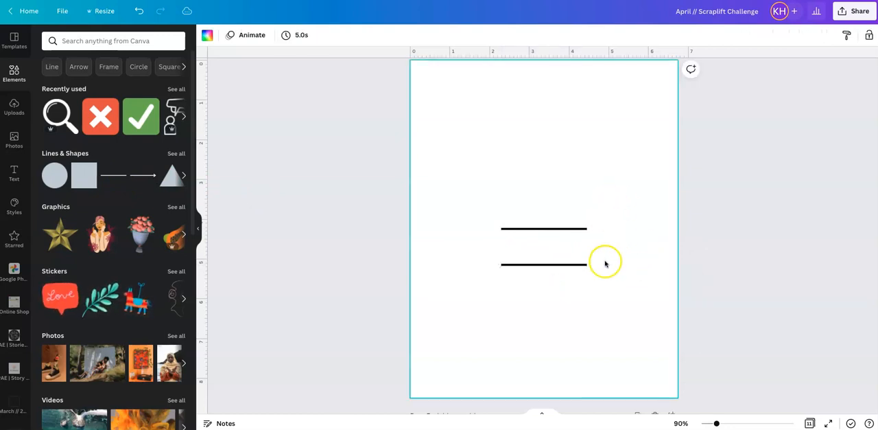
- Delete the lower line and close the element library
{"action": "left_click", "coordinate": [565, 272]}
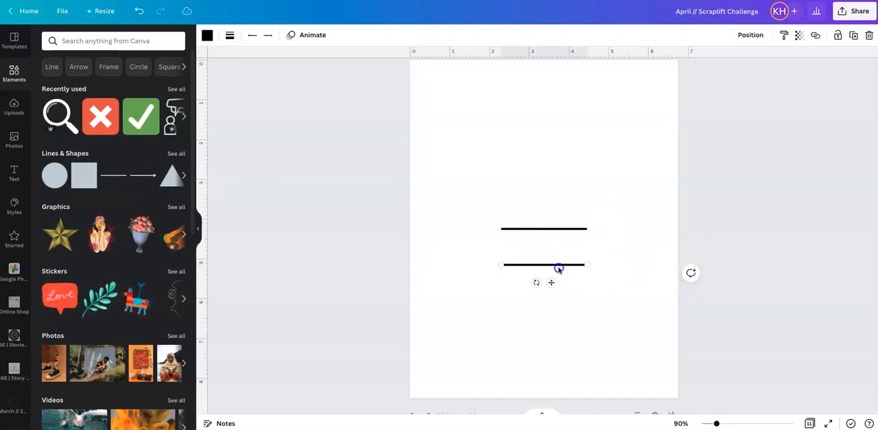
{"action": "key", "text": "Delete"}
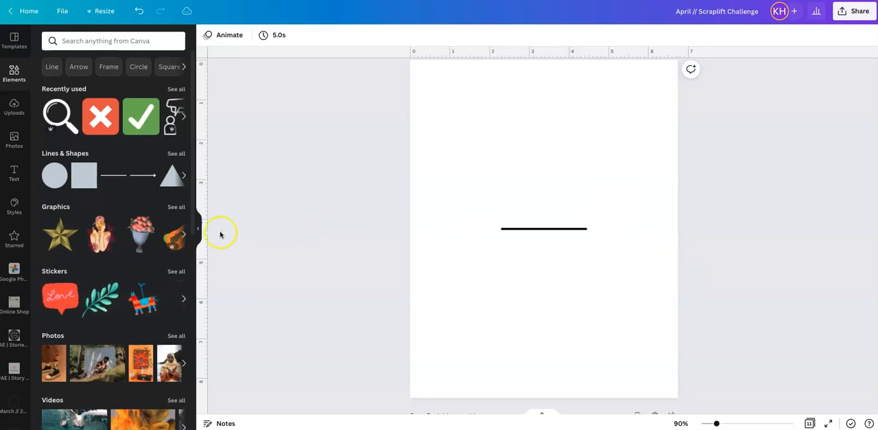
{"action": "left_click", "coordinate": [197, 228]}
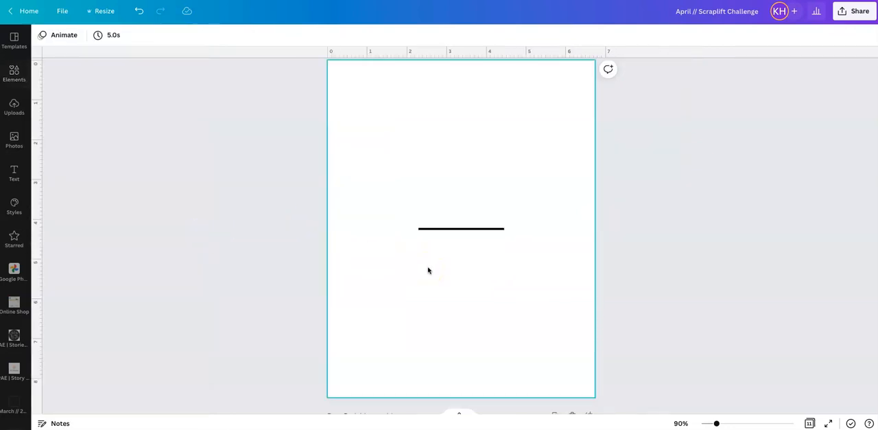
- Recolor the remaining line with the blue from the document colors
{"action": "left_click", "coordinate": [457, 231]}
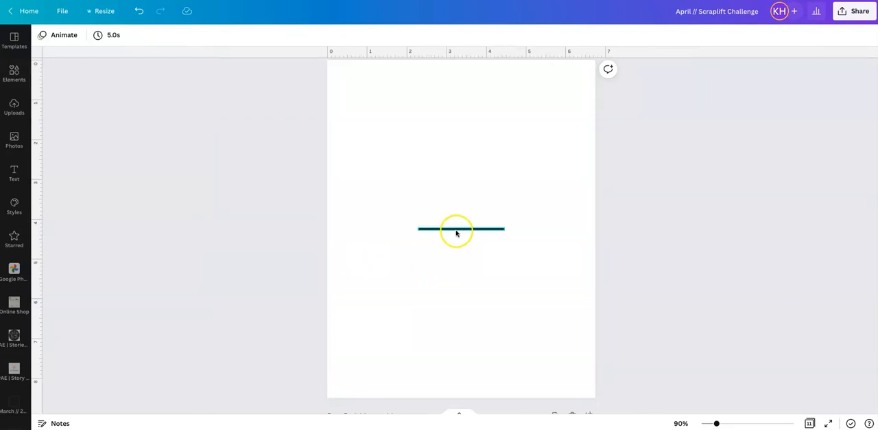
{"action": "left_click", "coordinate": [458, 231]}
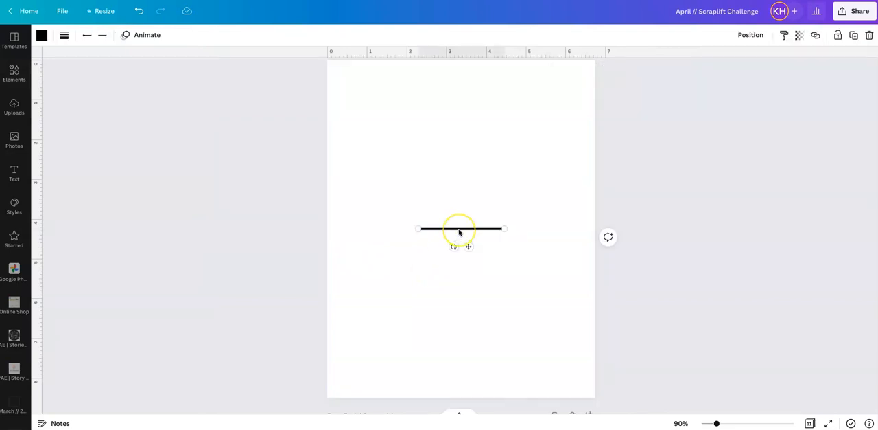
{"action": "left_click", "coordinate": [42, 35]}
{"action": "left_click", "coordinate": [152, 87]}
- Give the blue line rounded end points and a line weight of 30
{"action": "left_click", "coordinate": [229, 35]}
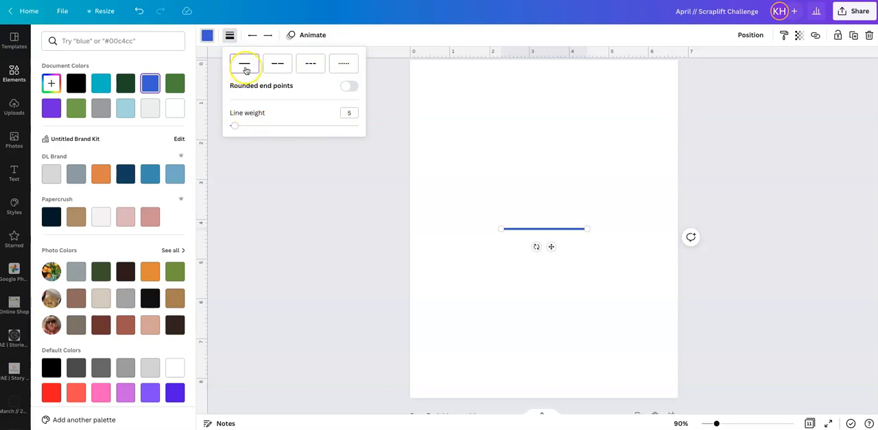
{"action": "left_click", "coordinate": [348, 86]}
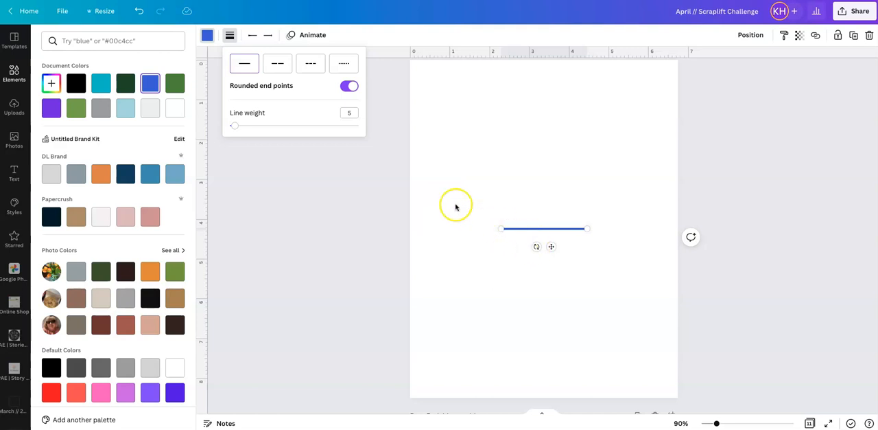
{"action": "left_click_drag", "start_coordinate": [234, 125], "coordinate": [268, 125]}
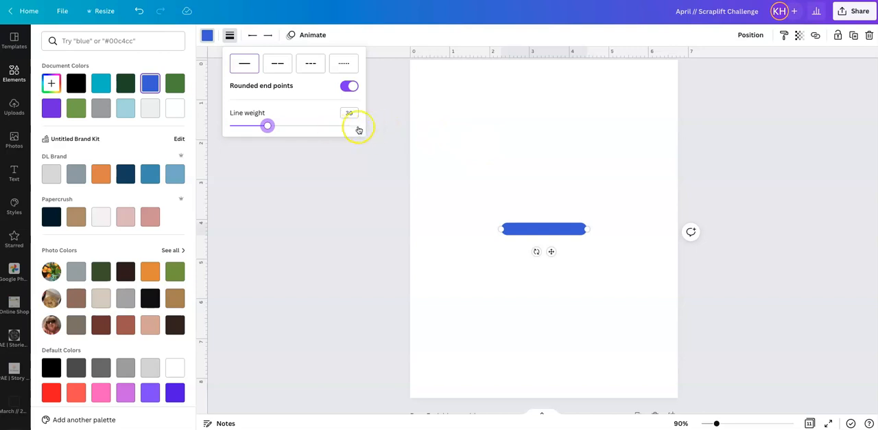
{"action": "left_click", "coordinate": [598, 186]}
{"action": "left_click", "coordinate": [551, 176]}
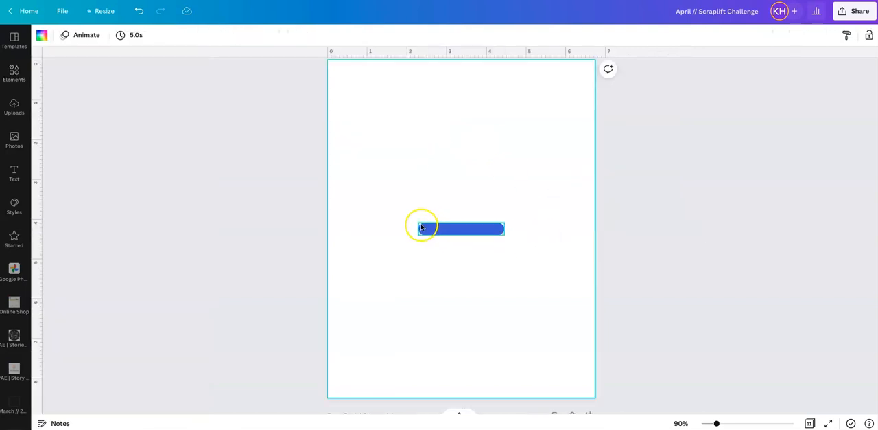
- Try the dashed and dotted styles on the blue line and return it to a solid line
{"action": "left_click", "coordinate": [459, 232]}
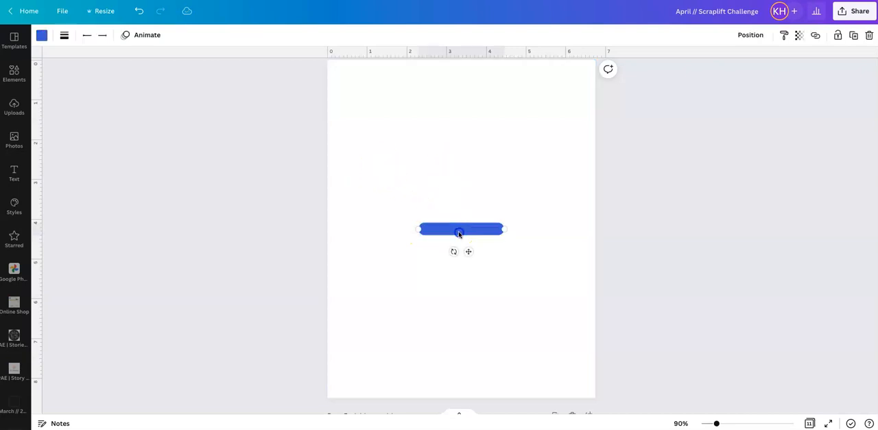
{"action": "left_click", "coordinate": [64, 35]}
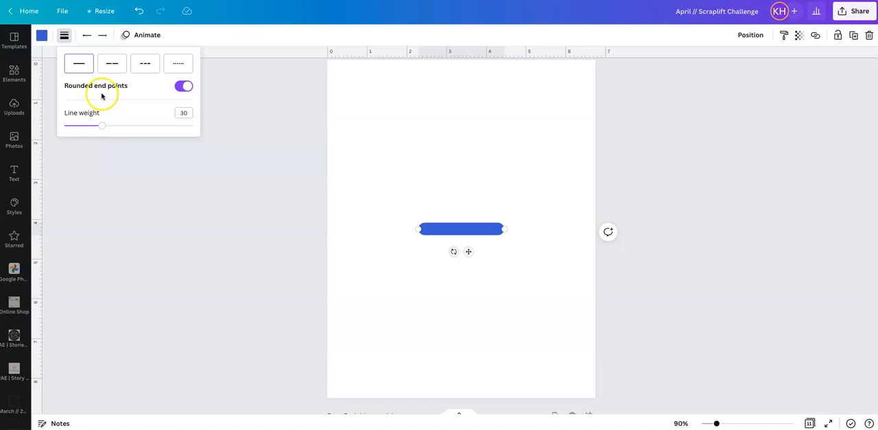
{"action": "left_click", "coordinate": [120, 65]}
{"action": "left_click", "coordinate": [151, 65]}
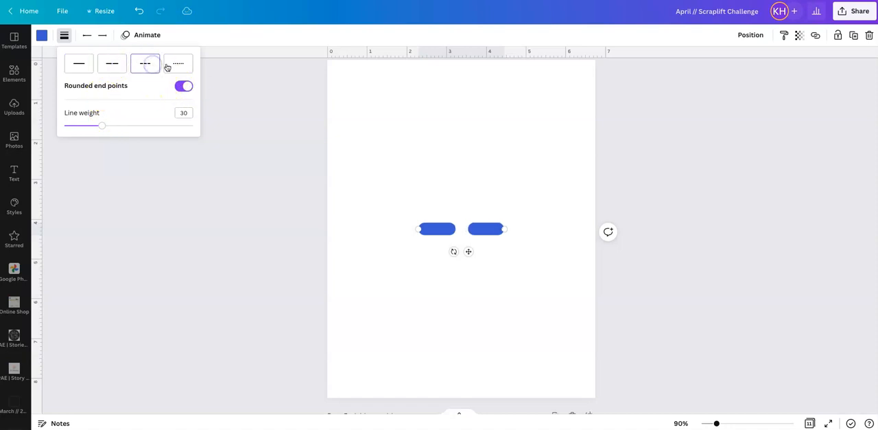
{"action": "left_click", "coordinate": [178, 64]}
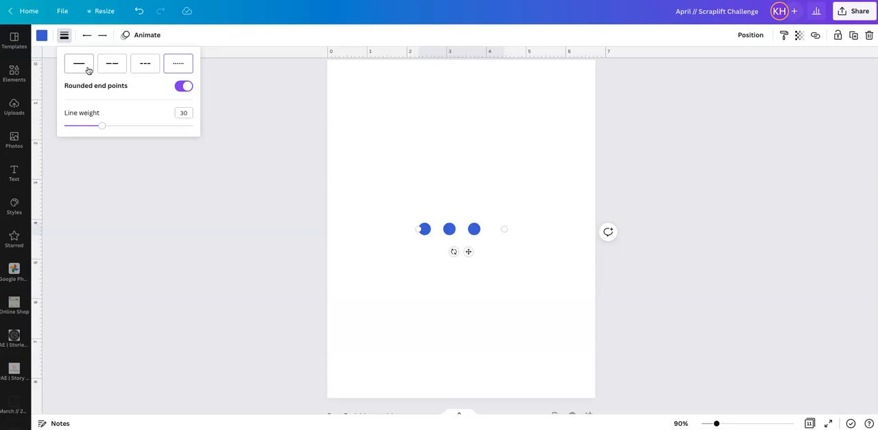
{"action": "left_click", "coordinate": [86, 67]}
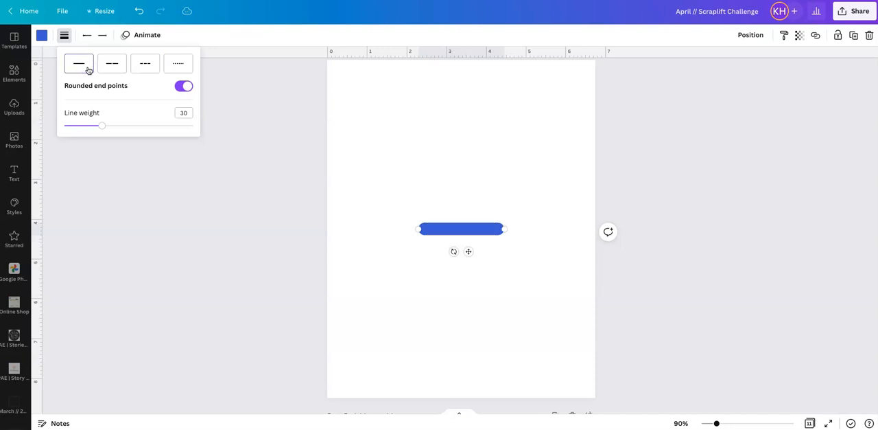
- Remove the line's rounded end points and set its line weight to 1
{"action": "left_click", "coordinate": [183, 86]}
{"action": "left_click_drag", "start_coordinate": [103, 125], "coordinate": [61, 125]}
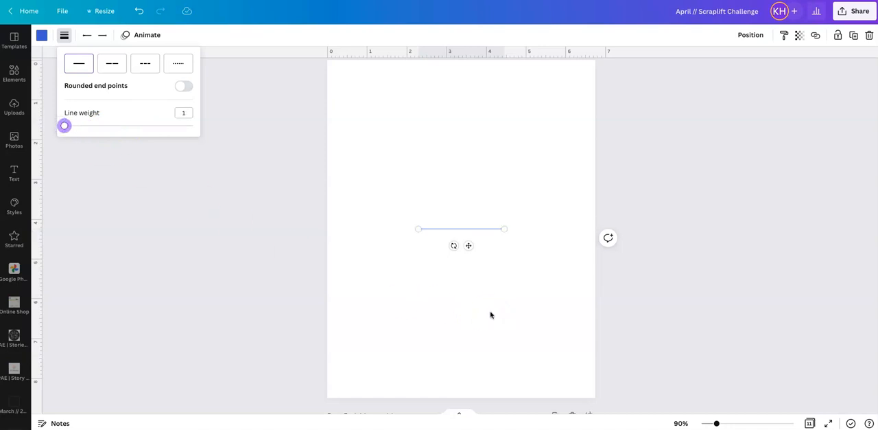
{"action": "left_click", "coordinate": [490, 314]}
- Turn the line vertical at the 1-inch ruler mark and stretch it from near the page's upper edge to near its lower edge
{"action": "left_click", "coordinate": [459, 233]}
{"action": "left_click_drag", "start_coordinate": [452, 245], "coordinate": [385, 107]}
{"action": "left_click_drag", "start_coordinate": [367, 154], "coordinate": [371, 372]}
{"action": "left_click", "coordinate": [403, 356]}
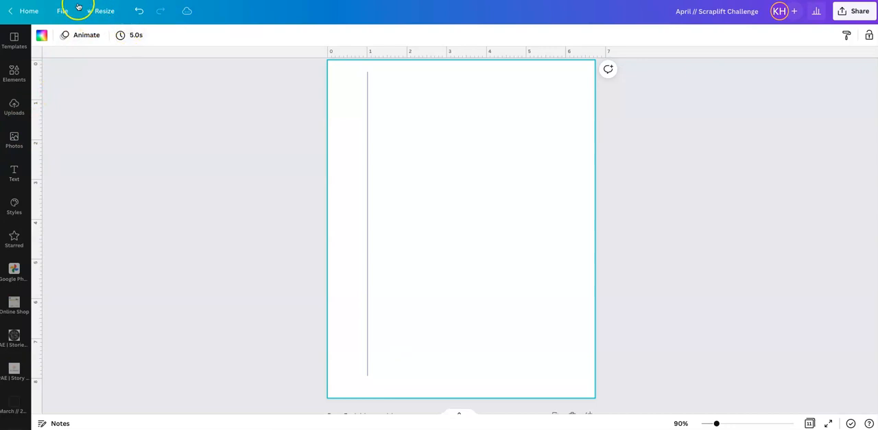
- With rulers and guides shown, place three vertical guides across the page, the first at about 0.8 in, and shift the line slightly towards it
{"action": "left_click", "coordinate": [67, 11]}
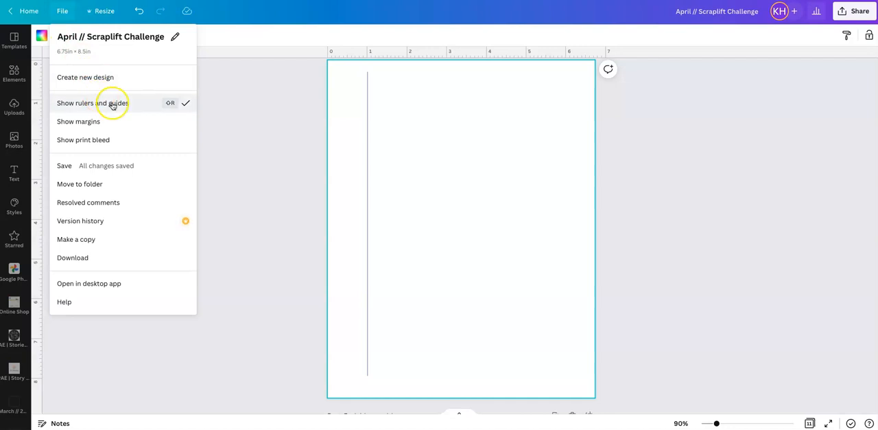
{"action": "left_click", "coordinate": [243, 112]}
{"action": "left_click_drag", "start_coordinate": [42, 126], "coordinate": [365, 121]}
{"action": "left_click_drag", "start_coordinate": [39, 122], "coordinate": [508, 128]}
{"action": "mouse_move", "coordinate": [366, 133]}
{"action": "left_mouse_down"}
{"action": "mouse_move", "coordinate": [359, 131]}
{"action": "mouse_move", "coordinate": [366, 141]}
{"action": "left_mouse_up"}
{"action": "left_click", "coordinate": [368, 139]}
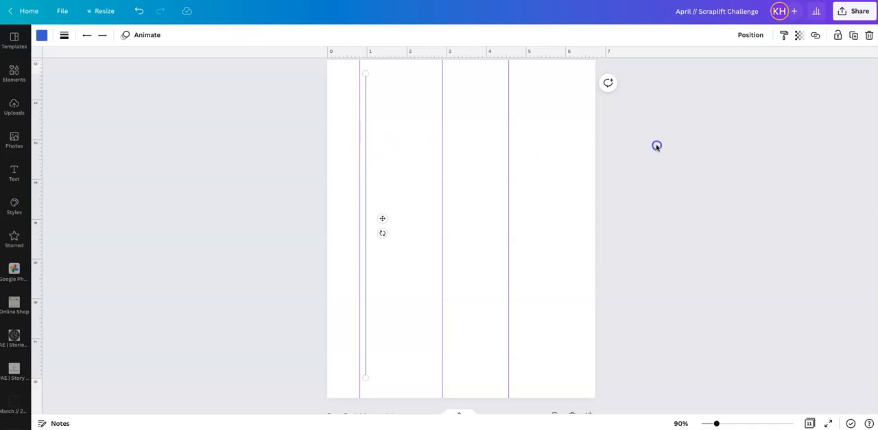
{"action": "left_click", "coordinate": [657, 146]}
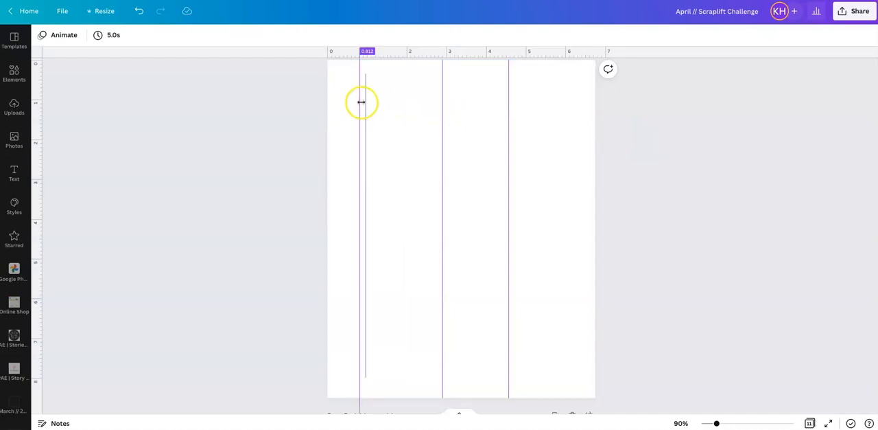
- Remove all three vertical guides from the page
{"action": "left_click_drag", "start_coordinate": [359, 102], "coordinate": [35, 102]}
{"action": "left_click_drag", "start_coordinate": [443, 134], "coordinate": [7, 106]}
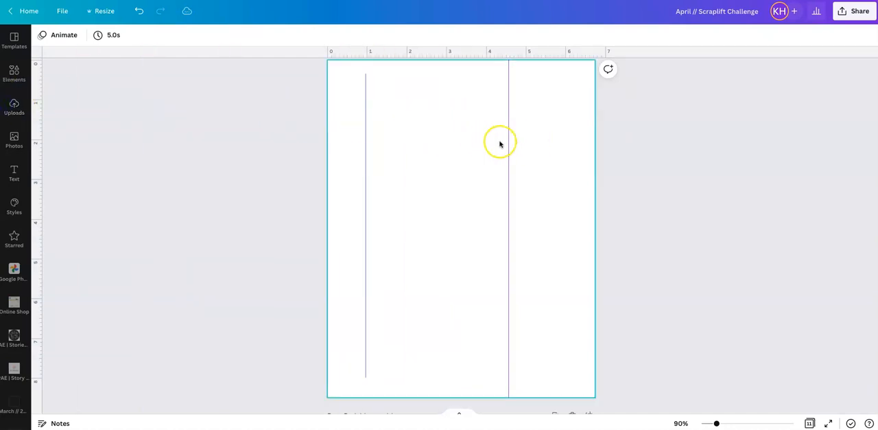
{"action": "left_click_drag", "start_coordinate": [509, 142], "coordinate": [38, 137]}
- Delete page 4 containing the single practice line
{"action": "left_click", "coordinate": [366, 155]}
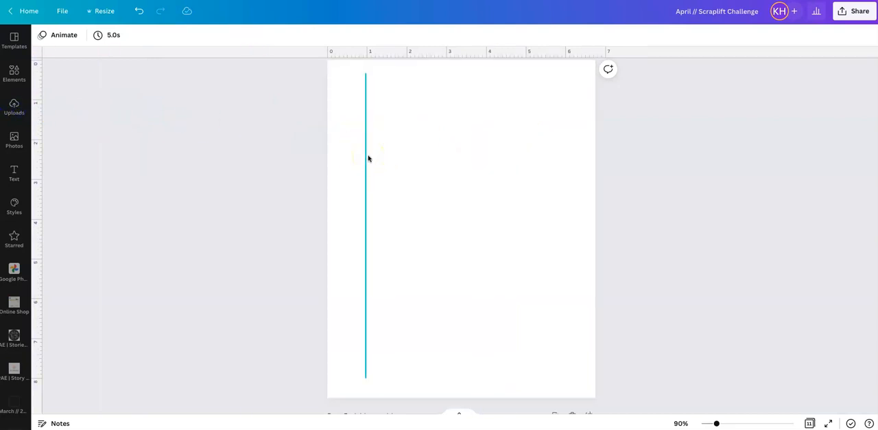
{"action": "left_click", "coordinate": [506, 157]}
{"action": "scroll", "coordinate": [506, 157], "scroll_direction": "up", "scroll_amount": 2}
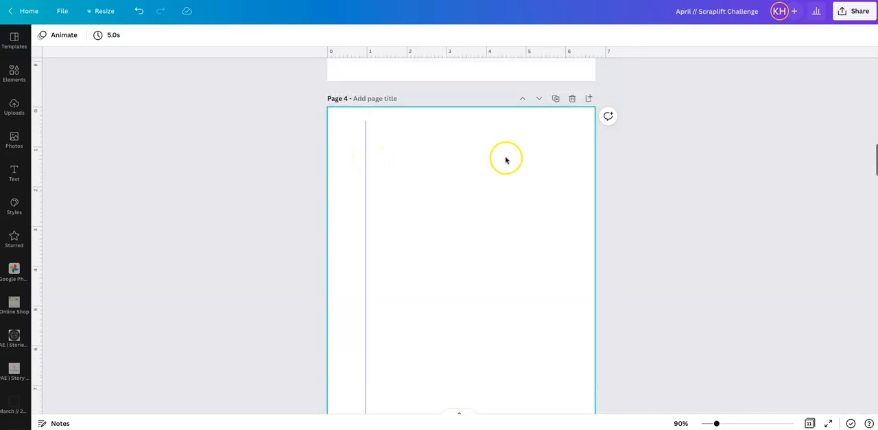
{"action": "left_click", "coordinate": [572, 99]}
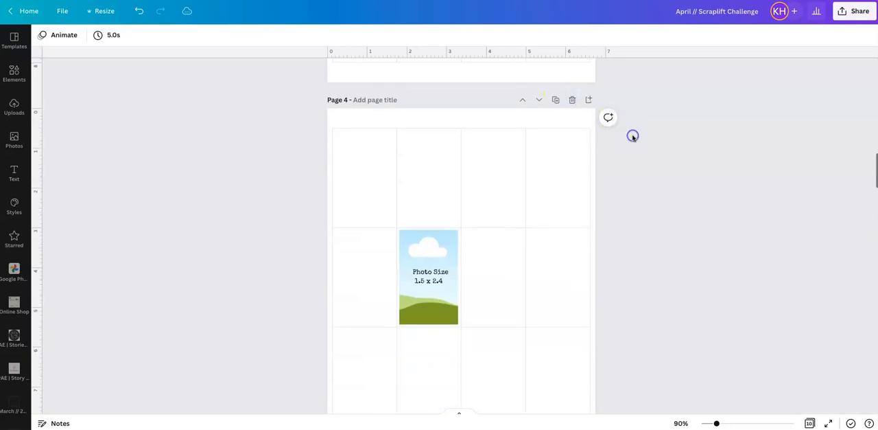
- Examine the empty twelve-cell line grid on page 3 and the grid with a sample photo placeholder on page 4
{"action": "scroll", "coordinate": [633, 136], "scroll_direction": "up", "scroll_amount": 5}
{"action": "scroll", "coordinate": [633, 138], "scroll_direction": "down", "scroll_amount": 2}
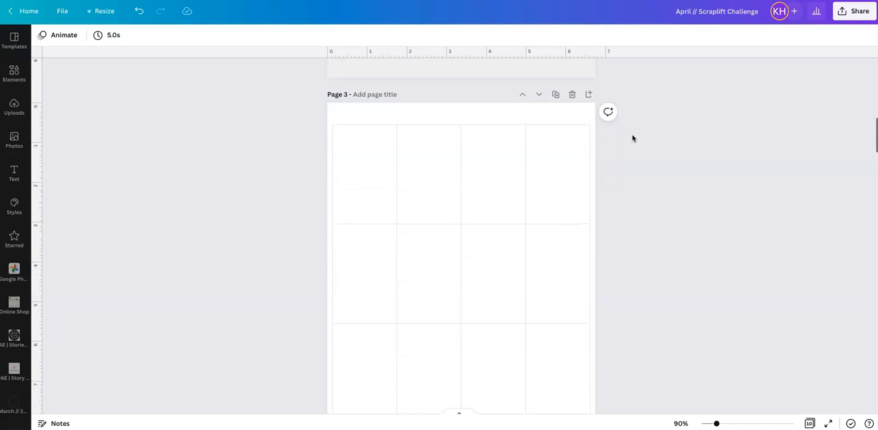
{"action": "scroll", "coordinate": [633, 138], "scroll_direction": "down", "scroll_amount": 1}
{"action": "scroll", "coordinate": [632, 138], "scroll_direction": "up", "scroll_amount": 1}
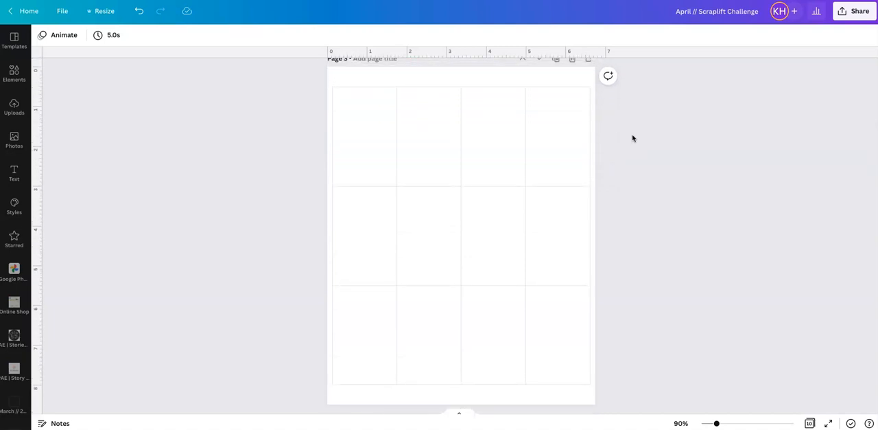
{"action": "scroll", "coordinate": [632, 138], "scroll_direction": "down", "scroll_amount": 1}
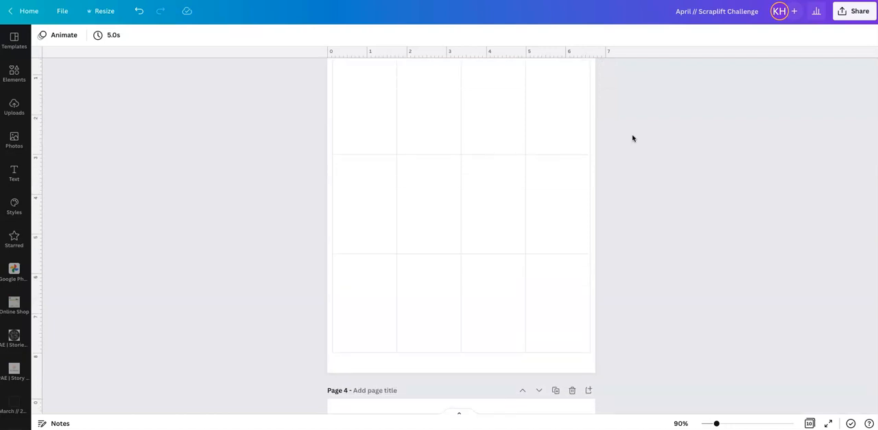
{"action": "scroll", "coordinate": [633, 138], "scroll_direction": "down", "scroll_amount": 6}
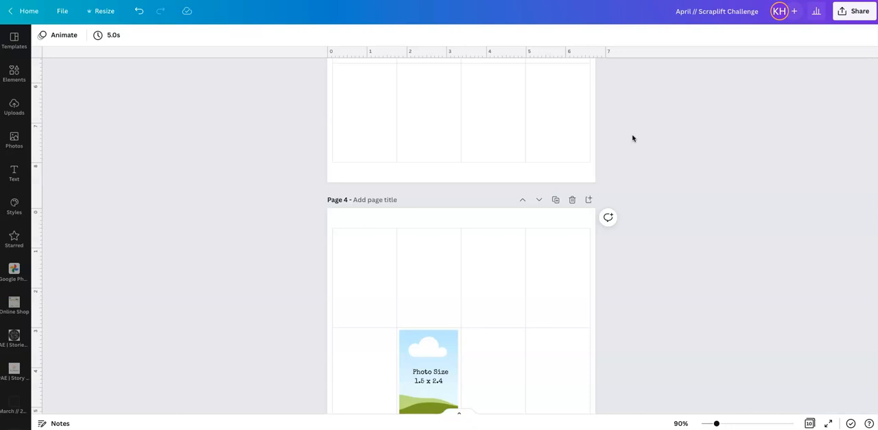
{"action": "scroll", "coordinate": [632, 137], "scroll_direction": "up", "scroll_amount": 6}
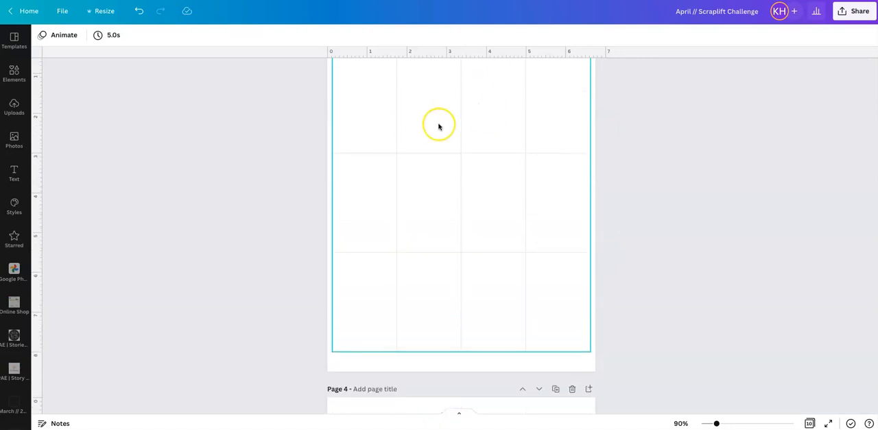
{"action": "scroll", "coordinate": [439, 126], "scroll_direction": "down", "scroll_amount": 10}
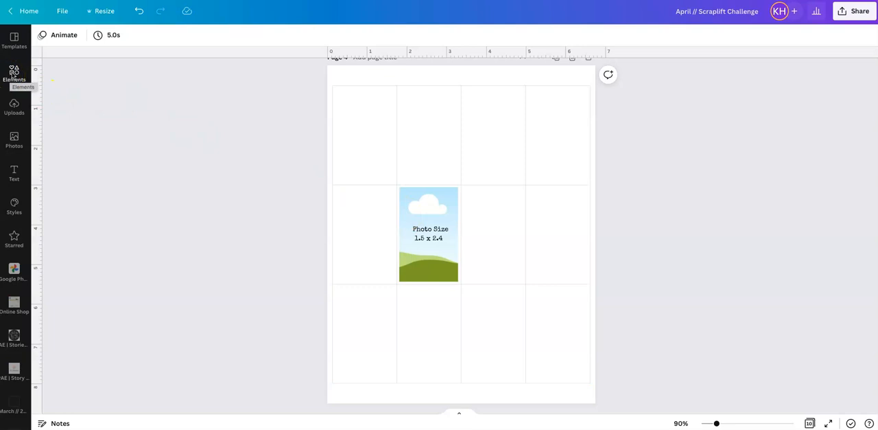
- Add a single-photo grid to page 4 and shrink it to about 1.7 in wide by 6.2 in high
{"action": "left_click", "coordinate": [14, 74]}
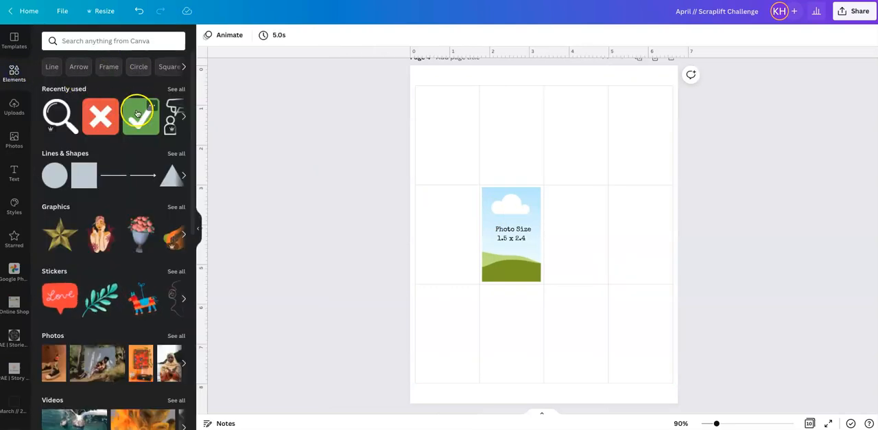
{"action": "scroll", "coordinate": [137, 113], "scroll_direction": "down", "scroll_amount": 6}
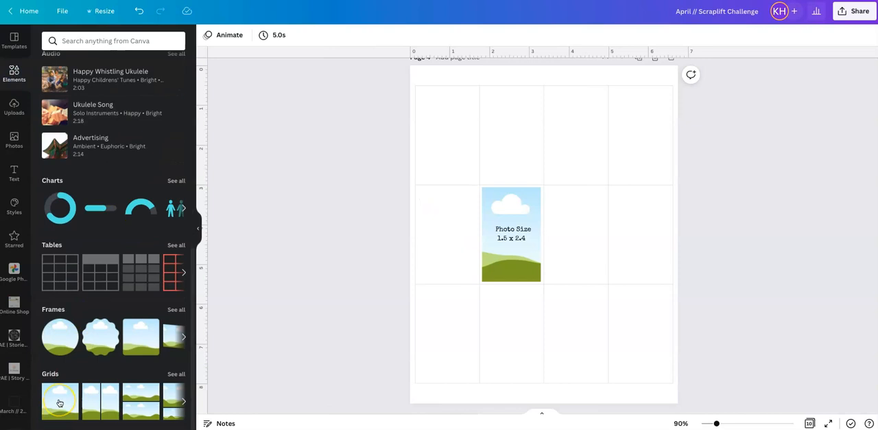
{"action": "left_click", "coordinate": [59, 403]}
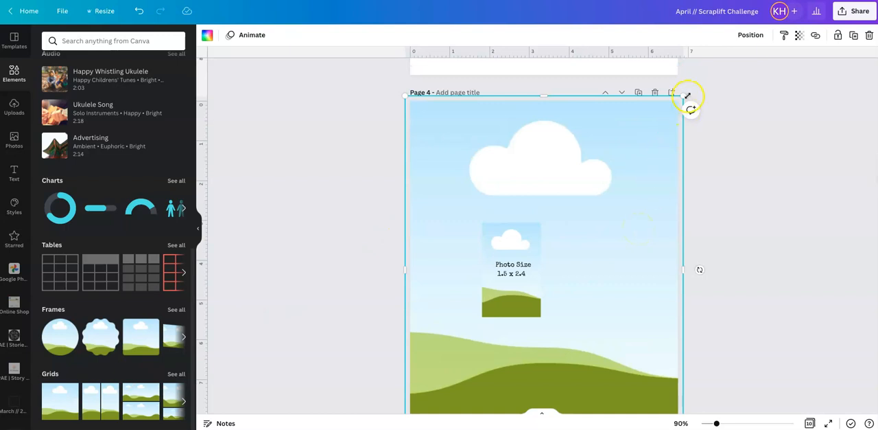
{"action": "left_click_drag", "start_coordinate": [686, 95], "coordinate": [475, 196]}
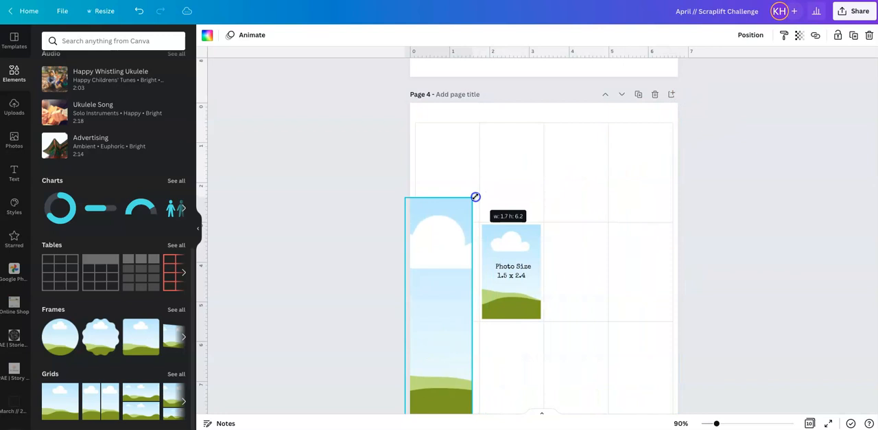
- Resize the new photo grid to match the 1.5 x 2.4 placeholder and place it in the third cell of the top row
{"action": "left_click_drag", "start_coordinate": [435, 328], "coordinate": [604, 273]}
{"action": "left_click_drag", "start_coordinate": [641, 393], "coordinate": [635, 396]}
{"action": "left_click_drag", "start_coordinate": [610, 393], "coordinate": [607, 238]}
{"action": "left_click_drag", "start_coordinate": [601, 202], "coordinate": [643, 287]}
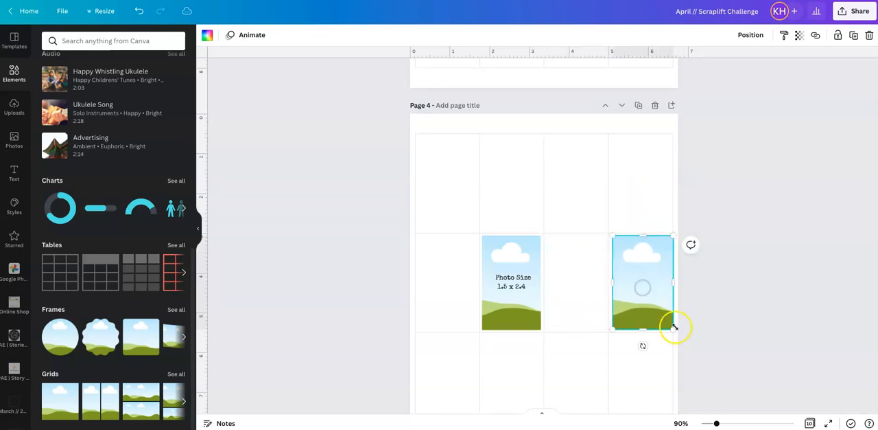
{"action": "left_click_drag", "start_coordinate": [676, 328], "coordinate": [593, 210]}
{"action": "scroll", "coordinate": [657, 309], "scroll_direction": "up", "scroll_amount": 1}
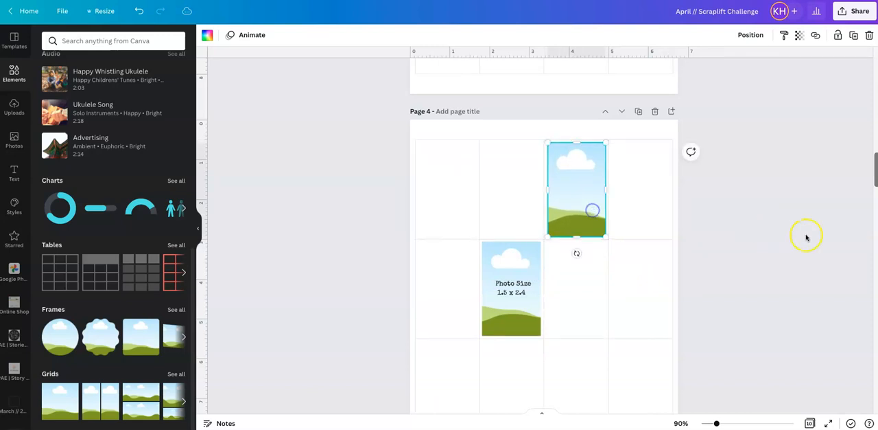
{"action": "left_click", "coordinate": [806, 236]}
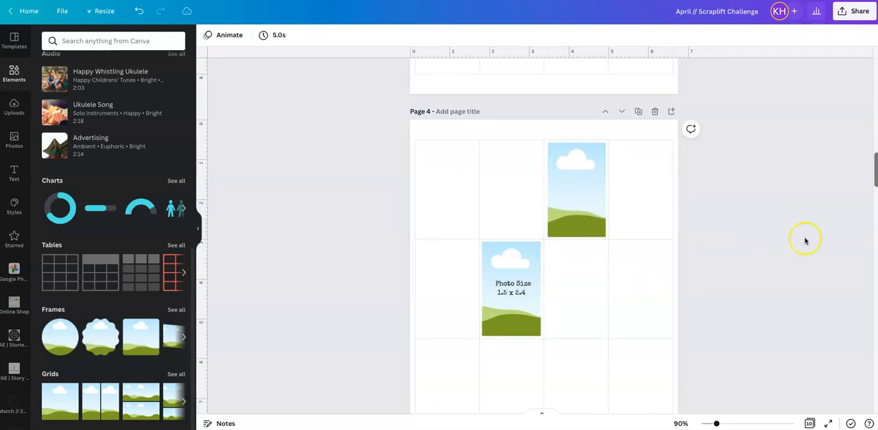
- Review the twelve photo placeholders on page 5 and the grid filled with photos and graphics on page 6
{"action": "scroll", "coordinate": [584, 195], "scroll_direction": "up", "scroll_amount": 1}
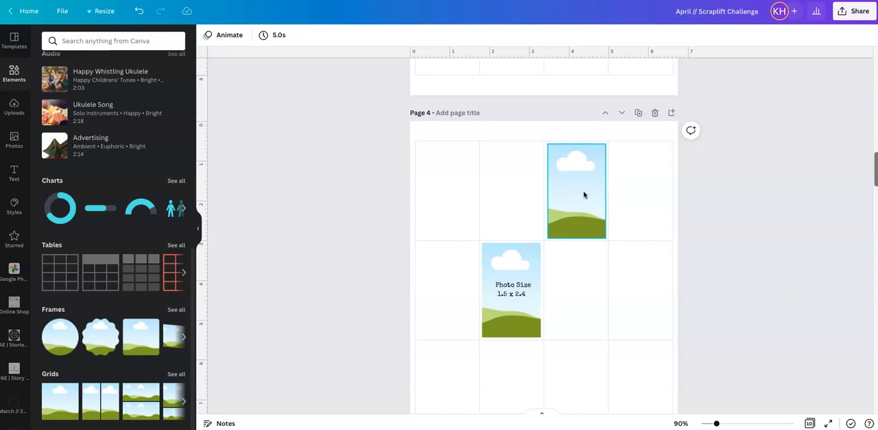
{"action": "scroll", "coordinate": [629, 181], "scroll_direction": "down", "scroll_amount": 8}
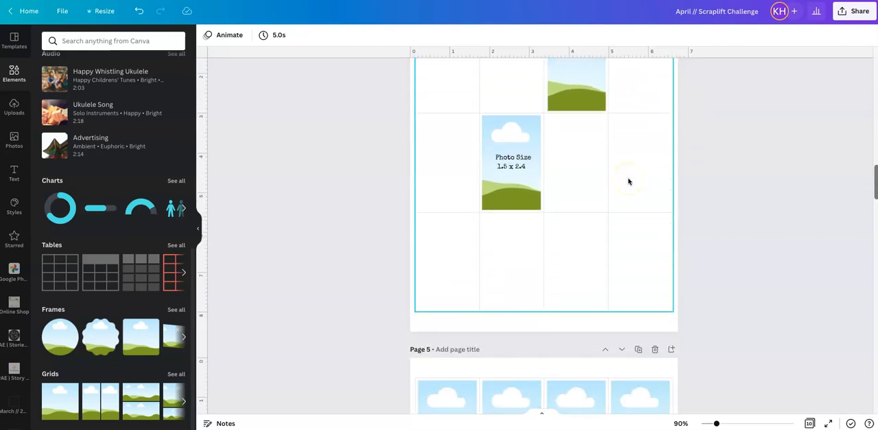
{"action": "scroll", "coordinate": [629, 181], "scroll_direction": "up", "scroll_amount": 1}
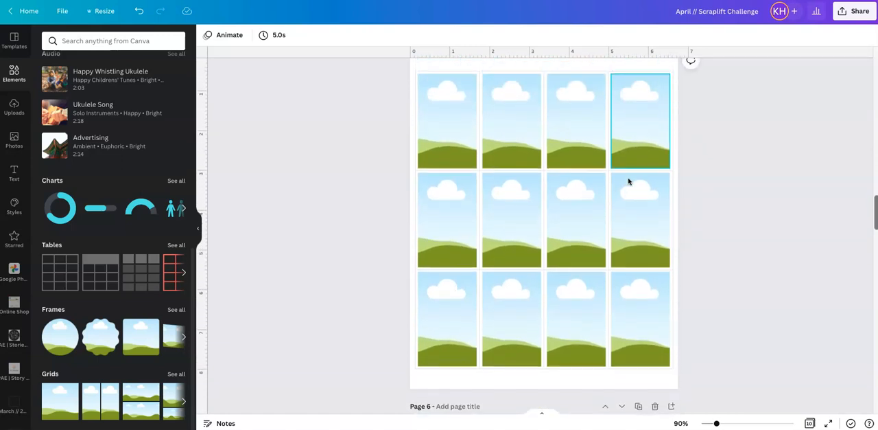
{"action": "left_click", "coordinate": [705, 184]}
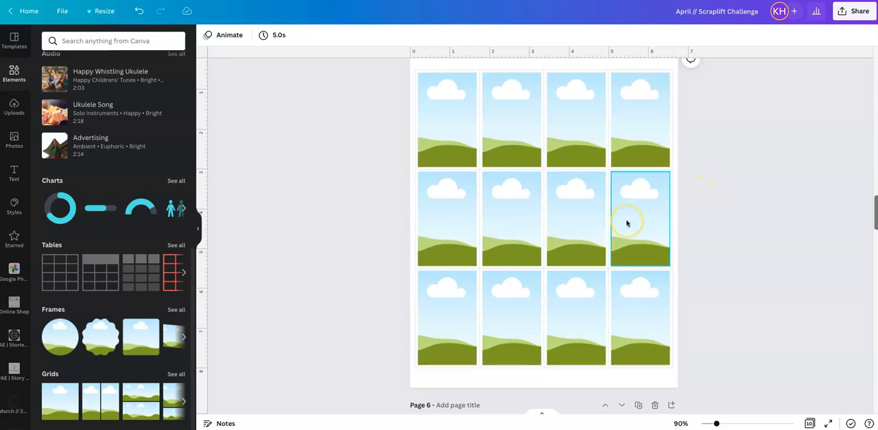
{"action": "scroll", "coordinate": [626, 223], "scroll_direction": "down", "scroll_amount": 3}
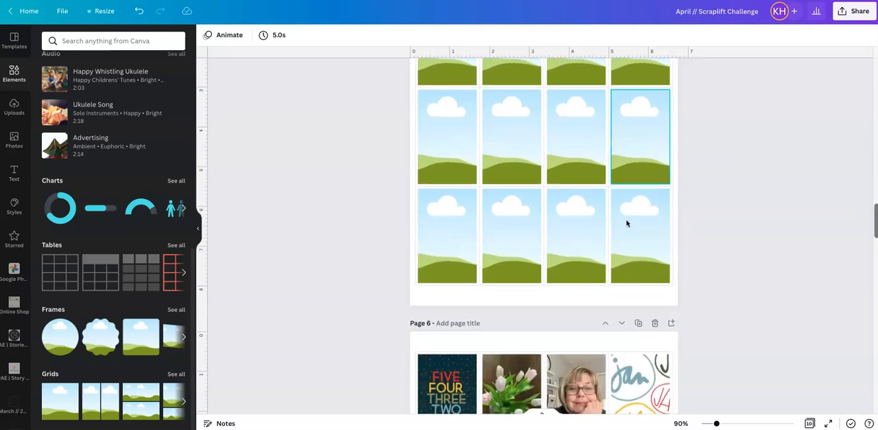
{"action": "scroll", "coordinate": [626, 223], "scroll_direction": "down", "scroll_amount": 7}
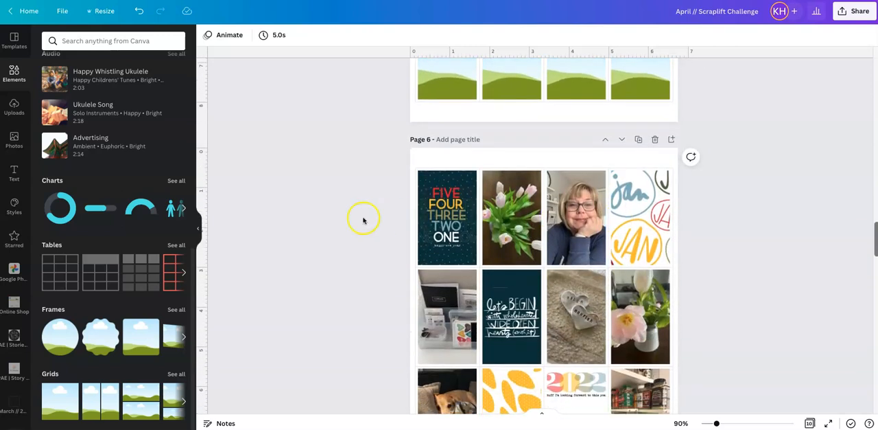
{"action": "left_click", "coordinate": [196, 228]}
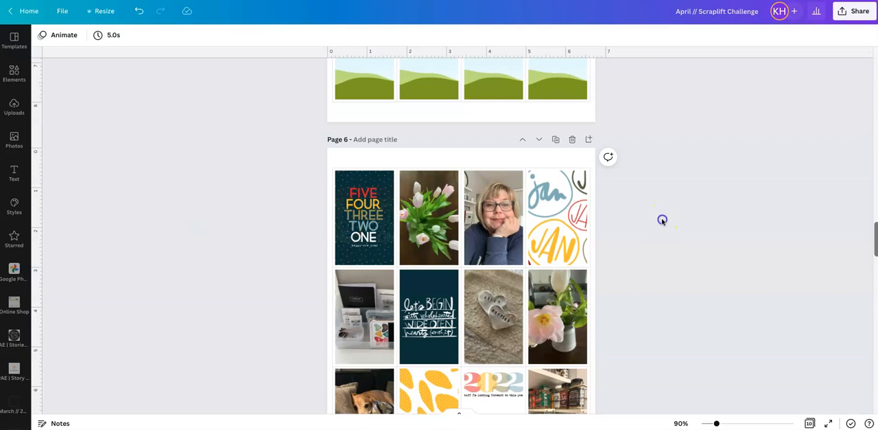
{"action": "scroll", "coordinate": [663, 220], "scroll_direction": "down", "scroll_amount": 2}
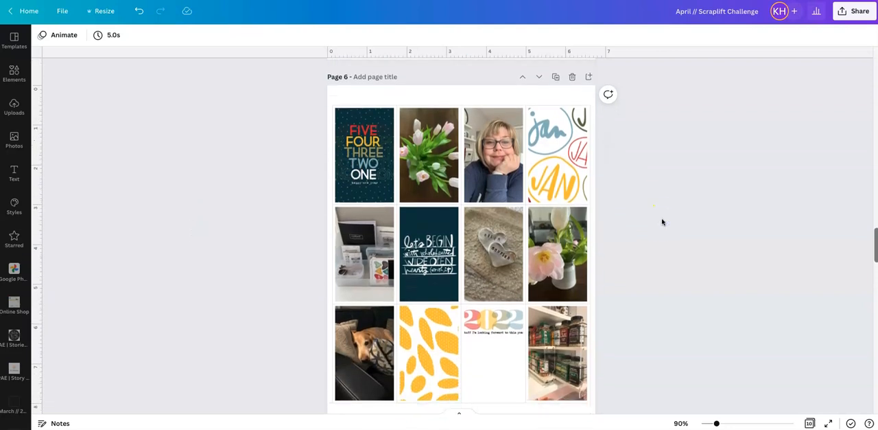
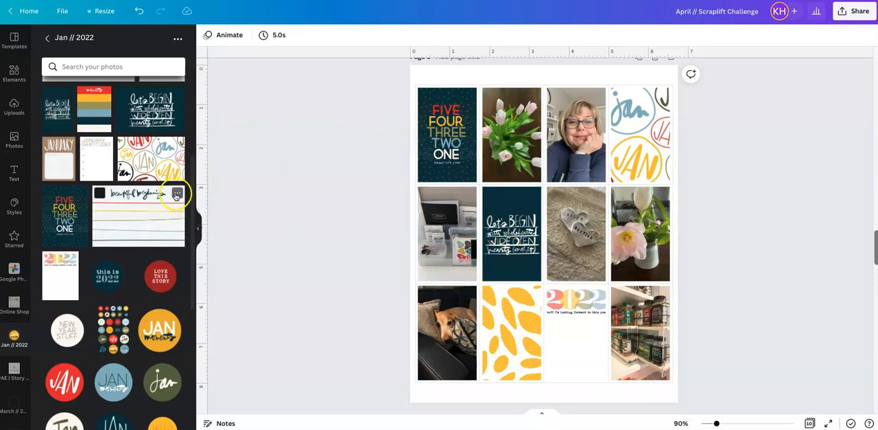
- Review the filled January page 6, the partly filled February page 7 and the March page 8
{"action": "scroll", "coordinate": [180, 193], "scroll_direction": "up", "scroll_amount": 3}
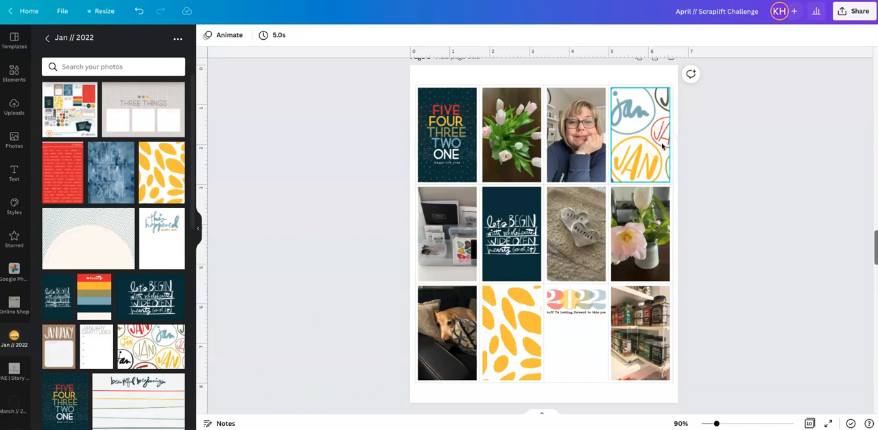
{"action": "scroll", "coordinate": [663, 146], "scroll_direction": "down", "scroll_amount": 1}
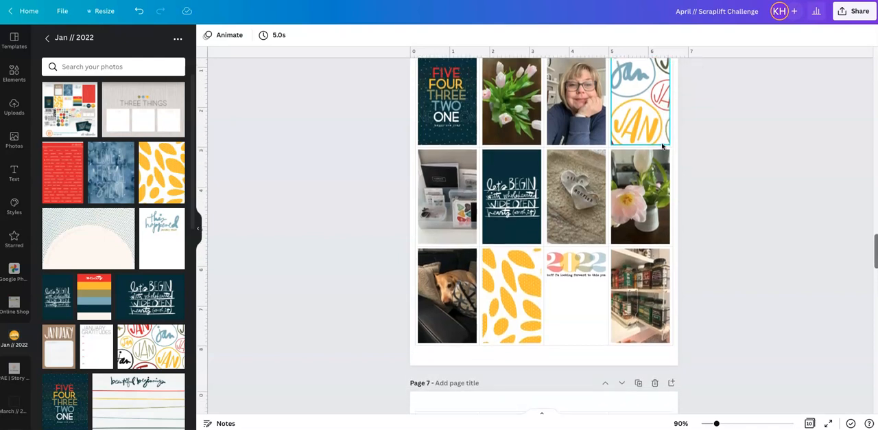
{"action": "scroll", "coordinate": [663, 145], "scroll_direction": "down", "scroll_amount": 1}
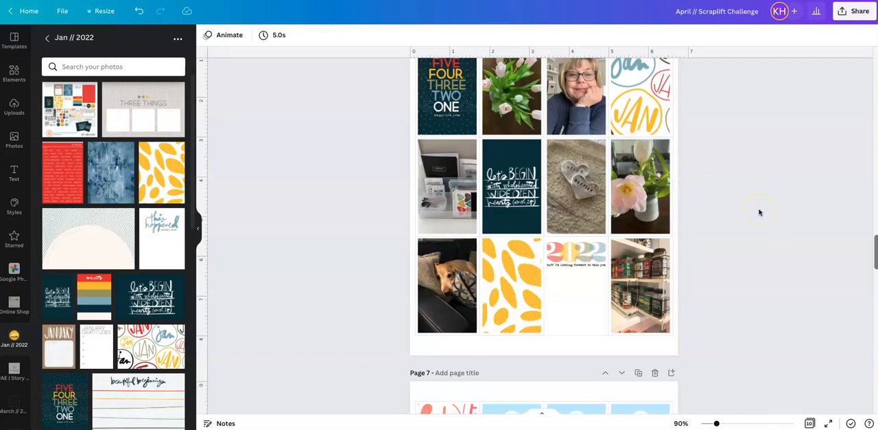
{"action": "scroll", "coordinate": [759, 212], "scroll_direction": "down", "scroll_amount": 6}
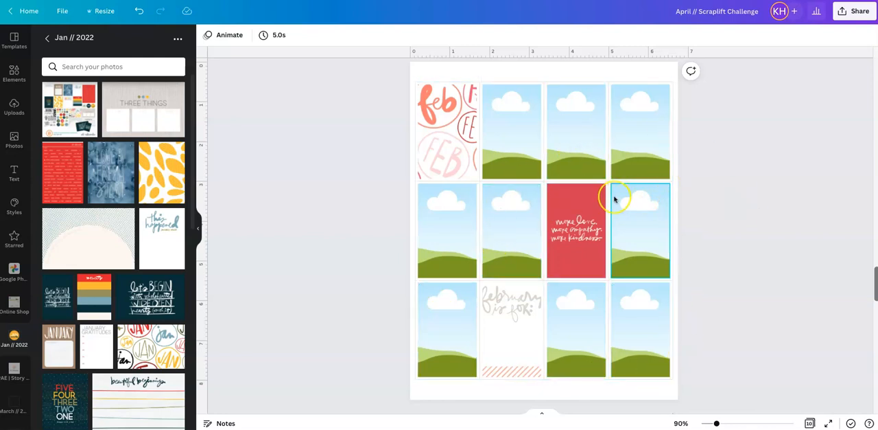
{"action": "scroll", "coordinate": [616, 198], "scroll_direction": "down", "scroll_amount": 2}
{"action": "scroll", "coordinate": [615, 199], "scroll_direction": "down", "scroll_amount": 5}
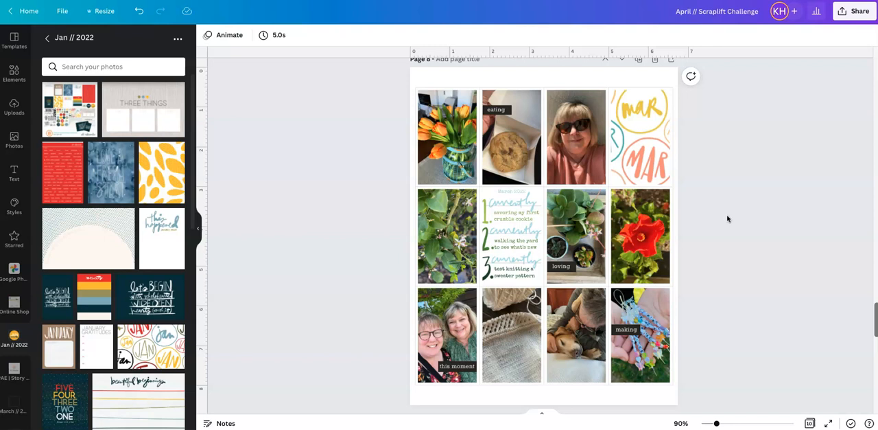
- Look over the design's sharing choices and the file types offered for downloading it
{"action": "left_click", "coordinate": [700, 140]}
{"action": "left_click", "coordinate": [844, 11]}
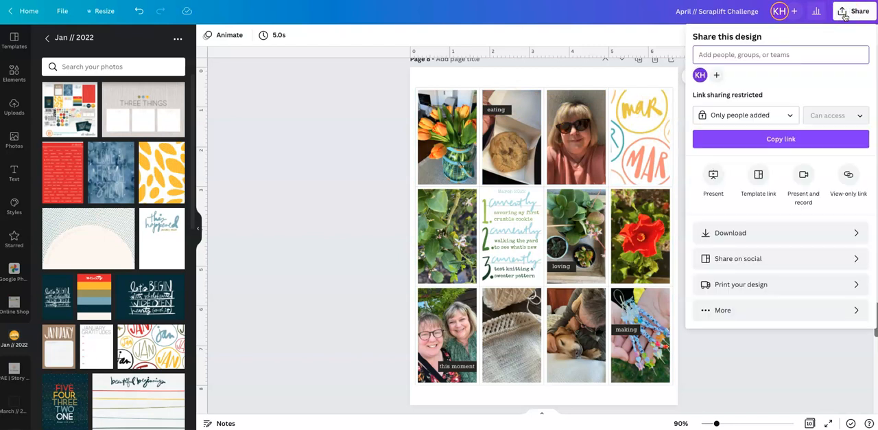
{"action": "left_click", "coordinate": [842, 67]}
{"action": "left_click", "coordinate": [844, 232]}
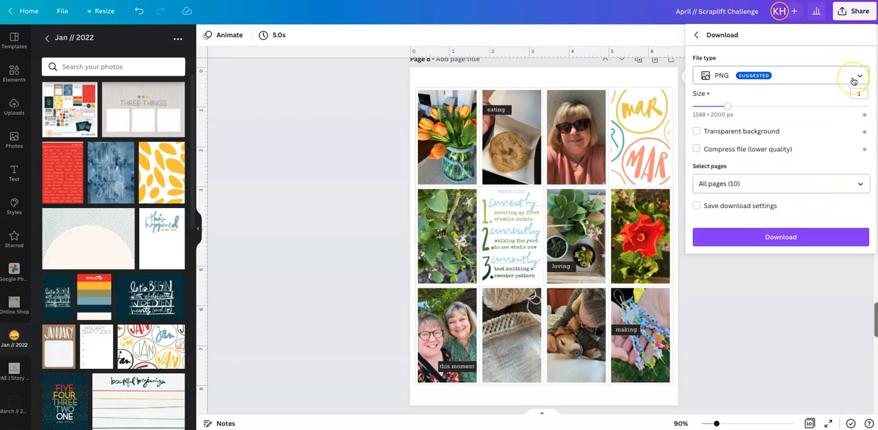
{"action": "left_click", "coordinate": [854, 81]}
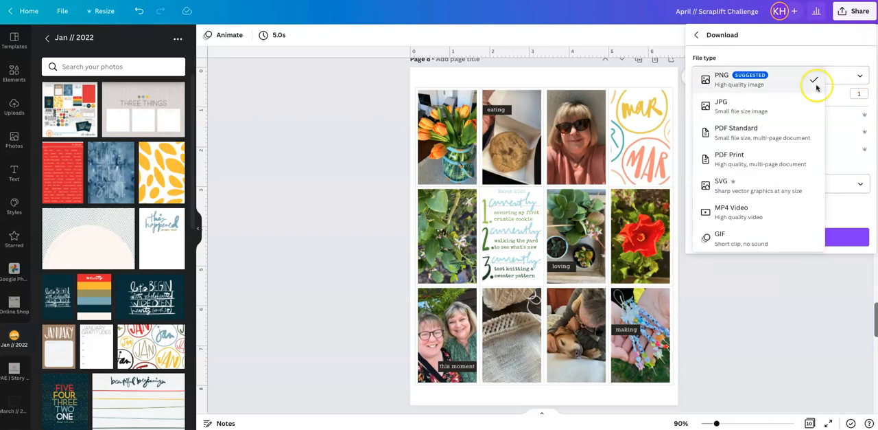
{"action": "left_click", "coordinate": [814, 267]}
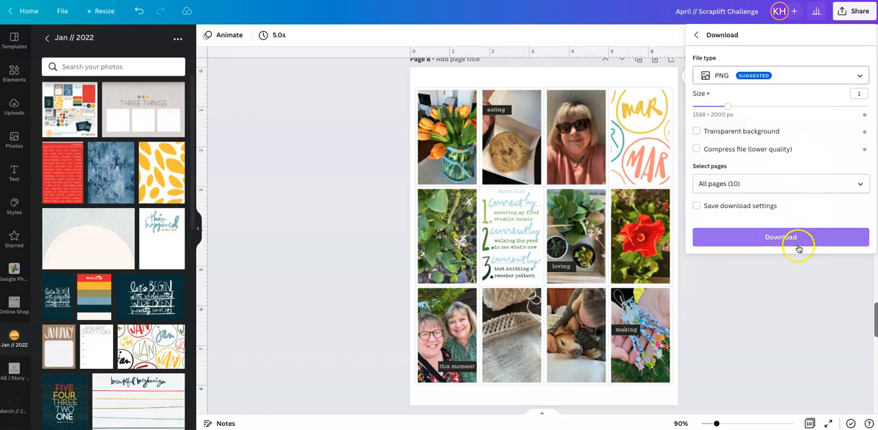
{"action": "left_click", "coordinate": [696, 35]}
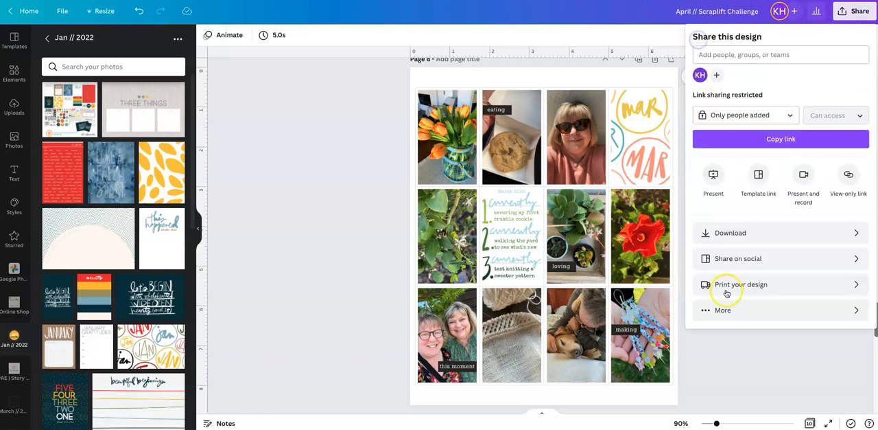
{"action": "left_click", "coordinate": [765, 347]}
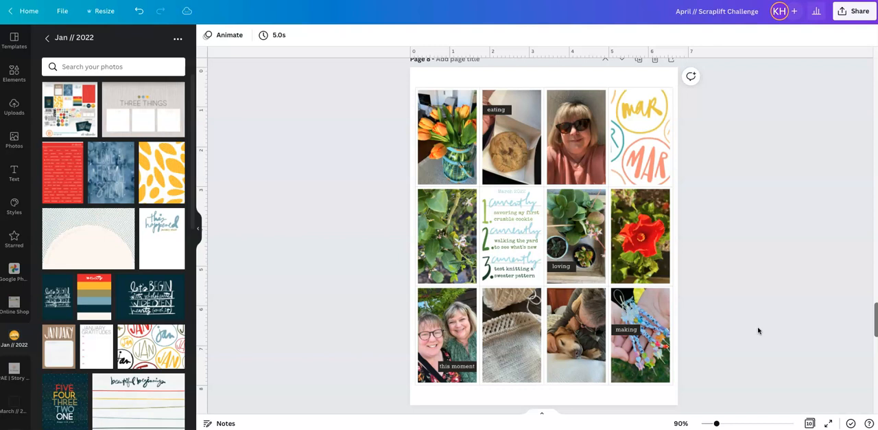
- Examine the word labels and photos on the March page 8 and continue to page 9
{"action": "left_click", "coordinate": [507, 114]}
{"action": "scroll", "coordinate": [558, 270], "scroll_direction": "down", "scroll_amount": 2}
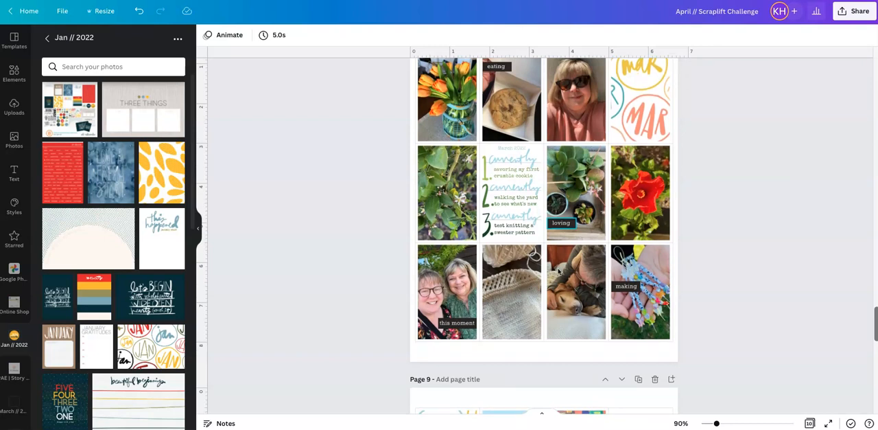
{"action": "scroll", "coordinate": [558, 272], "scroll_direction": "up", "scroll_amount": 1}
{"action": "scroll", "coordinate": [557, 272], "scroll_direction": "down", "scroll_amount": 3}
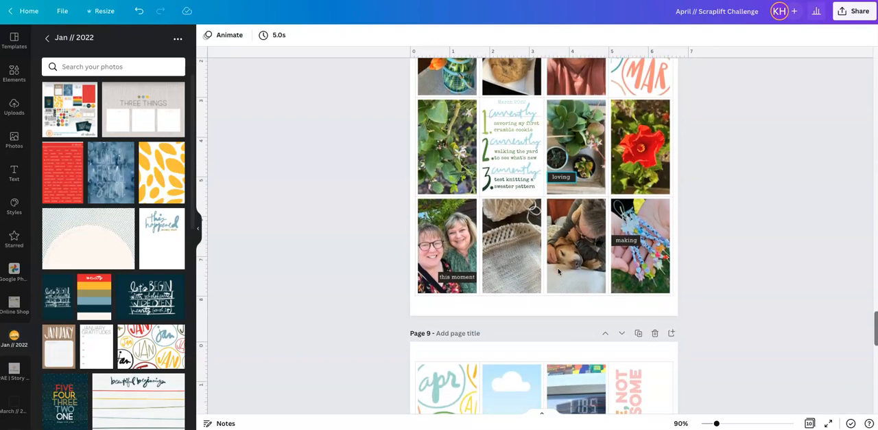
{"action": "scroll", "coordinate": [558, 271], "scroll_direction": "down", "scroll_amount": 2}
{"action": "scroll", "coordinate": [558, 272], "scroll_direction": "down", "scroll_amount": 8}
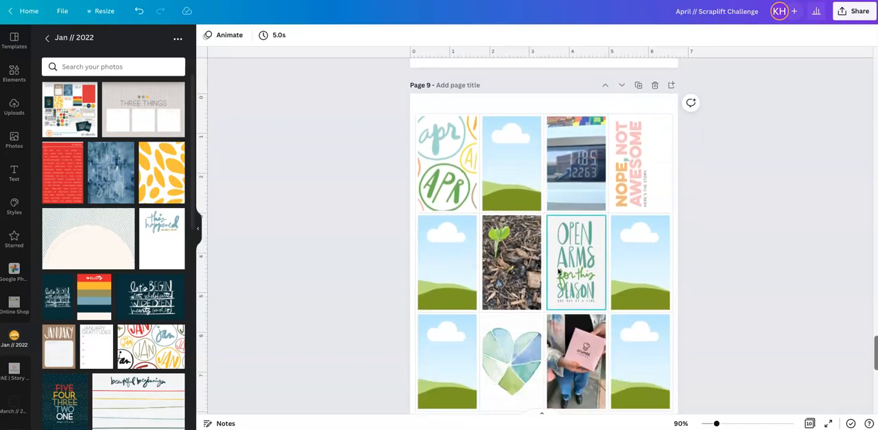
- Examine the photos, graphics and open placeholders of the April grid on page 9 and check page 10
{"action": "left_click", "coordinate": [587, 187]}
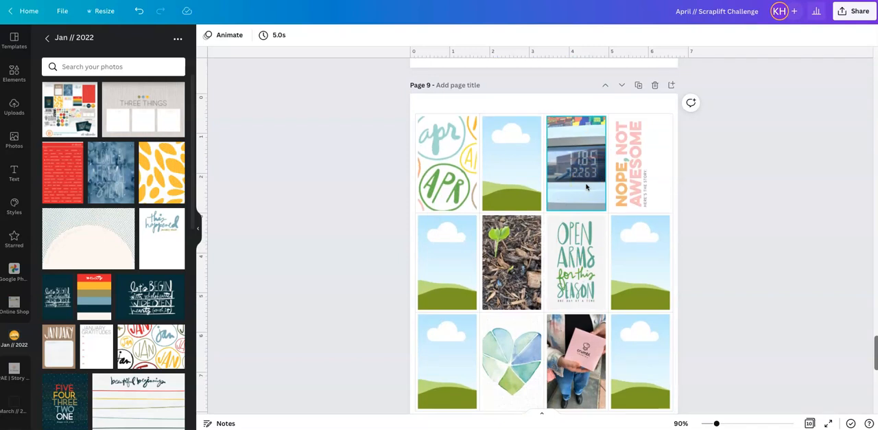
{"action": "left_click", "coordinate": [678, 186]}
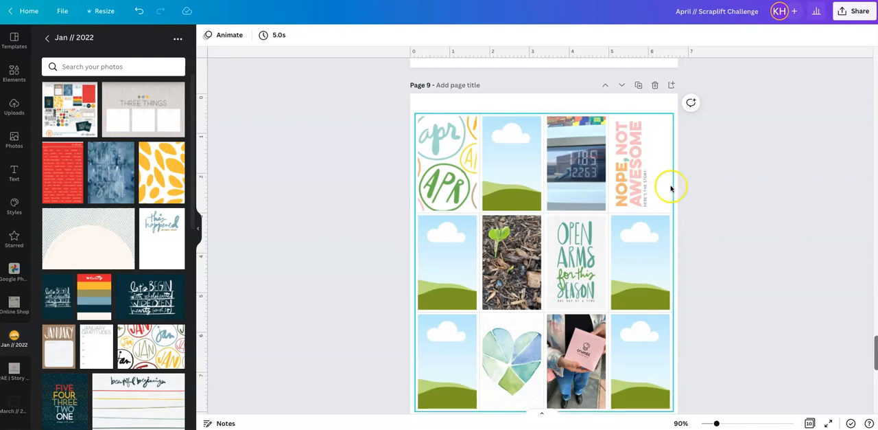
{"action": "scroll", "coordinate": [763, 177], "scroll_direction": "down", "scroll_amount": 1}
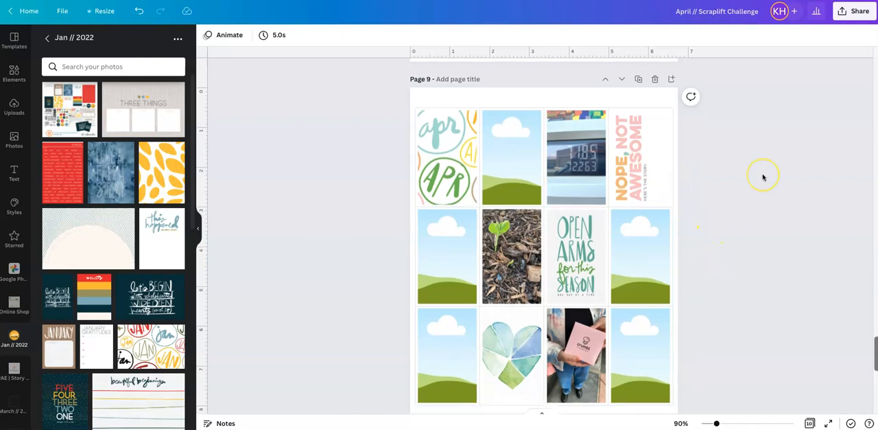
{"action": "scroll", "coordinate": [763, 177], "scroll_direction": "down", "scroll_amount": 1}
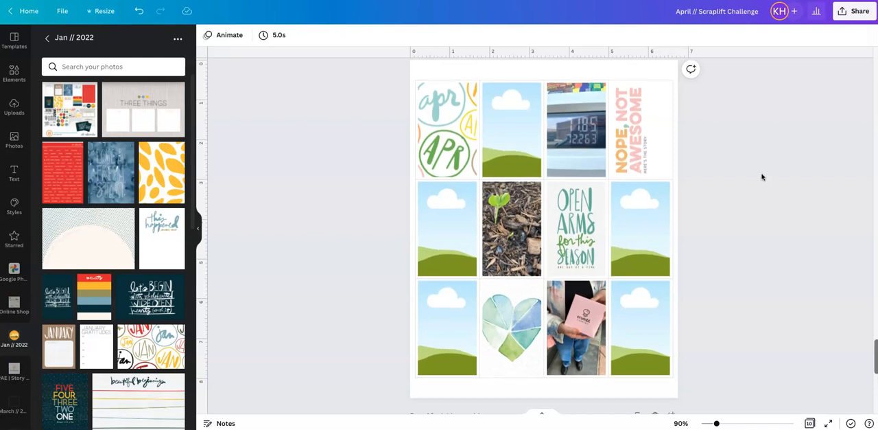
{"action": "left_click", "coordinate": [434, 126]}
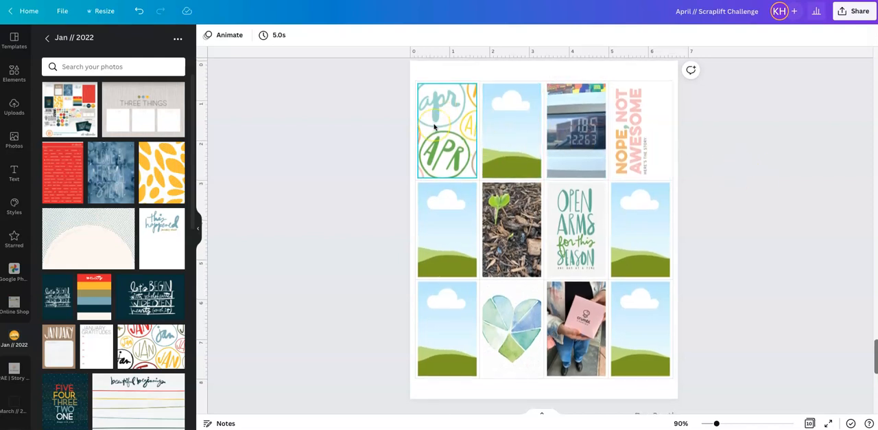
{"action": "left_click", "coordinate": [474, 235]}
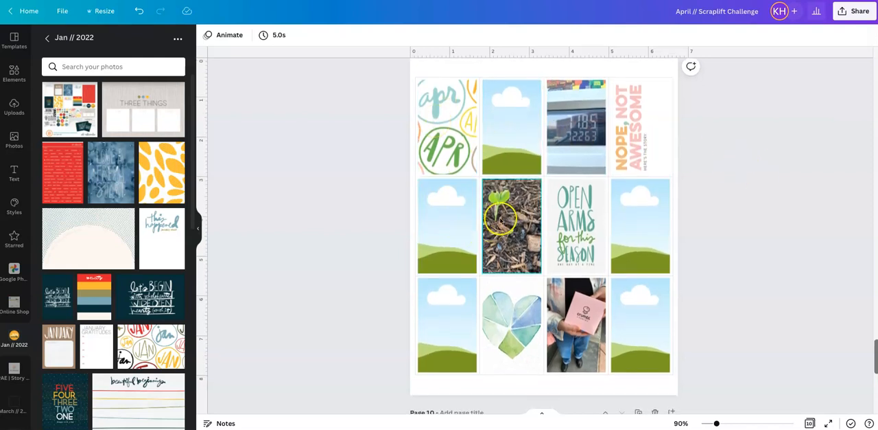
{"action": "left_click", "coordinate": [513, 251]}
{"action": "left_click", "coordinate": [667, 254]}
{"action": "left_click", "coordinate": [704, 259]}
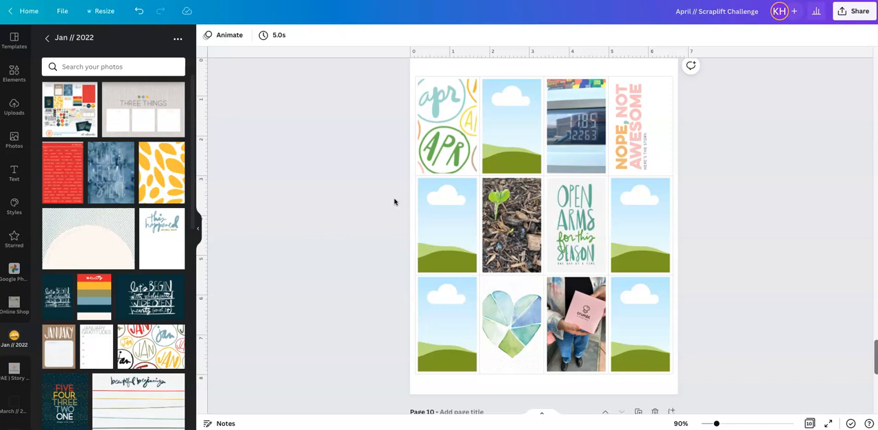
{"action": "scroll", "coordinate": [395, 201], "scroll_direction": "down", "scroll_amount": 5}
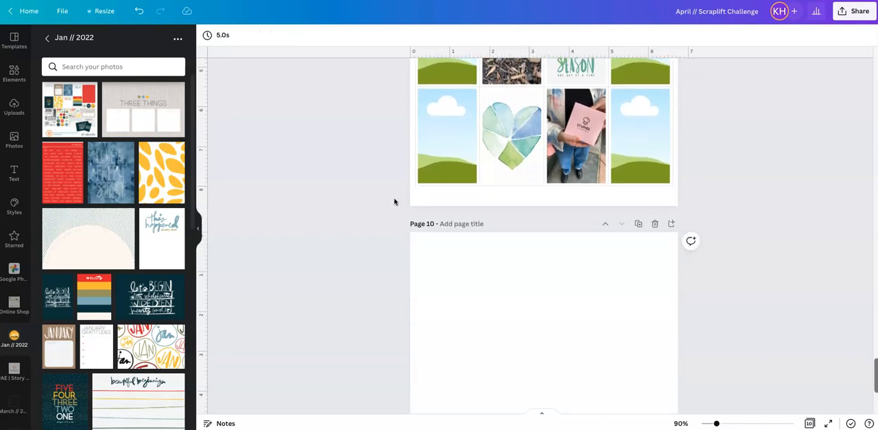
{"action": "scroll", "coordinate": [394, 201], "scroll_direction": "up", "scroll_amount": 9}
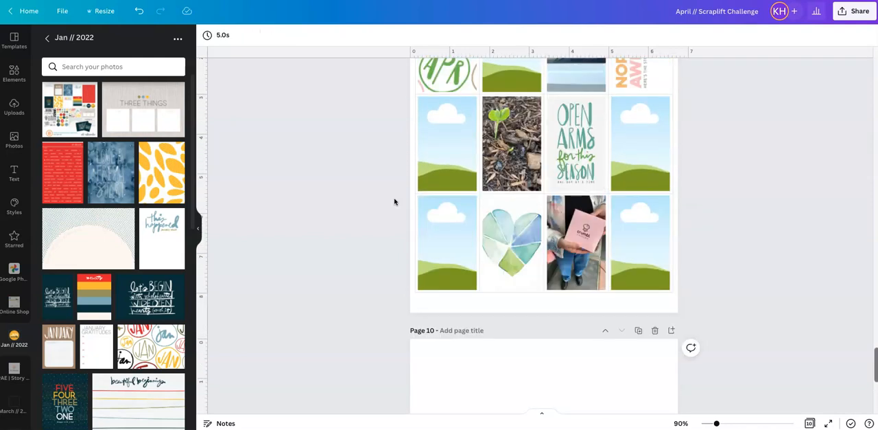
- Show the overview of all pages and duplicate page 5 with its twelve photo placeholders
{"action": "left_click", "coordinate": [810, 423]}
{"action": "mouse_move", "coordinate": [518, 114]}
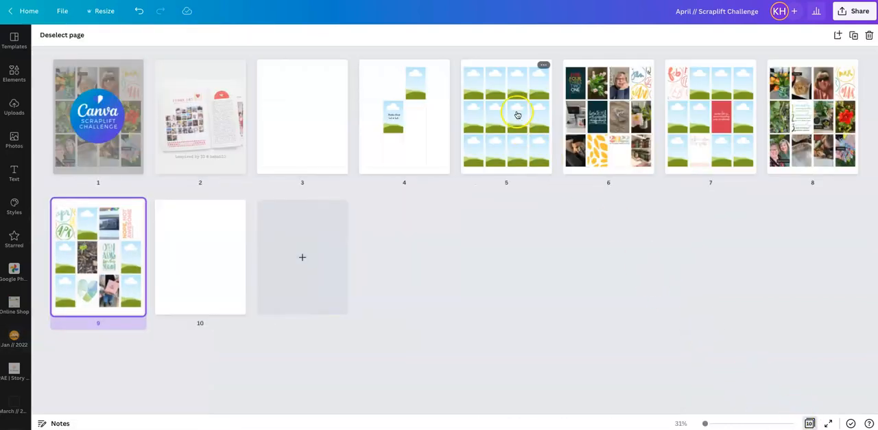
{"action": "left_click", "coordinate": [542, 65]}
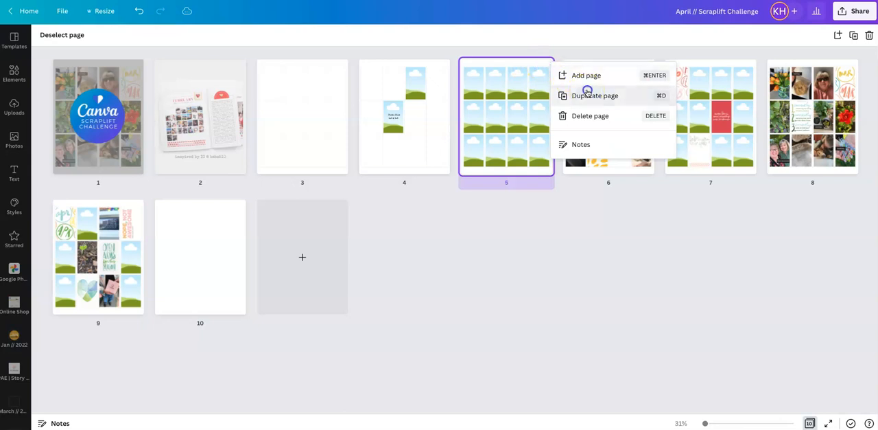
{"action": "left_click", "coordinate": [586, 91]}
{"action": "left_click", "coordinate": [594, 231]}
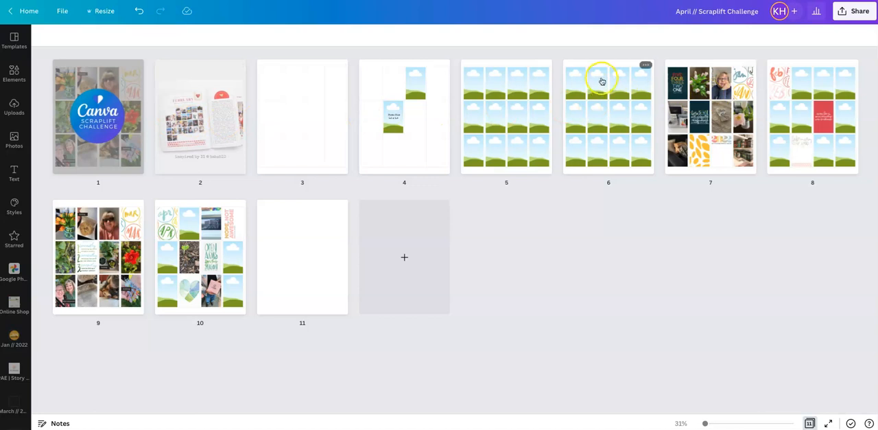
- Duplicate the placeholder layout on page 6 and open the new page 7 at full view
{"action": "left_click", "coordinate": [644, 65]}
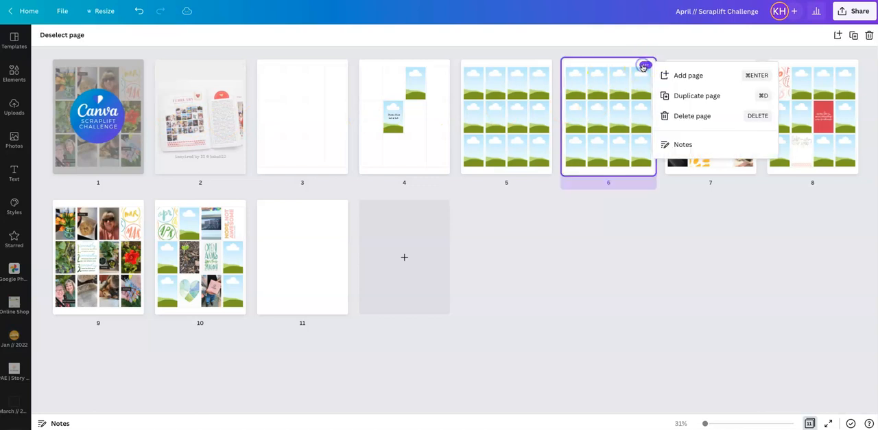
{"action": "left_click", "coordinate": [675, 95]}
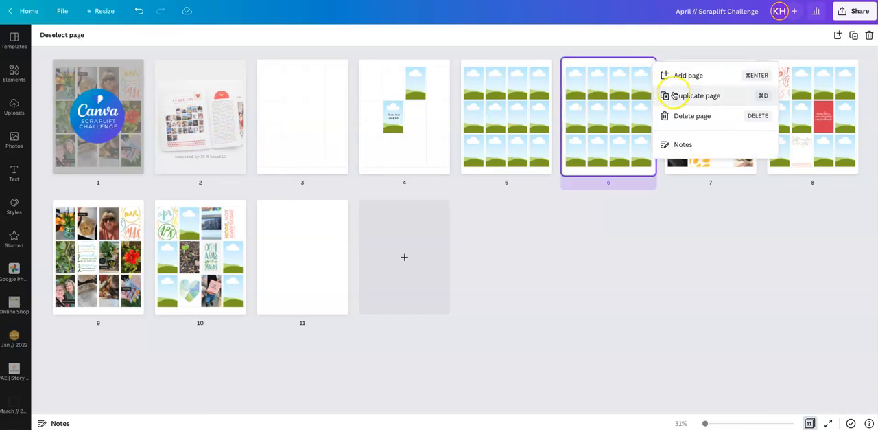
{"action": "left_click", "coordinate": [676, 95]}
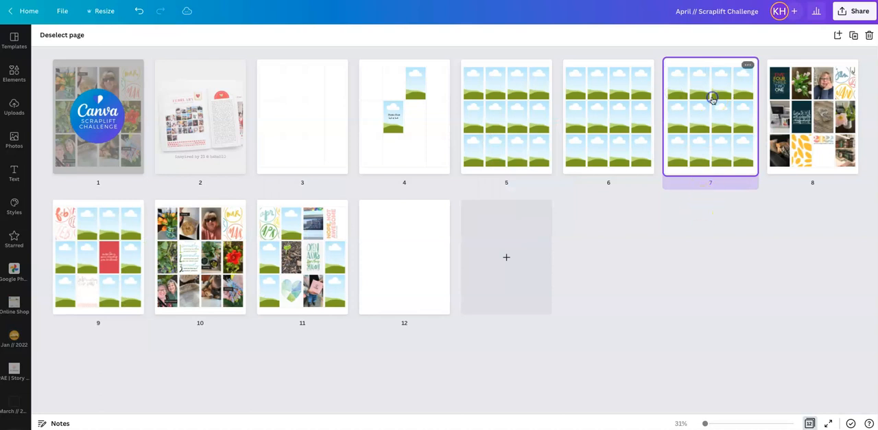
{"action": "double_click", "coordinate": [713, 101]}
{"action": "left_click", "coordinate": [608, 147]}
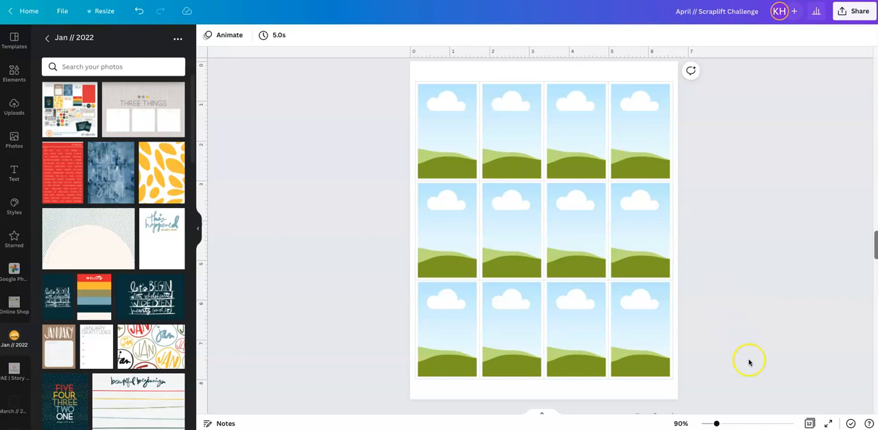
- Move page 7 in the page overview to position 10, between the March and April pages, and open it
{"action": "left_click", "coordinate": [810, 423]}
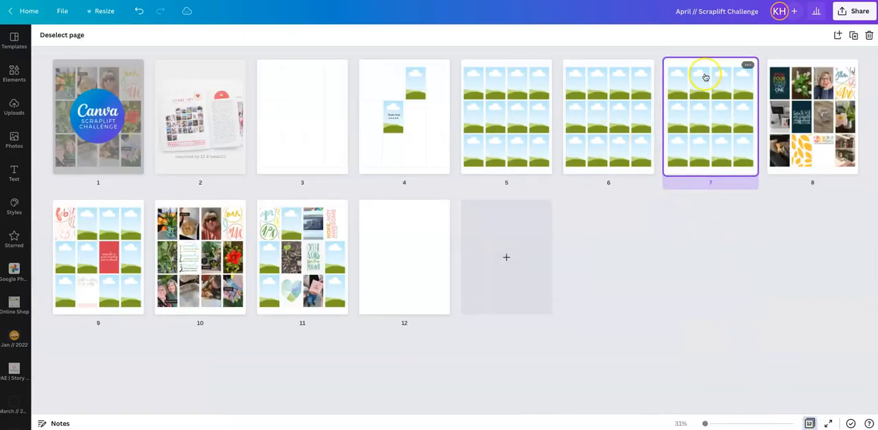
{"action": "left_click_drag", "start_coordinate": [707, 81], "coordinate": [229, 239]}
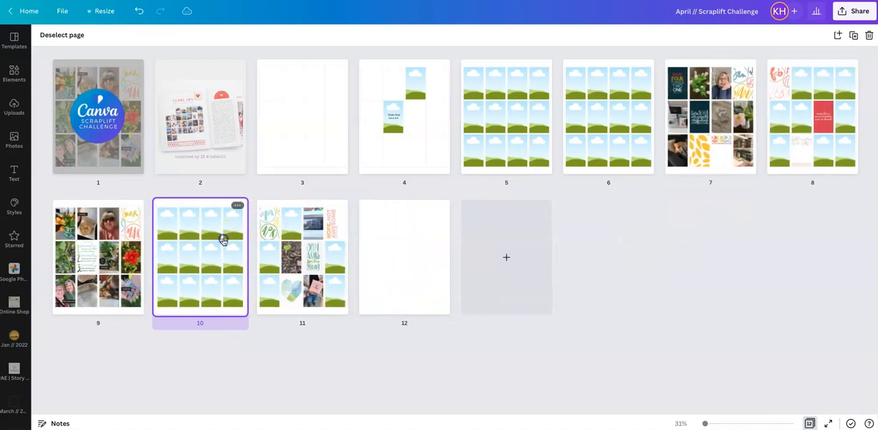
{"action": "double_click", "coordinate": [222, 238]}
- Check the placeholder grid on page 10 against the March page before it and open the Google Photos library
{"action": "scroll", "coordinate": [712, 184], "scroll_direction": "up", "scroll_amount": 6}
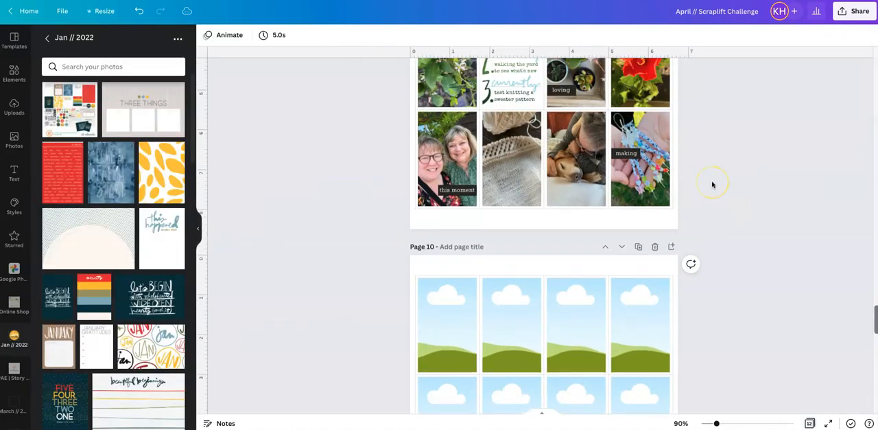
{"action": "scroll", "coordinate": [713, 184], "scroll_direction": "down", "scroll_amount": 2}
{"action": "scroll", "coordinate": [713, 184], "scroll_direction": "down", "scroll_amount": 3}
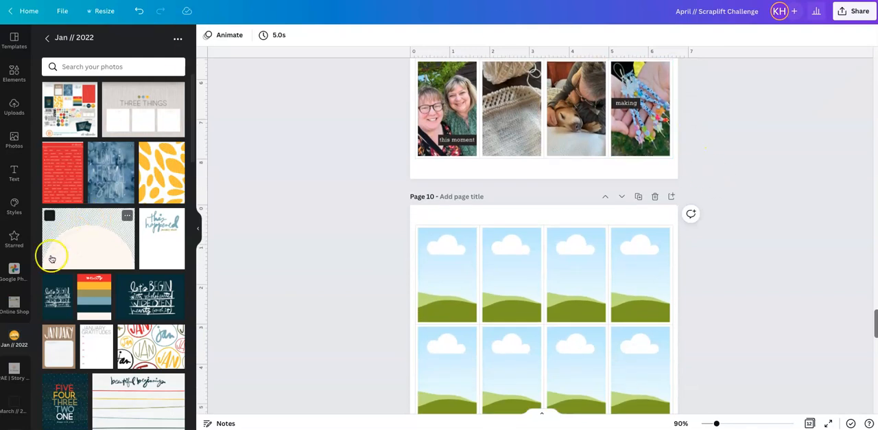
{"action": "left_click", "coordinate": [14, 273]}
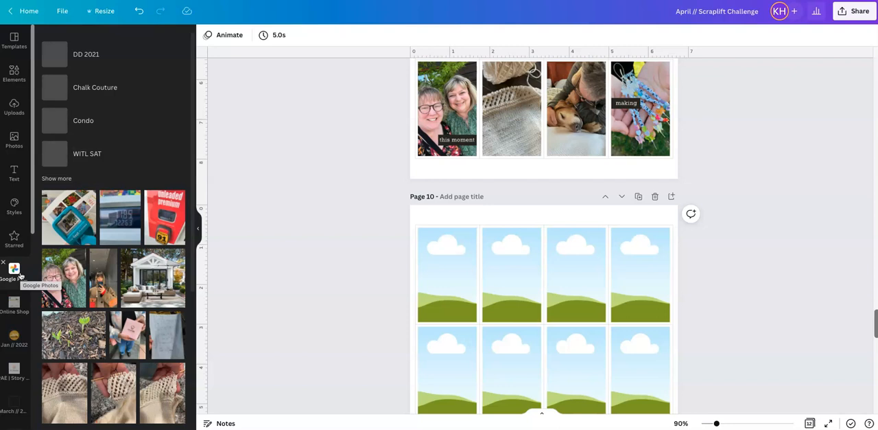
- Examine the additional Canva apps, including the sources for importing media such as Google Photos, Dropbox and Instagram
{"action": "scroll", "coordinate": [19, 289], "scroll_direction": "down", "scroll_amount": 5}
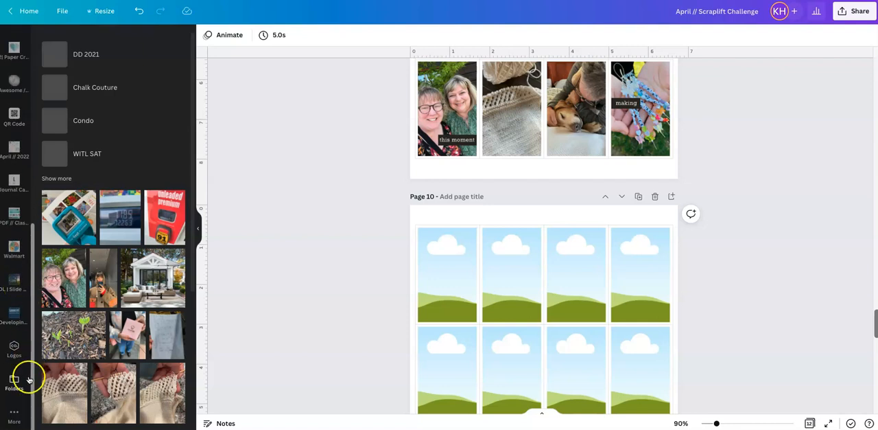
{"action": "left_click", "coordinate": [16, 413]}
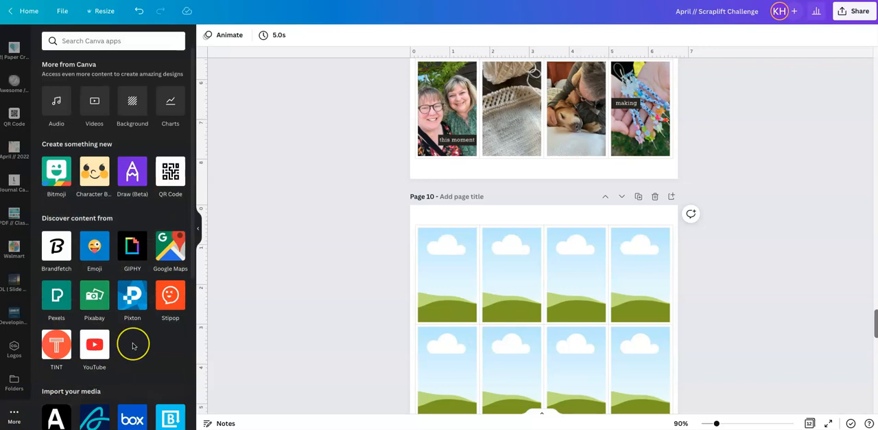
{"action": "scroll", "coordinate": [133, 346], "scroll_direction": "down", "scroll_amount": 3}
{"action": "scroll", "coordinate": [133, 346], "scroll_direction": "down", "scroll_amount": 1}
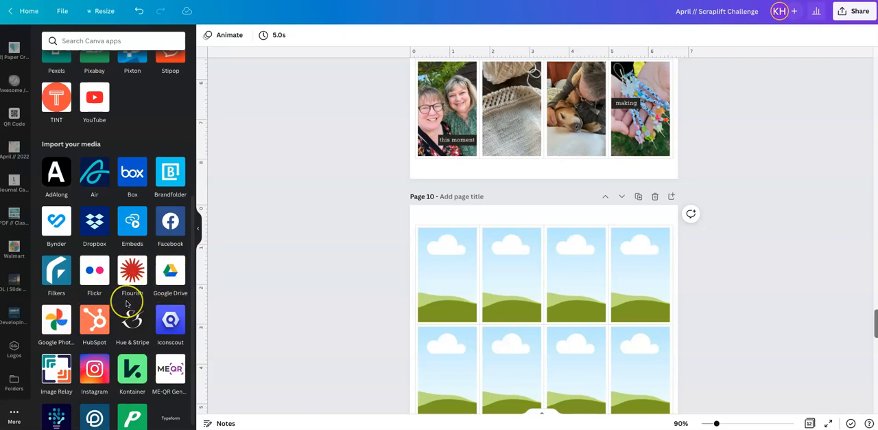
{"action": "scroll", "coordinate": [131, 305], "scroll_direction": "down", "scroll_amount": 1}
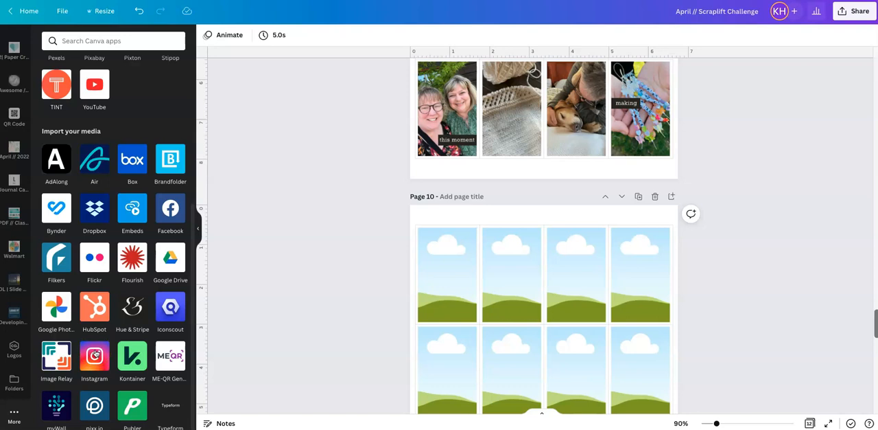
{"action": "scroll", "coordinate": [96, 353], "scroll_direction": "up", "scroll_amount": 4}
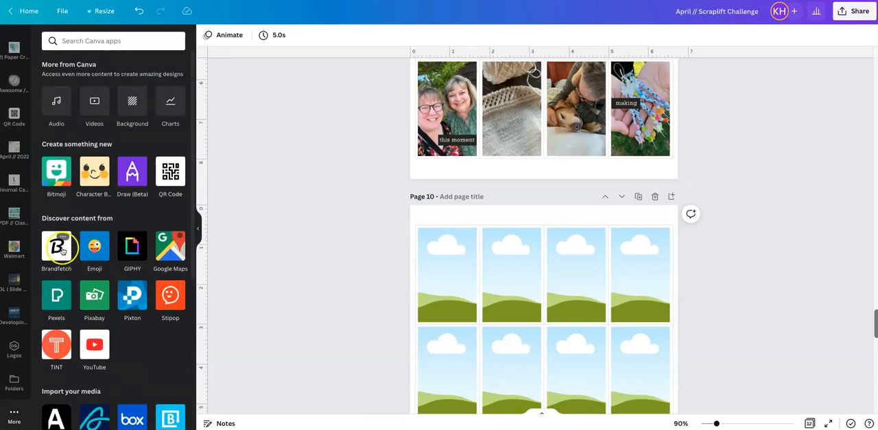
{"action": "scroll", "coordinate": [20, 278], "scroll_direction": "up", "scroll_amount": 3}
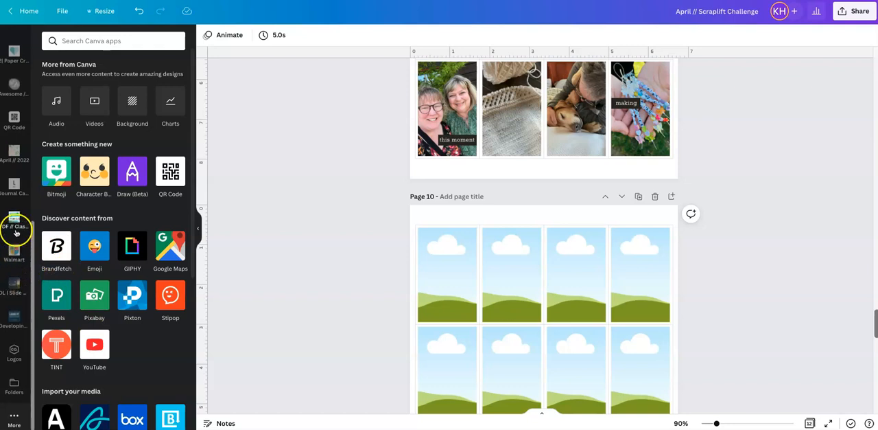
{"action": "scroll", "coordinate": [16, 232], "scroll_direction": "up", "scroll_amount": 3}
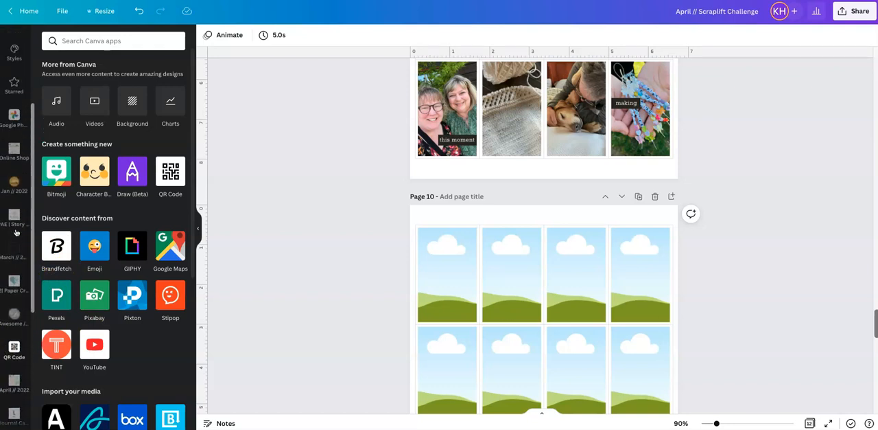
- Fill the last cell of the bottom row on page 10 with the Google Photos picture of a handful of beaded crafts
{"action": "left_click", "coordinate": [13, 198]}
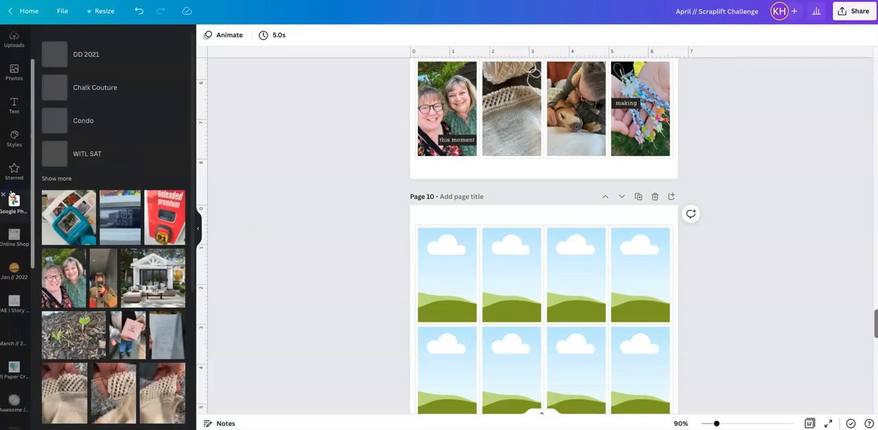
{"action": "scroll", "coordinate": [153, 284], "scroll_direction": "down", "scroll_amount": 1}
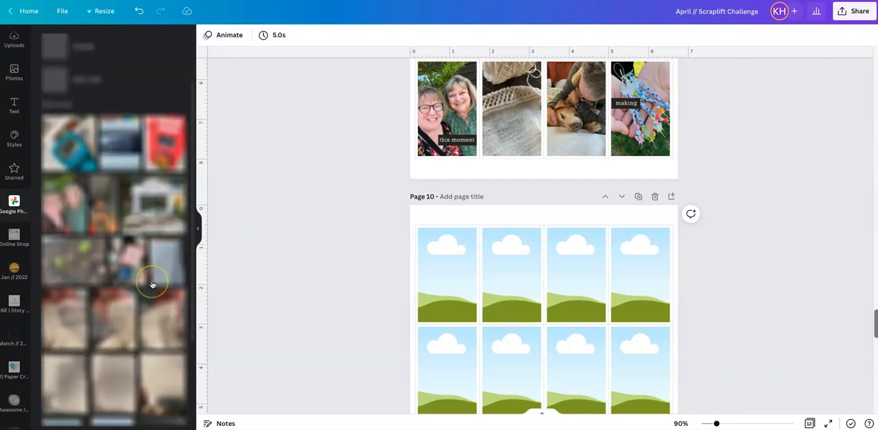
{"action": "scroll", "coordinate": [152, 284], "scroll_direction": "down", "scroll_amount": 5}
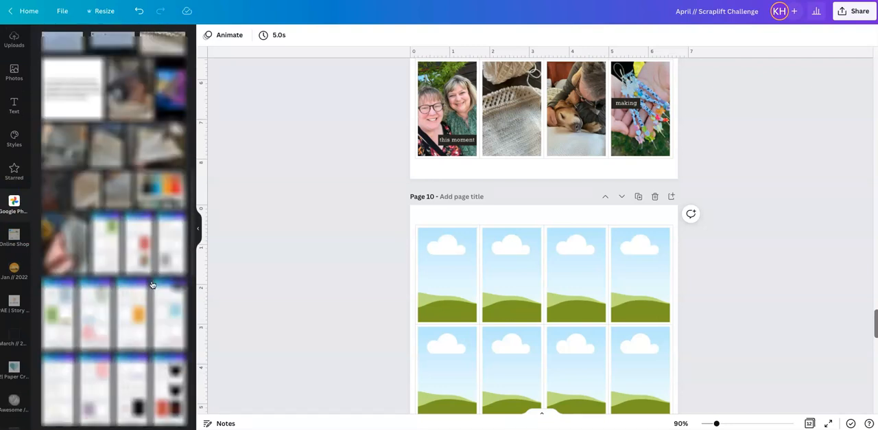
{"action": "scroll", "coordinate": [153, 284], "scroll_direction": "down", "scroll_amount": 5}
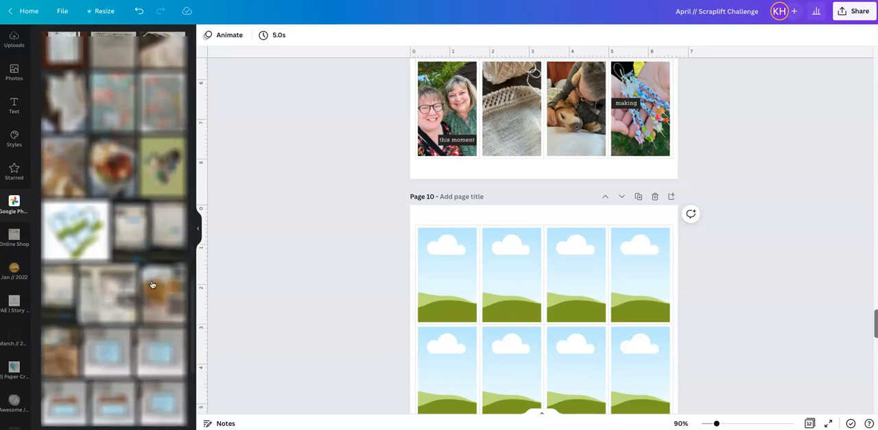
{"action": "scroll", "coordinate": [153, 284], "scroll_direction": "down", "scroll_amount": 1}
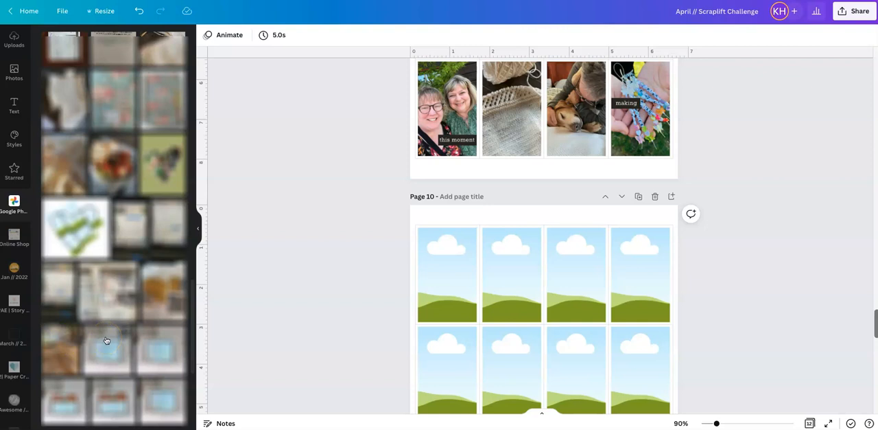
{"action": "scroll", "coordinate": [106, 340], "scroll_direction": "down", "scroll_amount": 4}
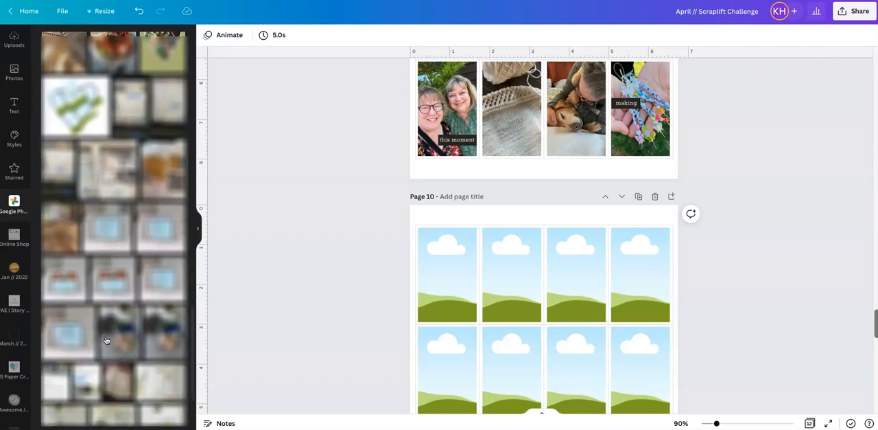
{"action": "scroll", "coordinate": [107, 340], "scroll_direction": "down", "scroll_amount": 8}
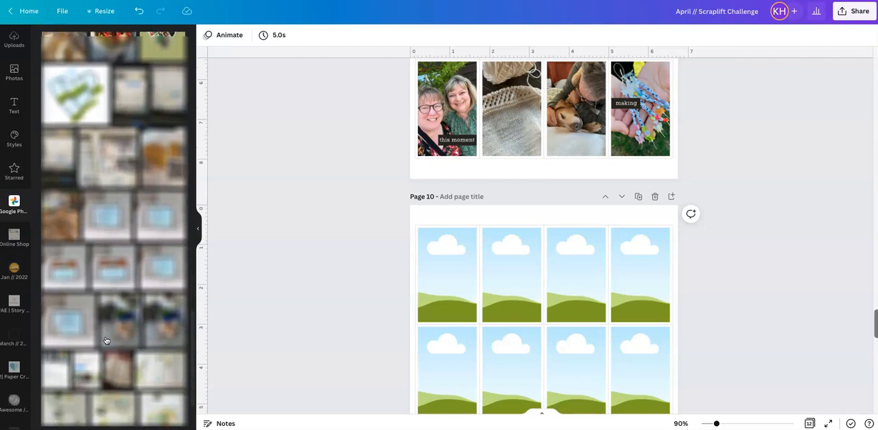
{"action": "scroll", "coordinate": [106, 341], "scroll_direction": "down", "scroll_amount": 10}
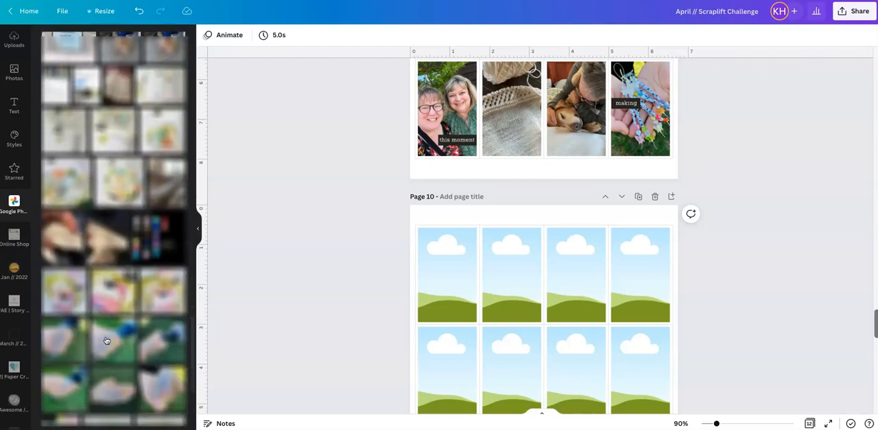
{"action": "scroll", "coordinate": [106, 341], "scroll_direction": "up", "scroll_amount": 2}
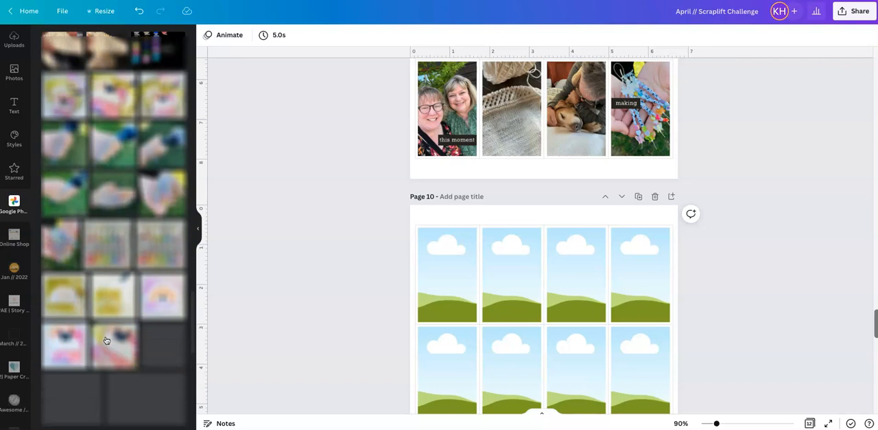
{"action": "scroll", "coordinate": [106, 341], "scroll_direction": "up", "scroll_amount": 1}
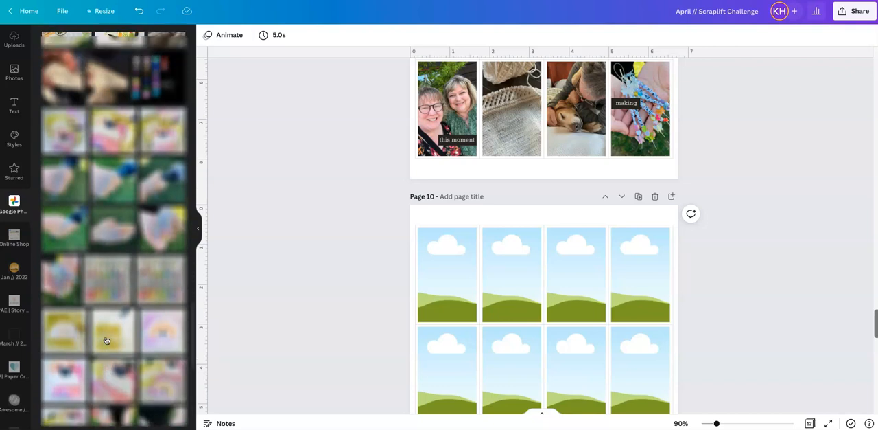
{"action": "left_click_drag", "start_coordinate": [61, 281], "coordinate": [706, 316]}
{"action": "scroll", "coordinate": [670, 299], "scroll_direction": "down", "scroll_amount": 3}
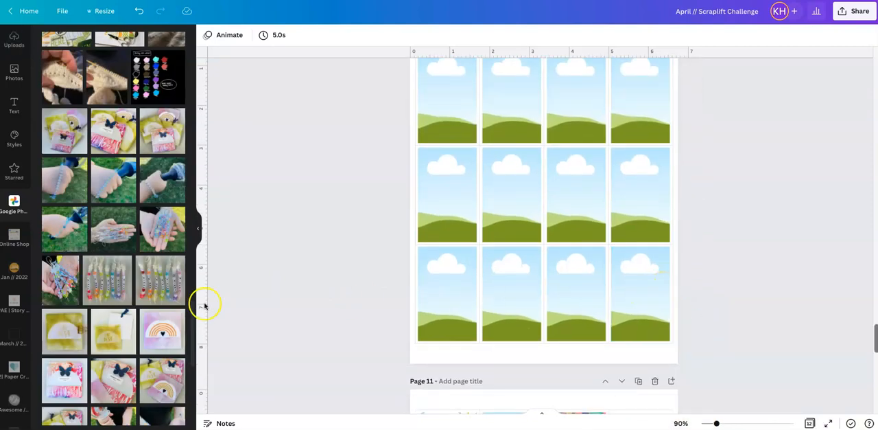
{"action": "left_click_drag", "start_coordinate": [62, 280], "coordinate": [639, 288]}
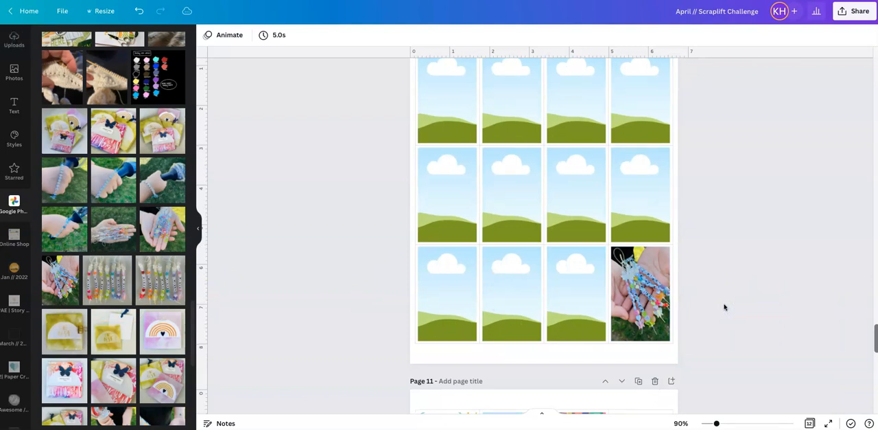
- Compare with the March page, try alternative bead photos in page 10's last cell, and put the original handful-of-beads photo back
{"action": "scroll", "coordinate": [724, 307], "scroll_direction": "up", "scroll_amount": 5}
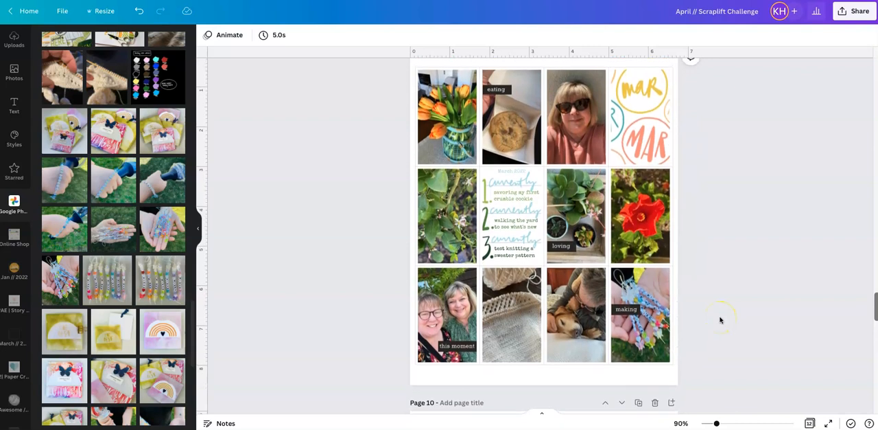
{"action": "scroll", "coordinate": [720, 320], "scroll_direction": "down", "scroll_amount": 1}
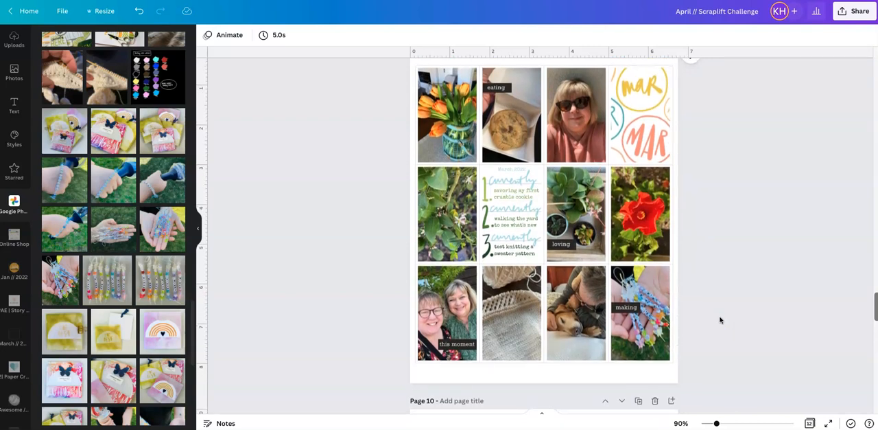
{"action": "scroll", "coordinate": [720, 319], "scroll_direction": "down", "scroll_amount": 1}
{"action": "scroll", "coordinate": [720, 319], "scroll_direction": "down", "scroll_amount": 5}
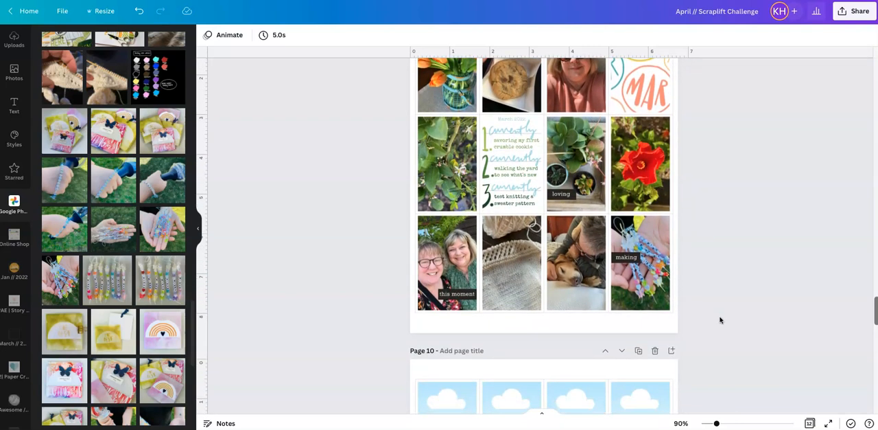
{"action": "scroll", "coordinate": [720, 320], "scroll_direction": "down", "scroll_amount": 1}
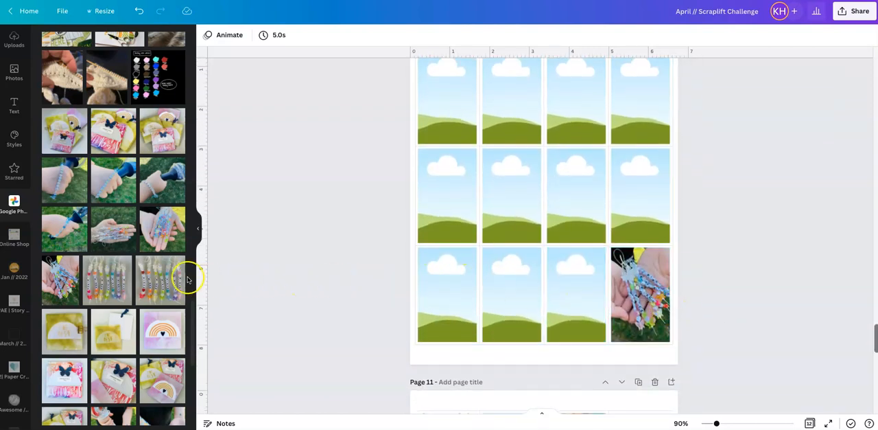
{"action": "left_click_drag", "start_coordinate": [162, 229], "coordinate": [669, 285]}
{"action": "left_click_drag", "start_coordinate": [118, 232], "coordinate": [643, 275]}
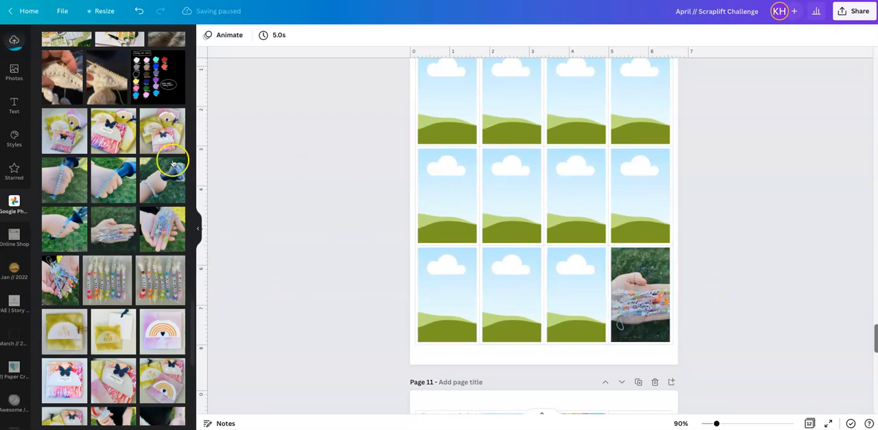
{"action": "left_click_drag", "start_coordinate": [162, 180], "coordinate": [629, 312]}
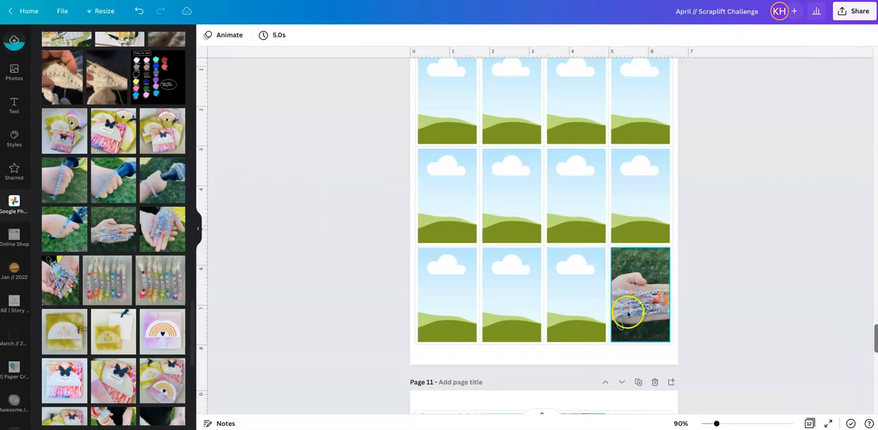
{"action": "left_click_drag", "start_coordinate": [146, 181], "coordinate": [634, 285]}
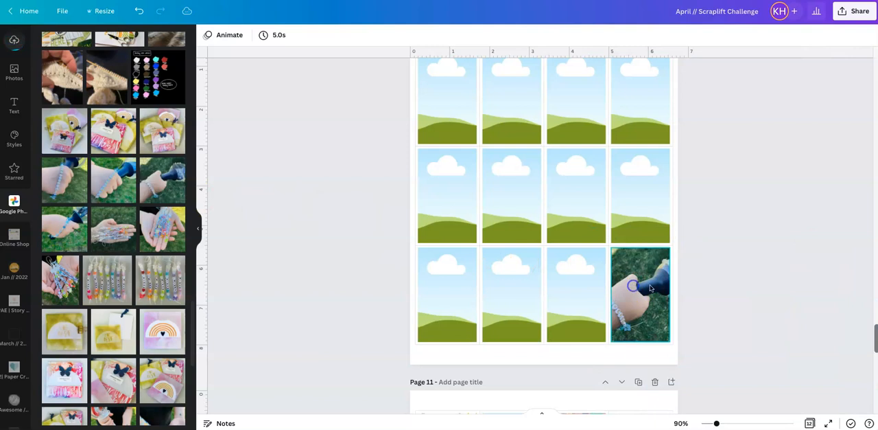
{"action": "left_click_drag", "start_coordinate": [76, 285], "coordinate": [641, 291]}
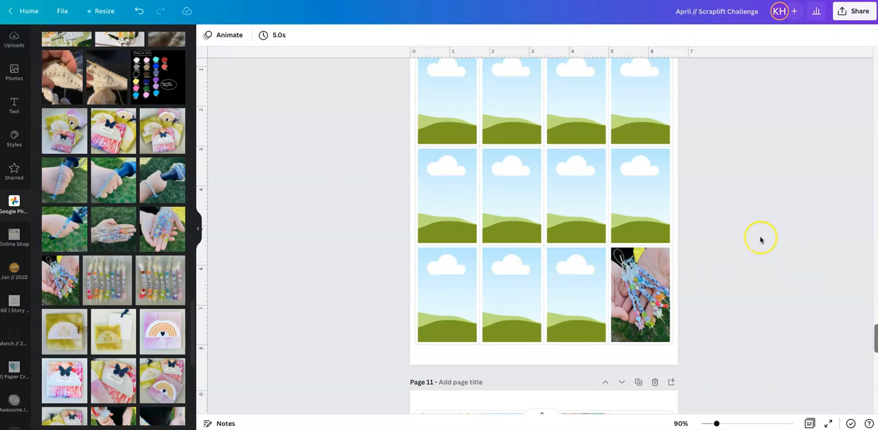
- Place the white knitting photo from Google Photos in the second cell of the bottom row on page 10
{"action": "scroll", "coordinate": [118, 226], "scroll_direction": "down", "scroll_amount": 4}
{"action": "scroll", "coordinate": [118, 226], "scroll_direction": "down", "scroll_amount": 10}
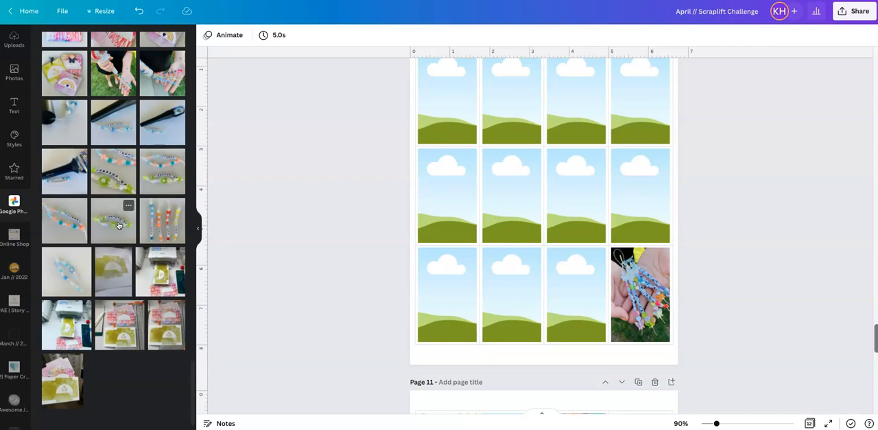
{"action": "scroll", "coordinate": [118, 225], "scroll_direction": "up", "scroll_amount": 4}
{"action": "scroll", "coordinate": [118, 225], "scroll_direction": "up", "scroll_amount": 15}
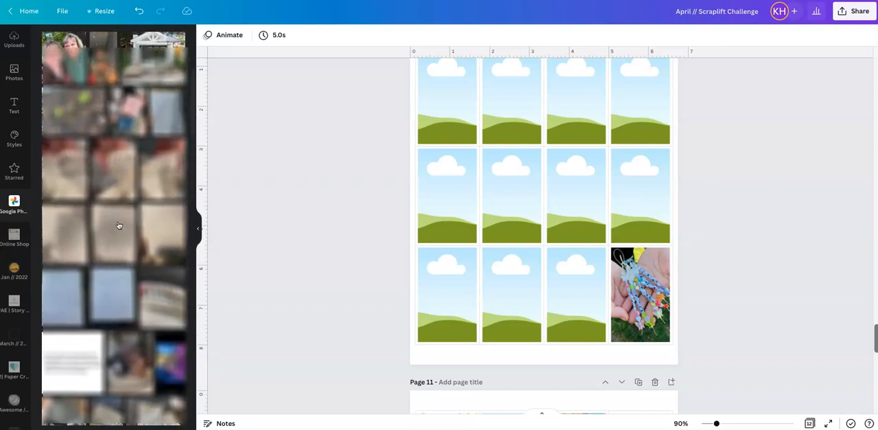
{"action": "scroll", "coordinate": [118, 225], "scroll_direction": "up", "scroll_amount": 4}
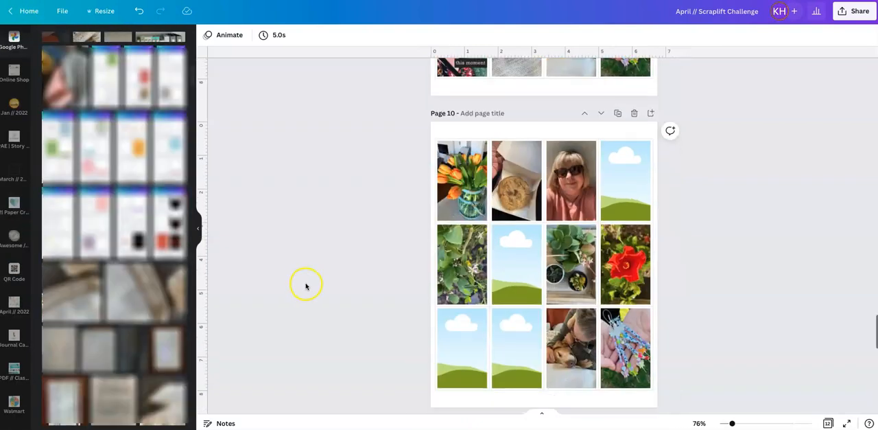
{"action": "scroll", "coordinate": [304, 284], "scroll_direction": "down", "scroll_amount": 1}
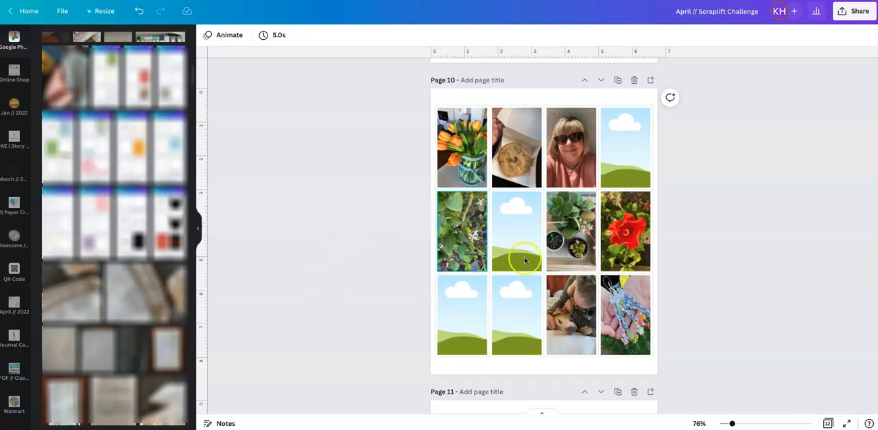
{"action": "left_click_drag", "start_coordinate": [73, 295], "coordinate": [526, 328]}
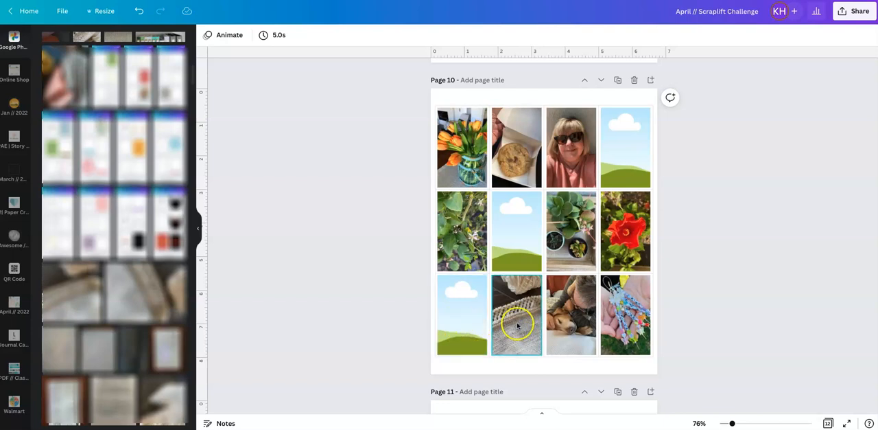
- Reposition the knitting photo inside its cell by shifting it left until its right edge meets the cell's right edge
{"action": "double_click", "coordinate": [518, 325]}
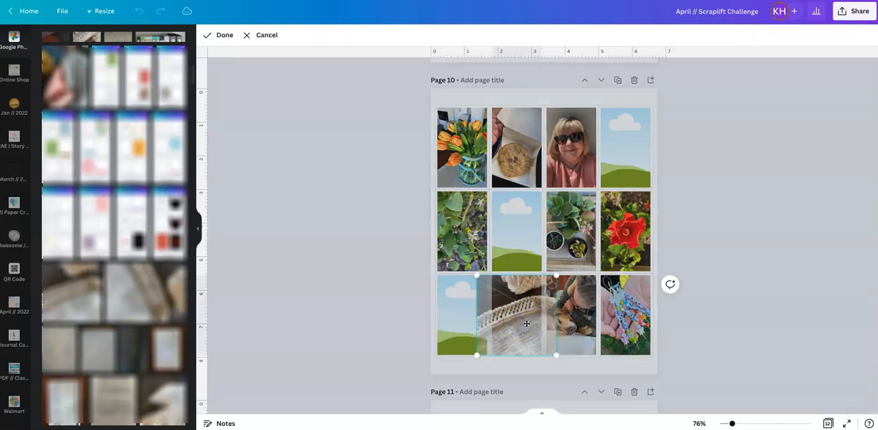
{"action": "left_click_drag", "start_coordinate": [522, 322], "coordinate": [506, 322]}
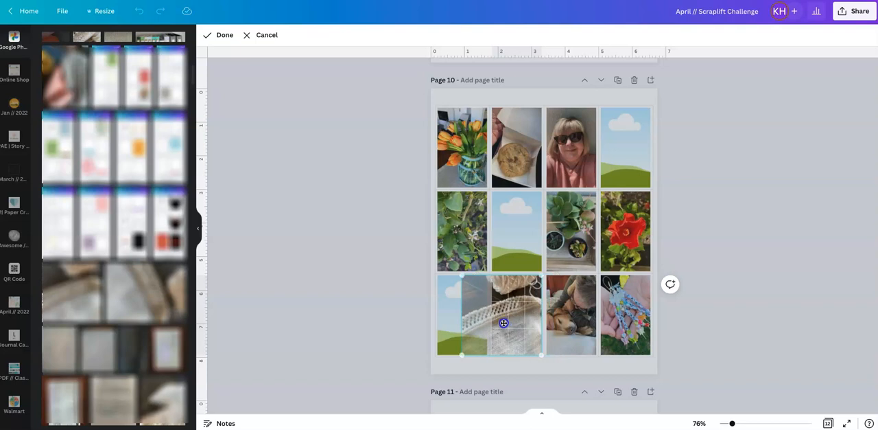
{"action": "left_click", "coordinate": [769, 220]}
{"action": "left_click", "coordinate": [770, 220]}
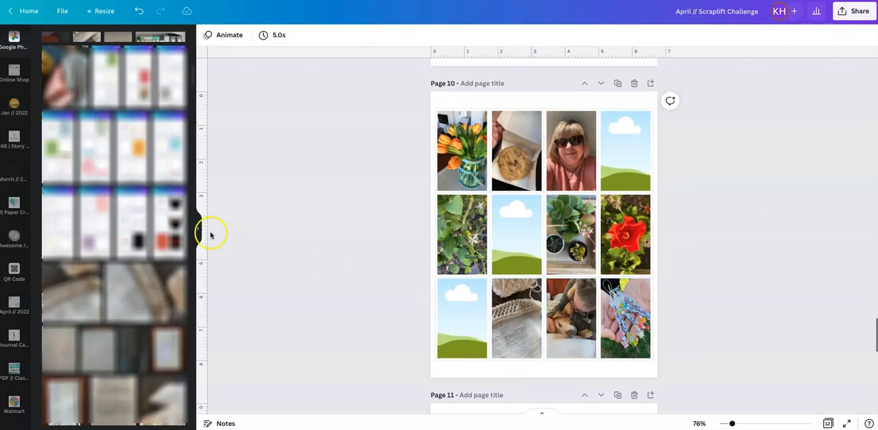
- Fill the first cell of the bottom row on page 10 with the Google Photos selfie of two smiling women
{"action": "scroll", "coordinate": [210, 233], "scroll_direction": "up", "scroll_amount": 5}
{"action": "scroll", "coordinate": [77, 211], "scroll_direction": "up", "scroll_amount": 3}
{"action": "scroll", "coordinate": [78, 211], "scroll_direction": "up", "scroll_amount": 10}
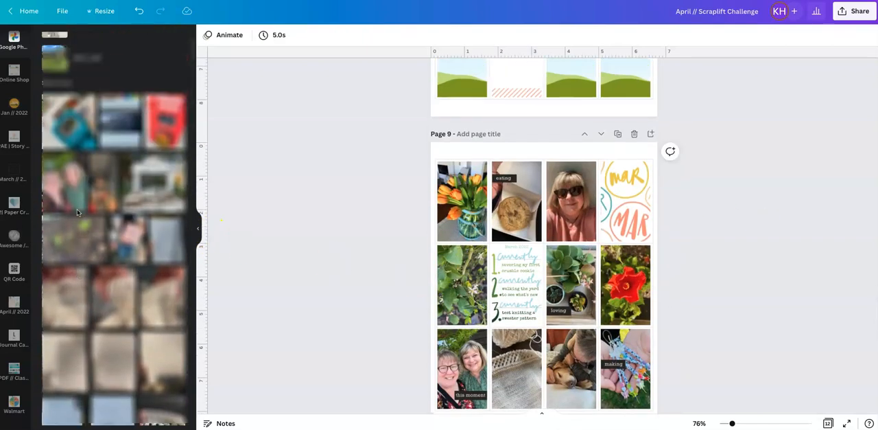
{"action": "scroll", "coordinate": [439, 291], "scroll_direction": "down", "scroll_amount": 5}
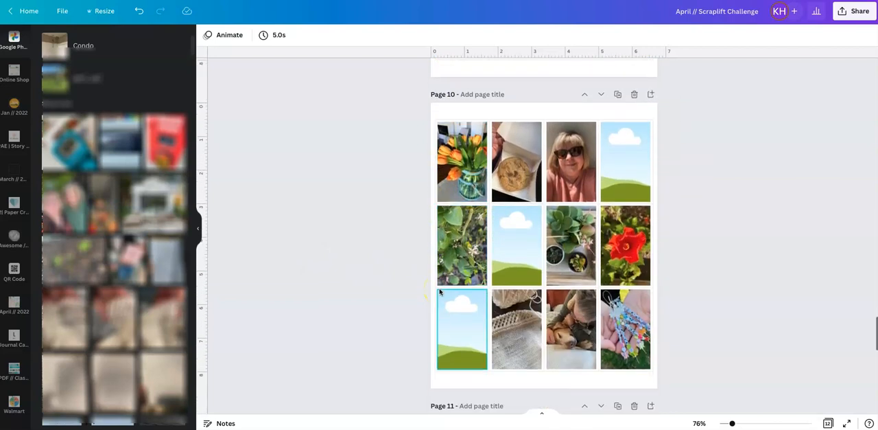
{"action": "left_click_drag", "start_coordinate": [77, 211], "coordinate": [459, 317]}
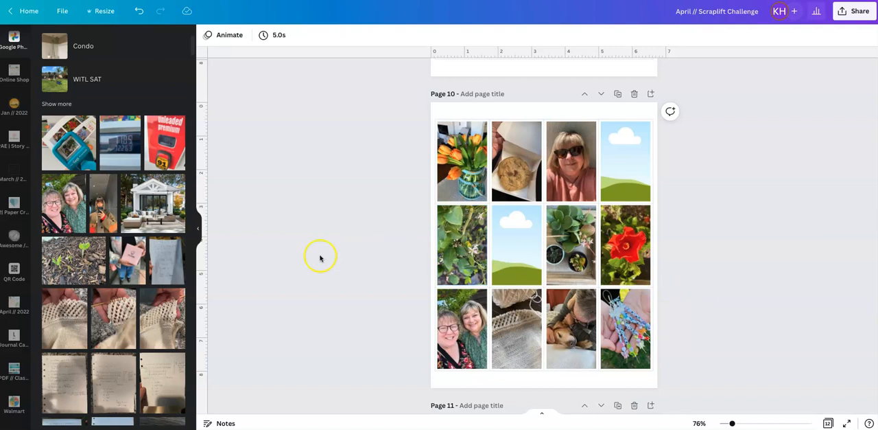
- Place the circled MAR pattern from the March // 2022 folder in the last cell of page 10's top row and adjust its crop
{"action": "left_click", "coordinate": [12, 107]}
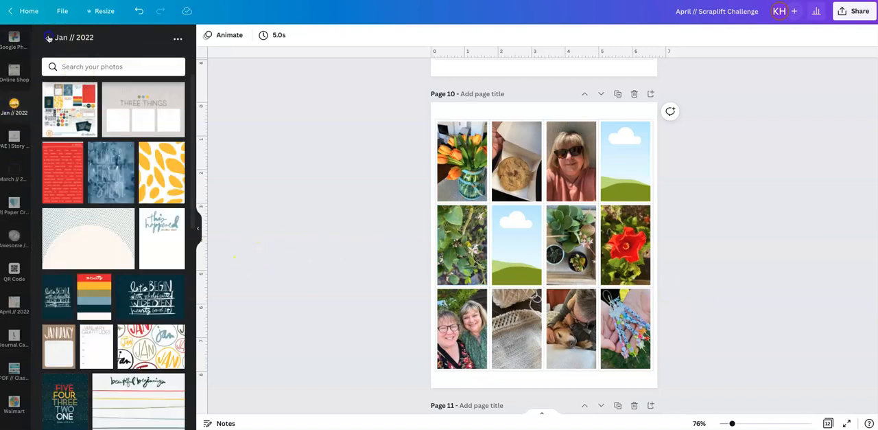
{"action": "left_click", "coordinate": [48, 38]}
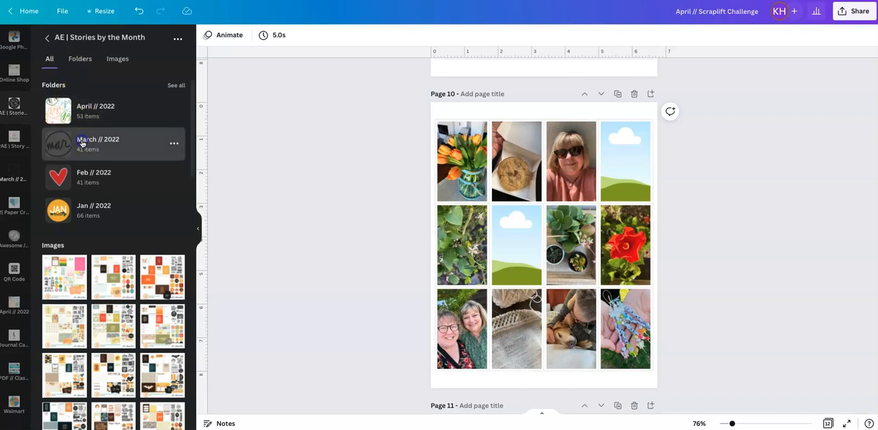
{"action": "left_click", "coordinate": [82, 142]}
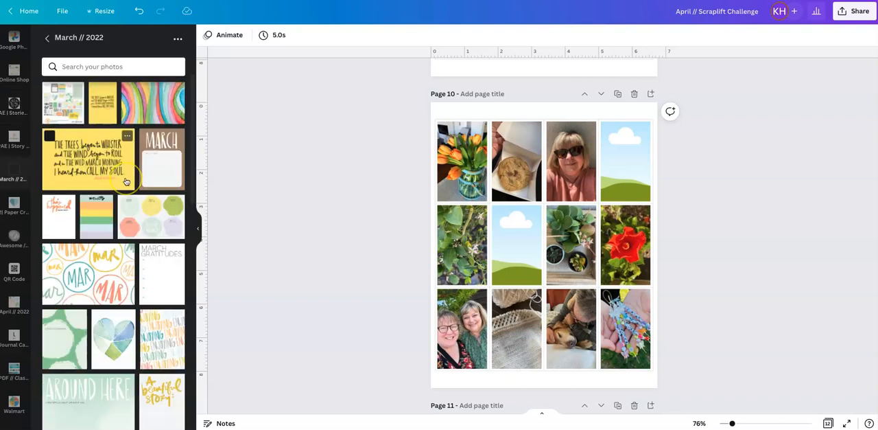
{"action": "scroll", "coordinate": [113, 206], "scroll_direction": "down", "scroll_amount": 2}
{"action": "left_click_drag", "start_coordinate": [98, 234], "coordinate": [611, 160]}
{"action": "double_click", "coordinate": [639, 159]}
{"action": "left_click", "coordinate": [732, 179]}
{"action": "left_click", "coordinate": [732, 180]}
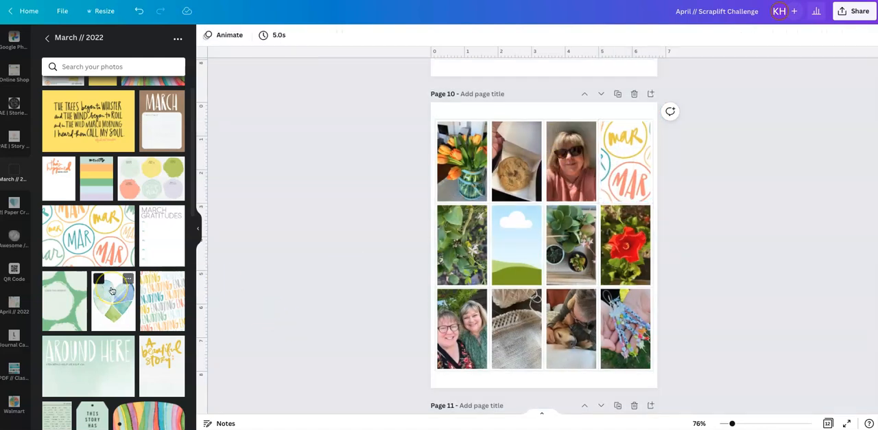
- Fill the second cell of page 10's middle row with the numbered "currently" card from the Currently // Mar 2022 folder
{"action": "scroll", "coordinate": [112, 290], "scroll_direction": "down", "scroll_amount": 6}
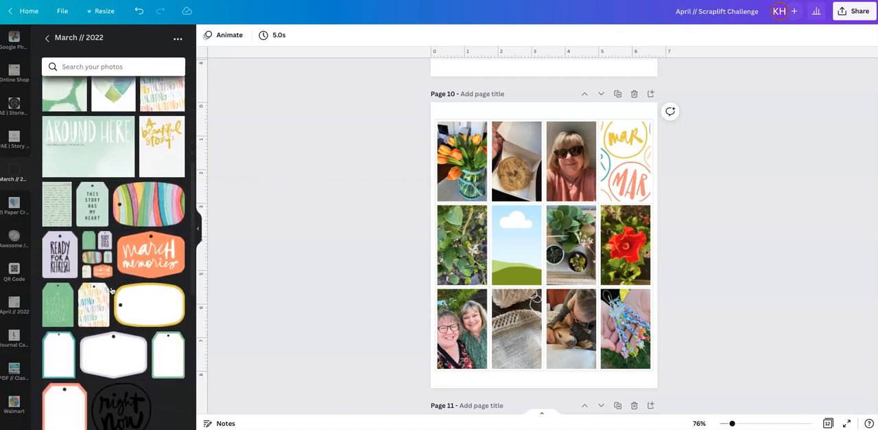
{"action": "scroll", "coordinate": [670, 256], "scroll_direction": "up", "scroll_amount": 5}
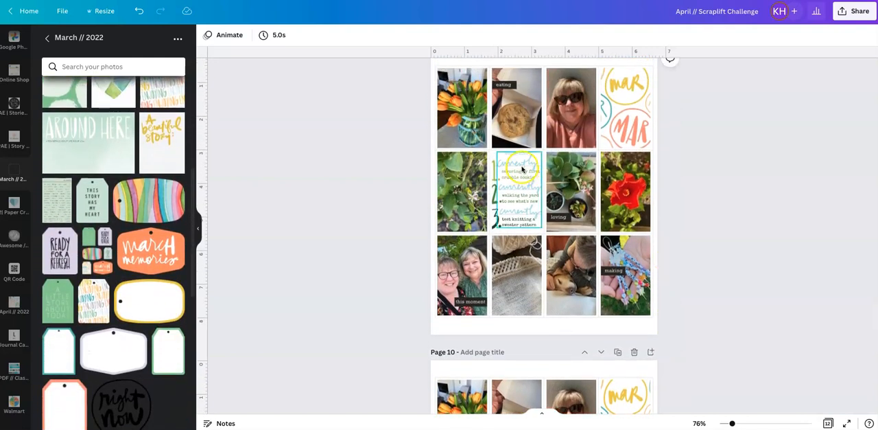
{"action": "scroll", "coordinate": [675, 210], "scroll_direction": "down", "scroll_amount": 4}
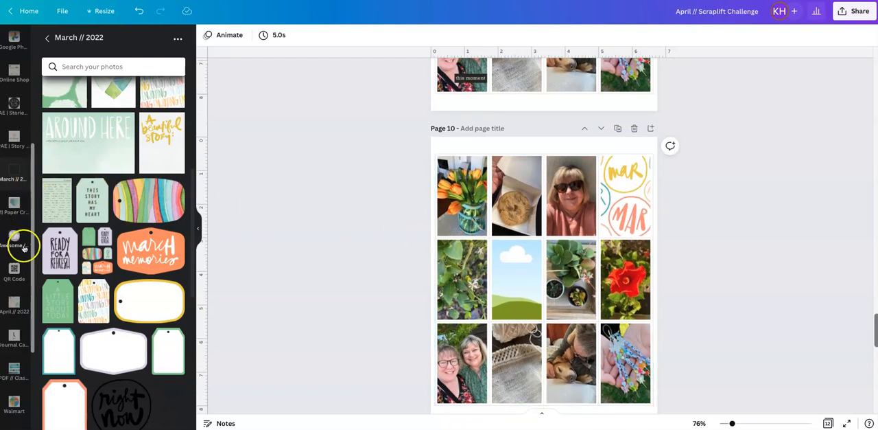
{"action": "left_click", "coordinate": [20, 135]}
{"action": "left_click", "coordinate": [98, 107]}
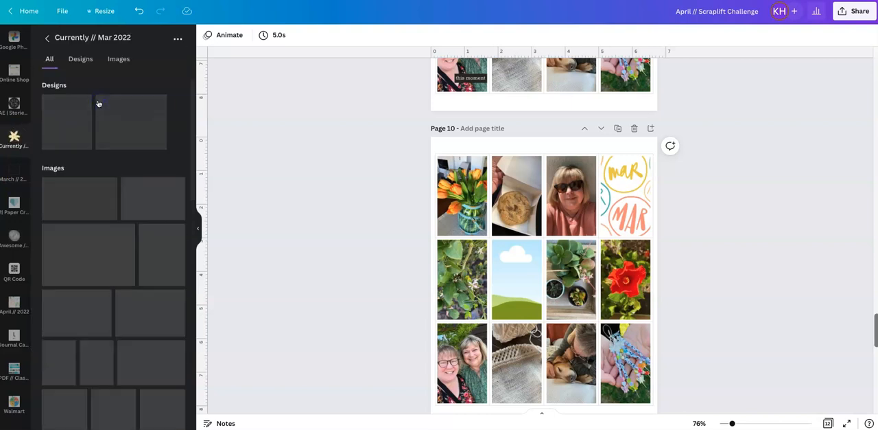
{"action": "scroll", "coordinate": [106, 320], "scroll_direction": "down", "scroll_amount": 4}
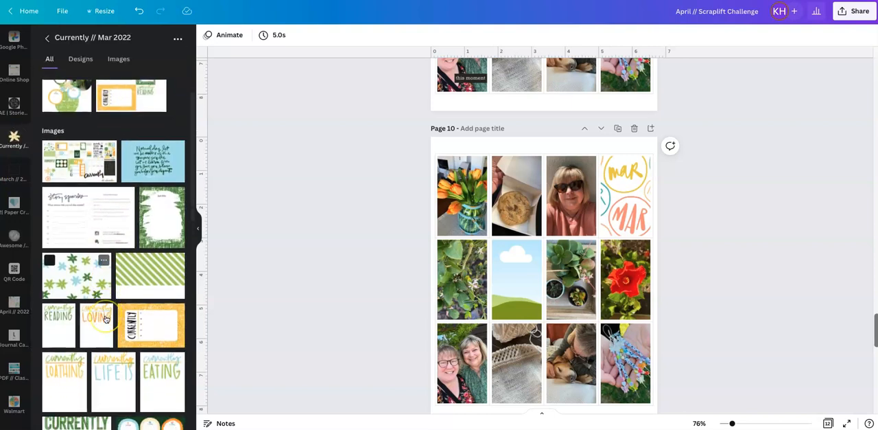
{"action": "scroll", "coordinate": [106, 319], "scroll_direction": "down", "scroll_amount": 5}
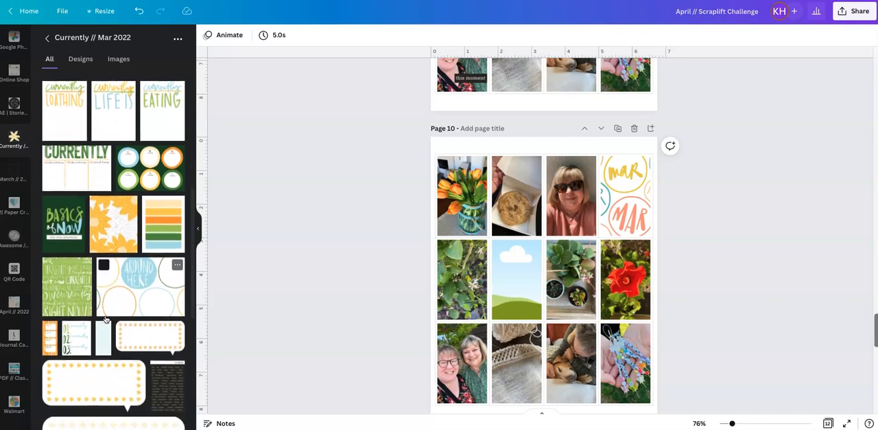
{"action": "left_click", "coordinate": [68, 320]}
{"action": "left_click_drag", "start_coordinate": [69, 321], "coordinate": [528, 295]}
- Reposition the "currently" card inside its cell so the leading zeros are cropped off and the numbers 1 to 3 remain
{"action": "double_click", "coordinate": [520, 296]}
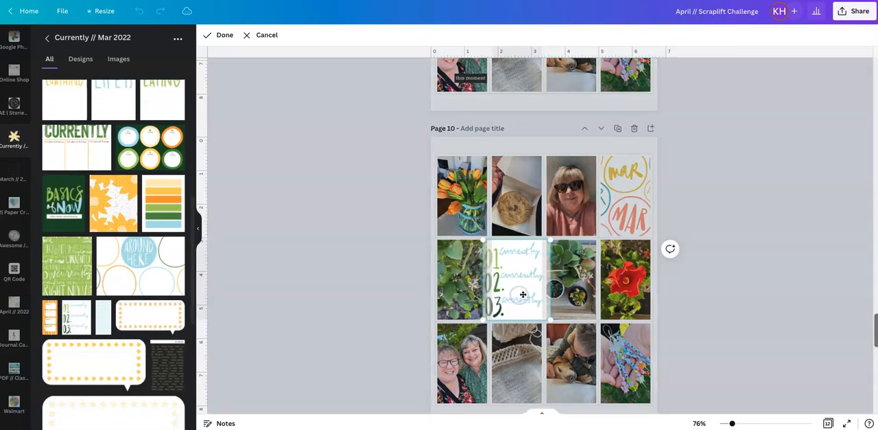
{"action": "mouse_move", "coordinate": [516, 294]}
{"action": "left_mouse_down"}
{"action": "mouse_move", "coordinate": [493, 295]}
{"action": "mouse_move", "coordinate": [527, 294]}
{"action": "mouse_move", "coordinate": [516, 294]}
{"action": "left_mouse_up"}
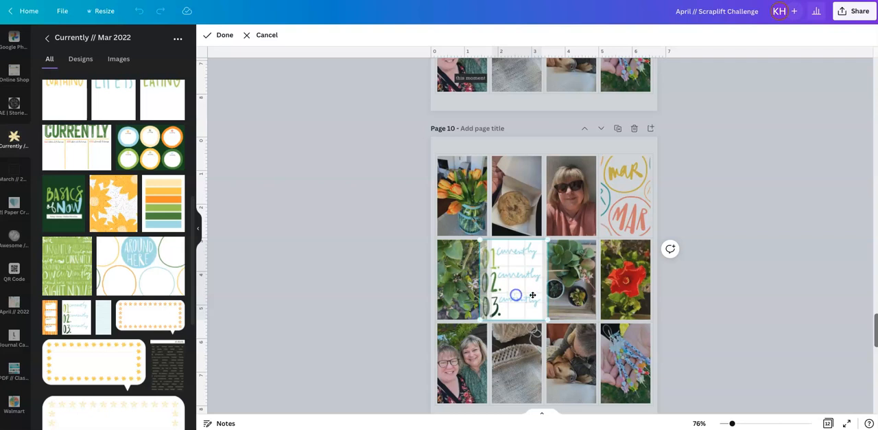
{"action": "left_click", "coordinate": [714, 309]}
{"action": "left_click", "coordinate": [714, 309]}
{"action": "left_click", "coordinate": [521, 289]}
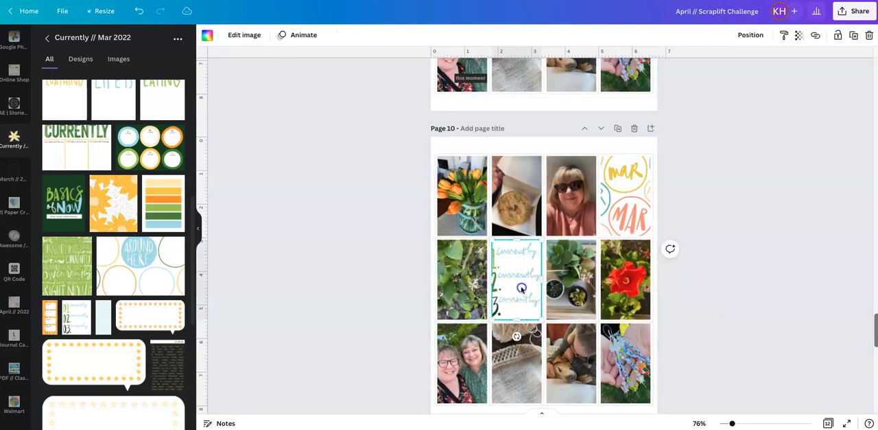
{"action": "double_click", "coordinate": [521, 288]}
{"action": "left_click_drag", "start_coordinate": [523, 288], "coordinate": [526, 288]}
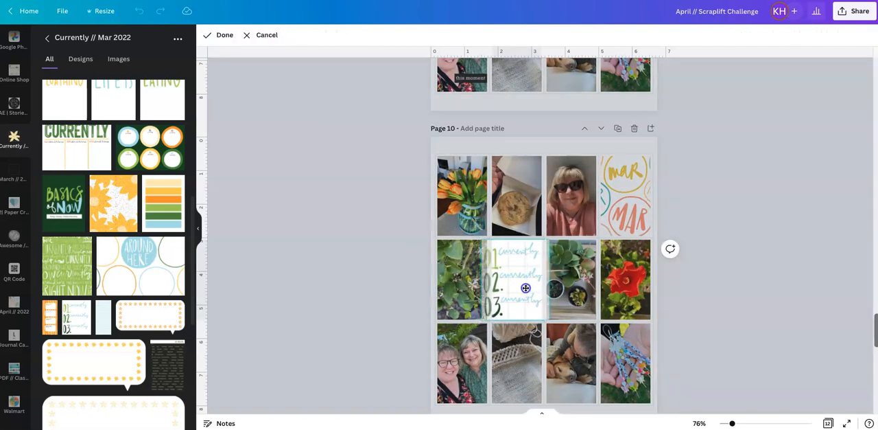
{"action": "left_click", "coordinate": [727, 323]}
- Add a text box over the "currently" card and set its font size to 10
{"action": "left_click_drag", "start_coordinate": [732, 423], "coordinate": [737, 423]}
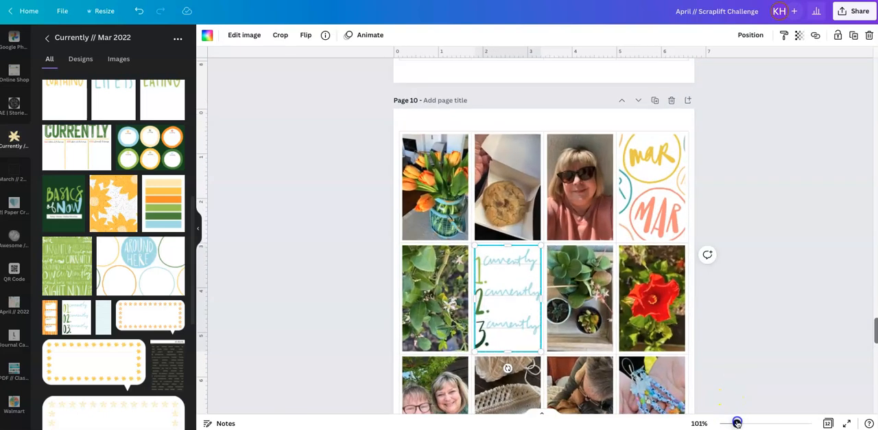
{"action": "left_click", "coordinate": [755, 284]}
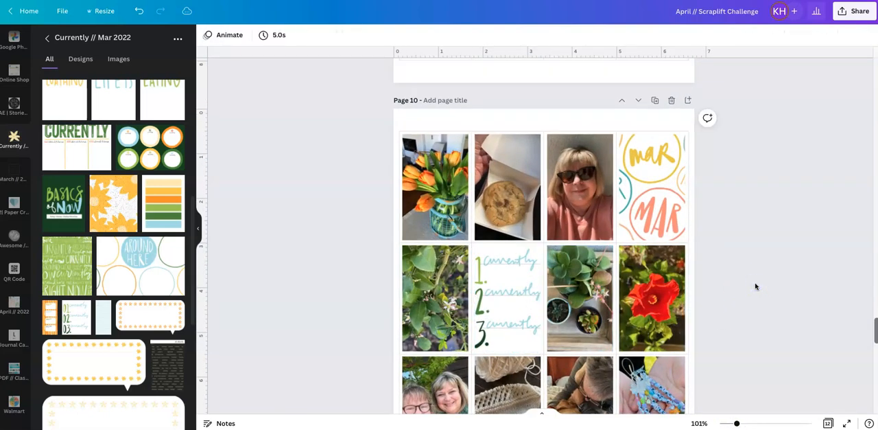
{"action": "scroll", "coordinate": [755, 286], "scroll_direction": "down", "scroll_amount": 3}
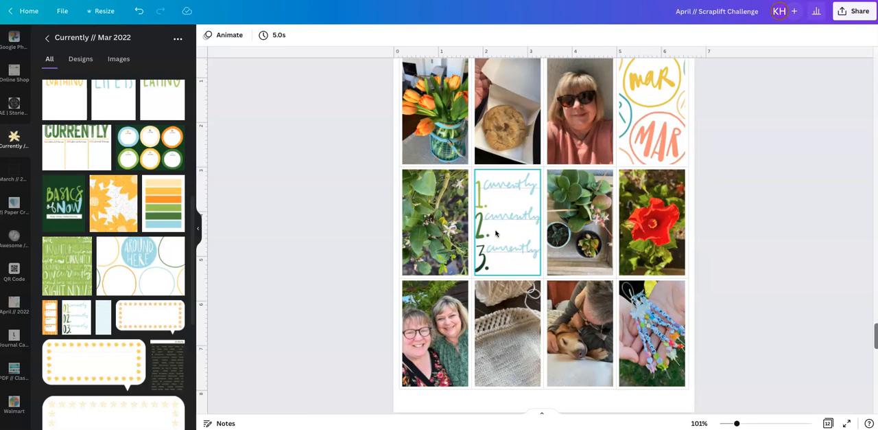
{"action": "key", "text": "t"}
{"action": "left_click_drag", "start_coordinate": [550, 251], "coordinate": [531, 220]}
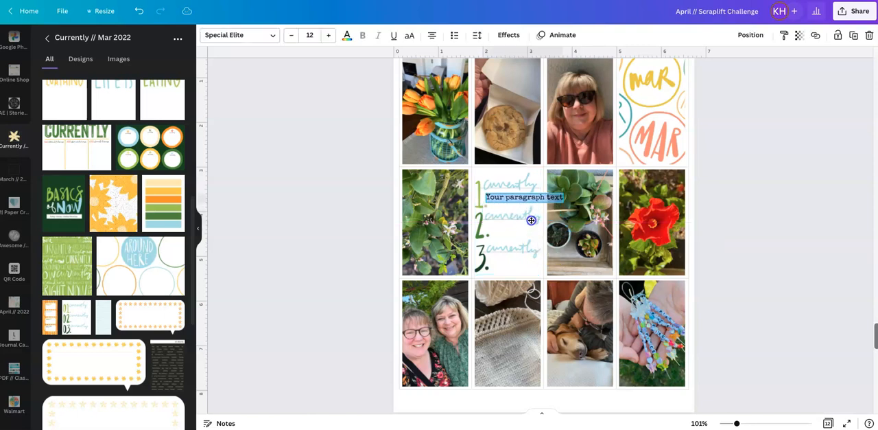
{"action": "left_click", "coordinate": [293, 37]}
{"action": "left_click", "coordinate": [293, 38]}
- Color the new text light blue using the "currently" card's photo colors
{"action": "left_click", "coordinate": [347, 35]}
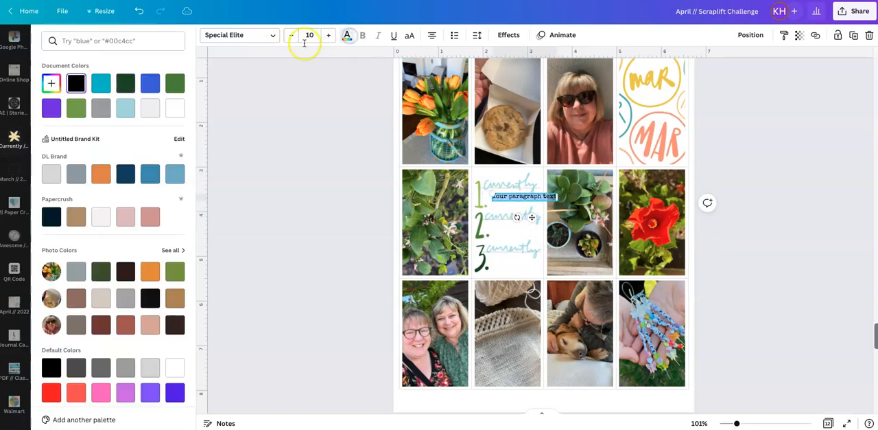
{"action": "left_click", "coordinate": [126, 107]}
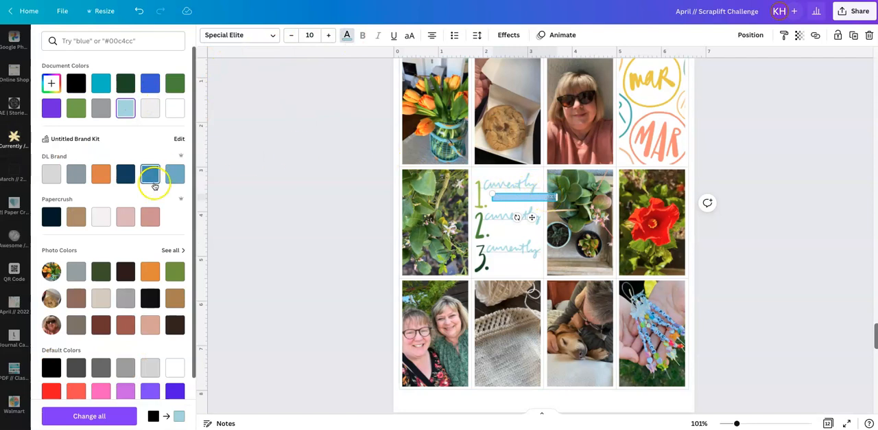
{"action": "left_click", "coordinate": [172, 250]}
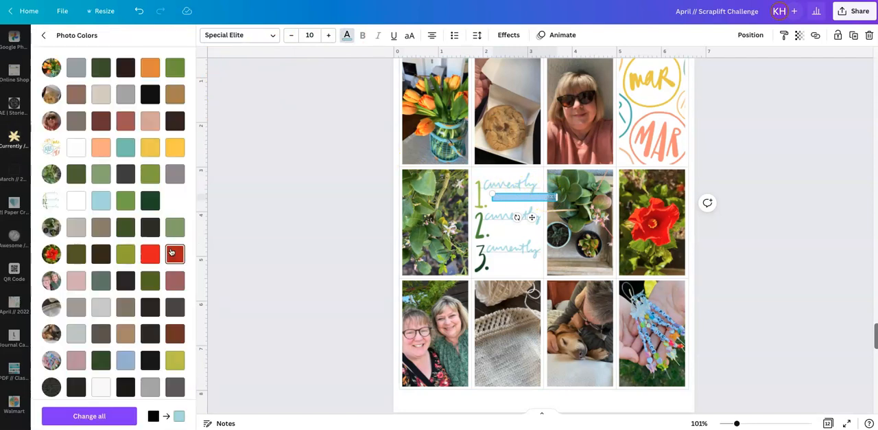
{"action": "left_click", "coordinate": [103, 200]}
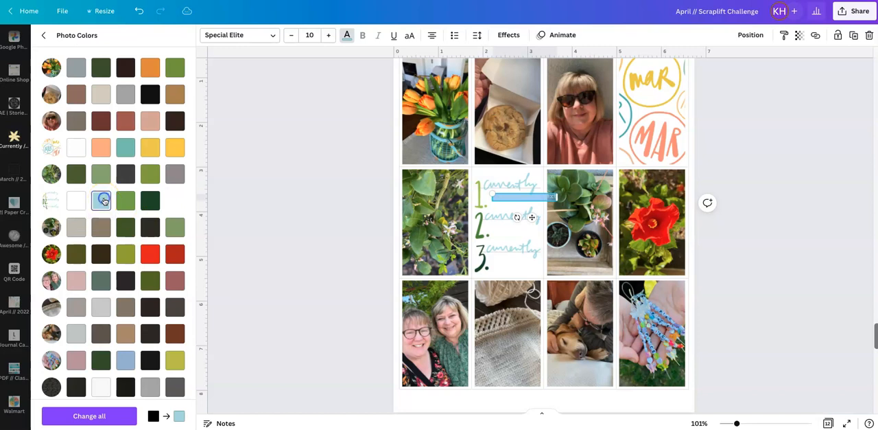
- Move the text box to the top of the "currently" card and enter "March 2022"
{"action": "left_click_drag", "start_coordinate": [532, 216], "coordinate": [514, 193]}
{"action": "left_click", "coordinate": [500, 170]}
{"action": "type", "text": "re"}
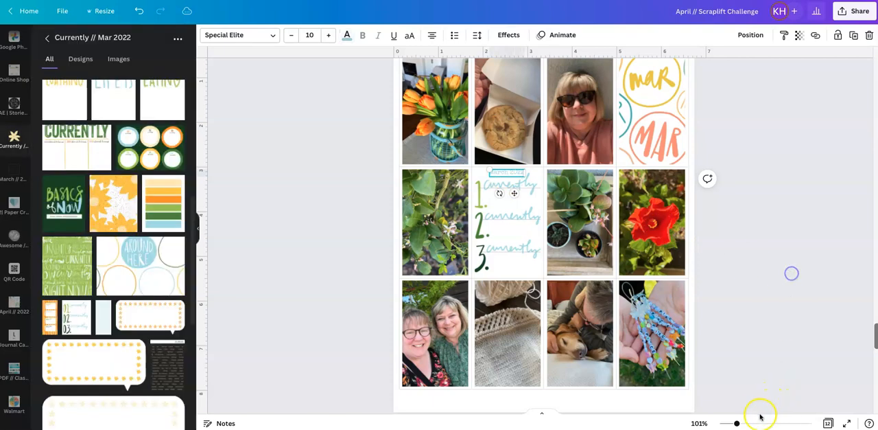
{"action": "left_click_drag", "start_coordinate": [738, 422], "coordinate": [745, 423]}
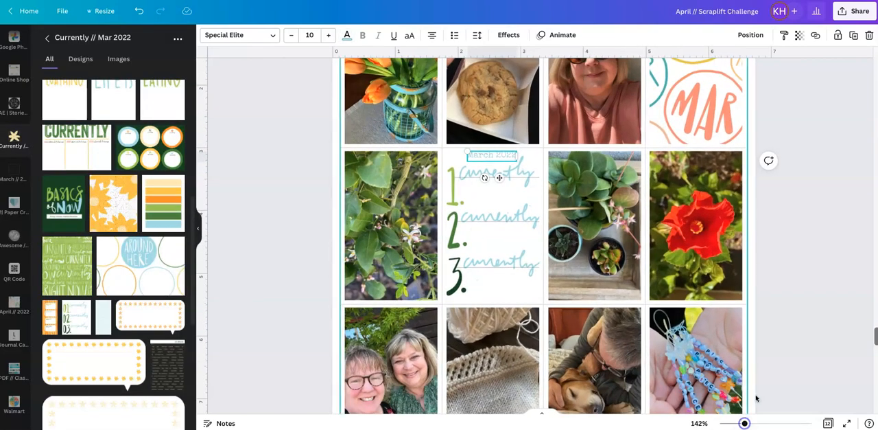
{"action": "left_click", "coordinate": [778, 296]}
- Copy the "March 2022" text below the first "currently" as a left-aligned "Text" placeholder widened to the line's length
{"action": "left_click", "coordinate": [503, 157]}
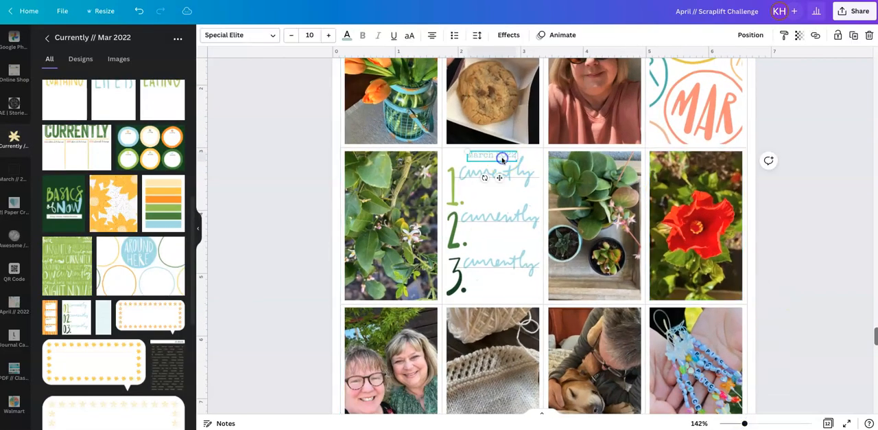
{"action": "left_click", "coordinate": [499, 193]}
{"action": "key", "text": "ctrl+v"}
{"action": "left_click_drag", "start_coordinate": [510, 192], "coordinate": [463, 188]}
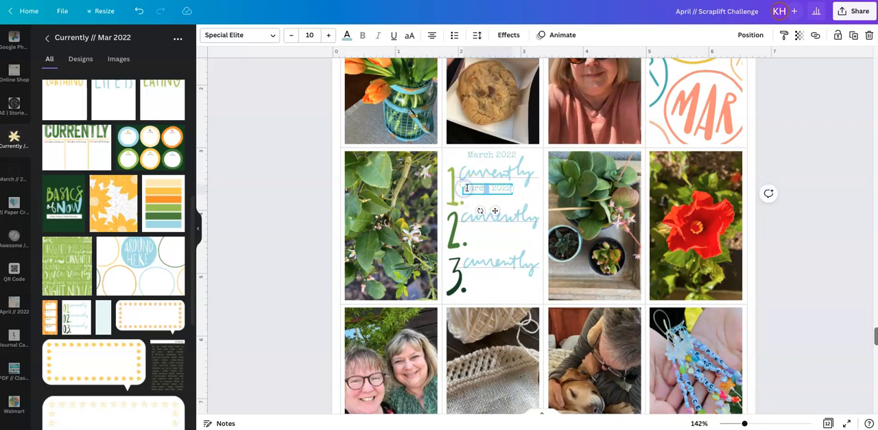
{"action": "key", "text": "BackSpace"}
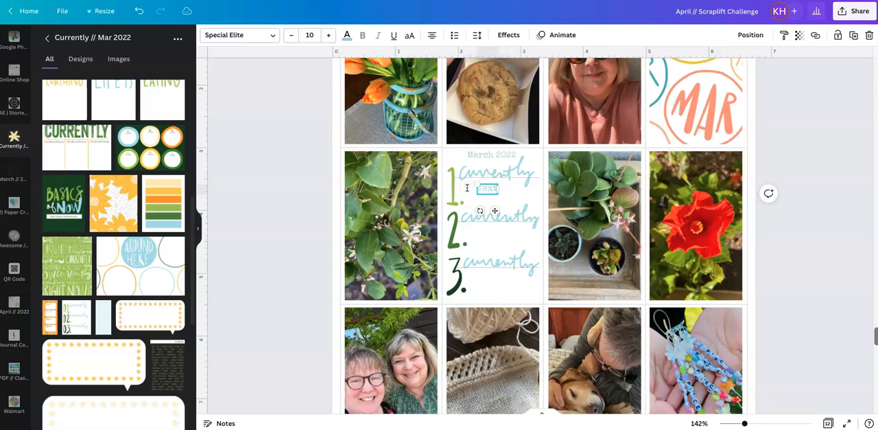
{"action": "left_click", "coordinate": [433, 40]}
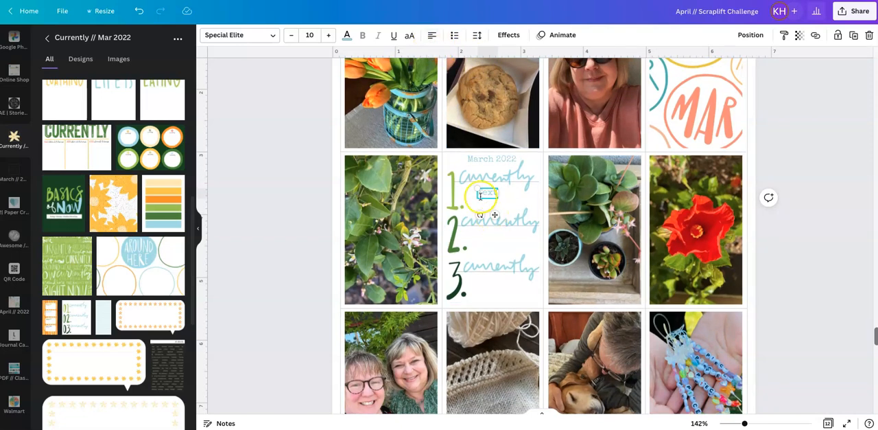
{"action": "left_click_drag", "start_coordinate": [488, 211], "coordinate": [534, 194]}
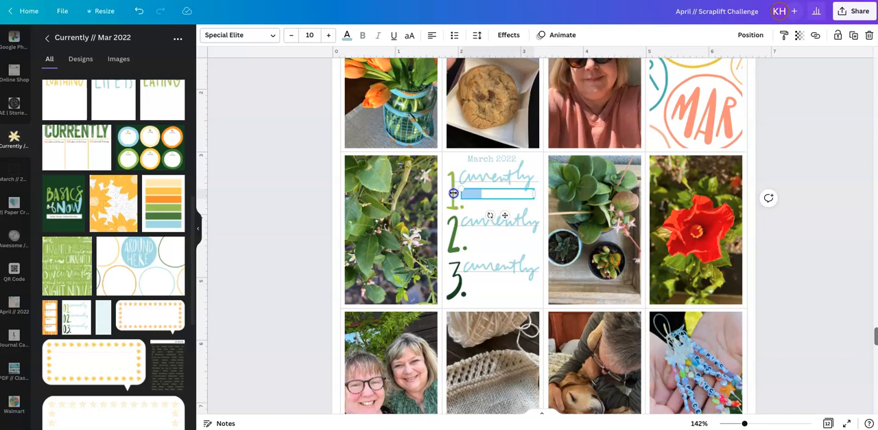
- Color the "Text" placeholder medium green using the "currently" card's photo colors
{"action": "left_click", "coordinate": [348, 35]}
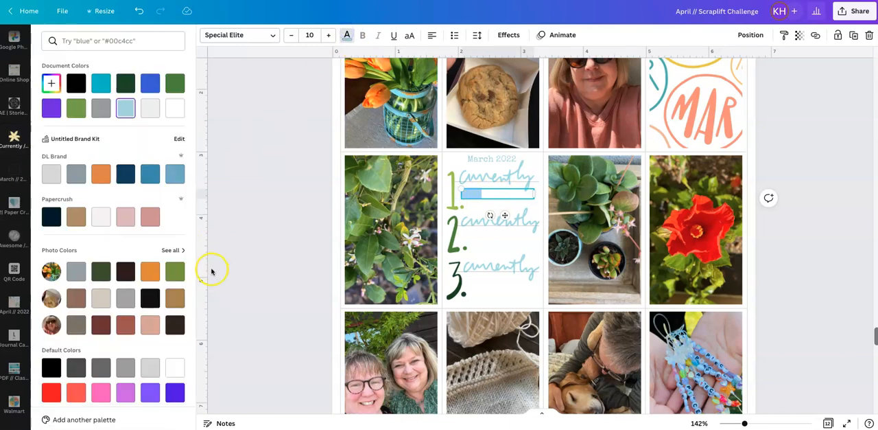
{"action": "left_click", "coordinate": [172, 251]}
{"action": "left_click", "coordinate": [126, 202]}
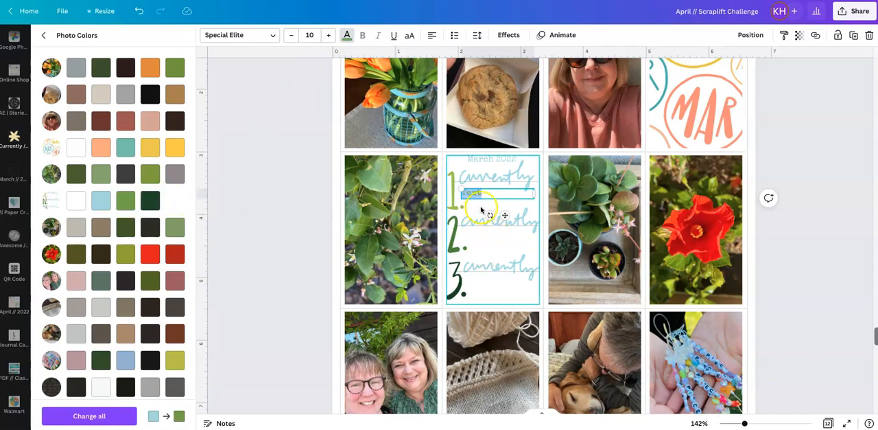
{"action": "left_click", "coordinate": [520, 241]}
{"action": "left_click", "coordinate": [484, 193]}
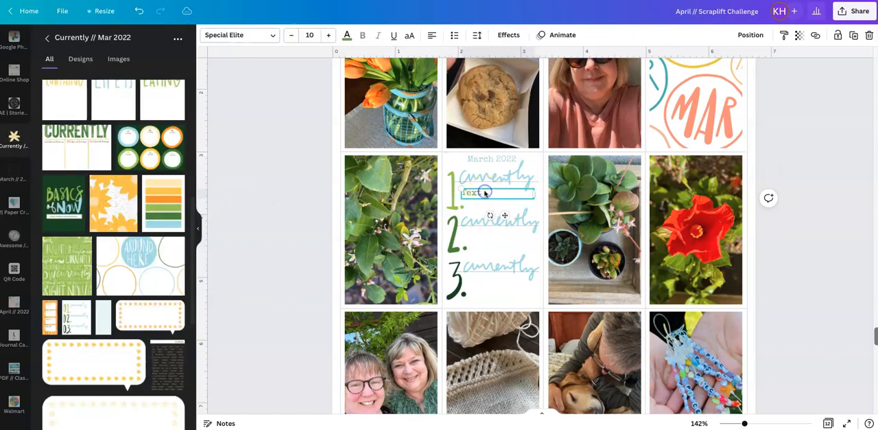
- Duplicate the "Text" placeholder and position the copy below the second "currently" on the card
{"action": "left_click", "coordinate": [495, 240]}
{"action": "key", "text": "ctrl+v"}
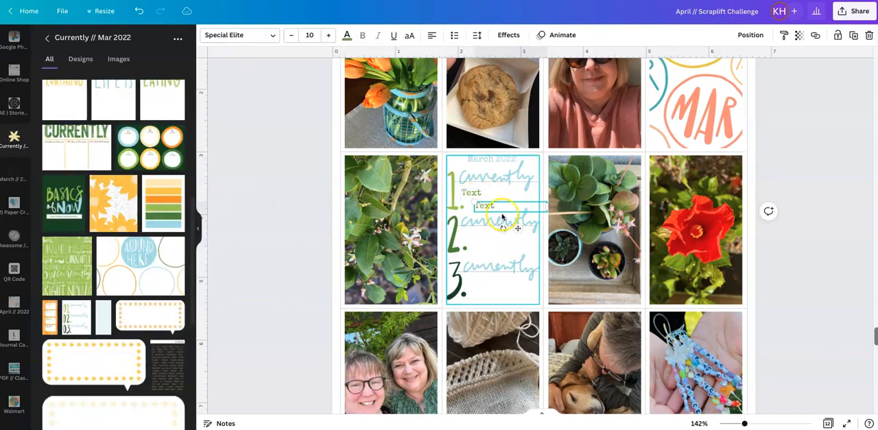
{"action": "left_click_drag", "start_coordinate": [515, 229], "coordinate": [465, 231]}
- Color the second "Text" placeholder with the green sampled from the card's number 2
{"action": "left_click", "coordinate": [492, 234]}
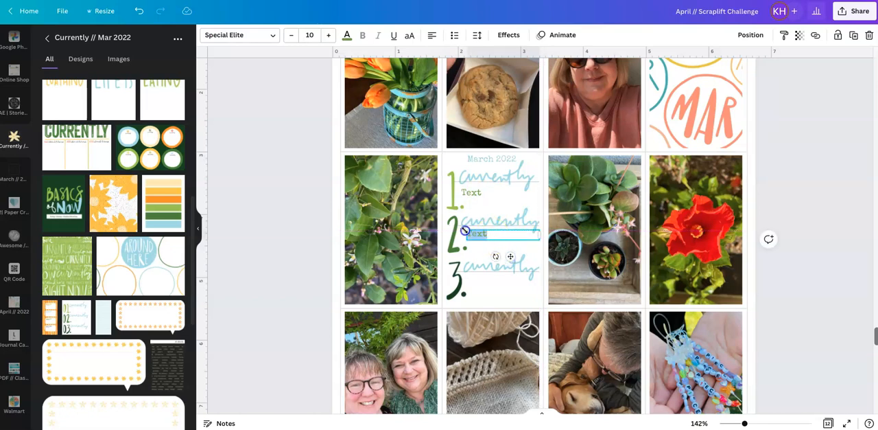
{"action": "left_click", "coordinate": [347, 35]}
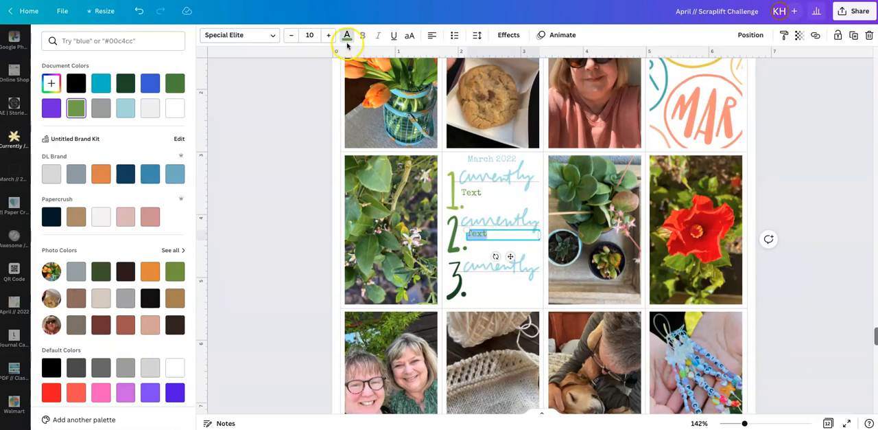
{"action": "left_click", "coordinate": [54, 83]}
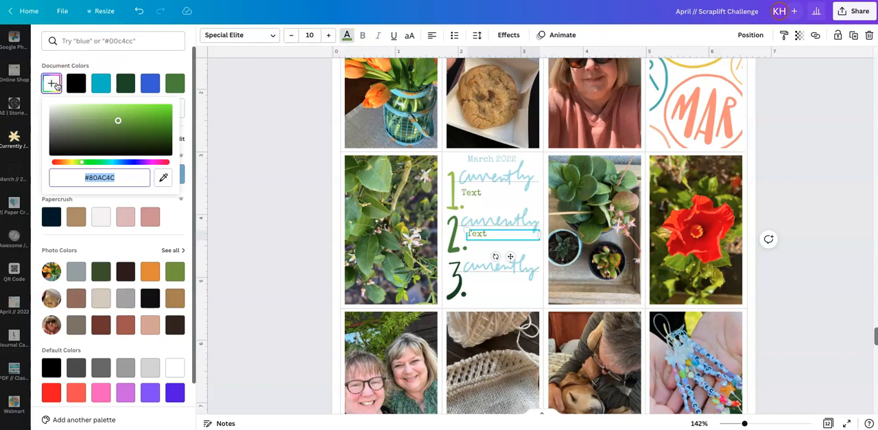
{"action": "left_click", "coordinate": [165, 178]}
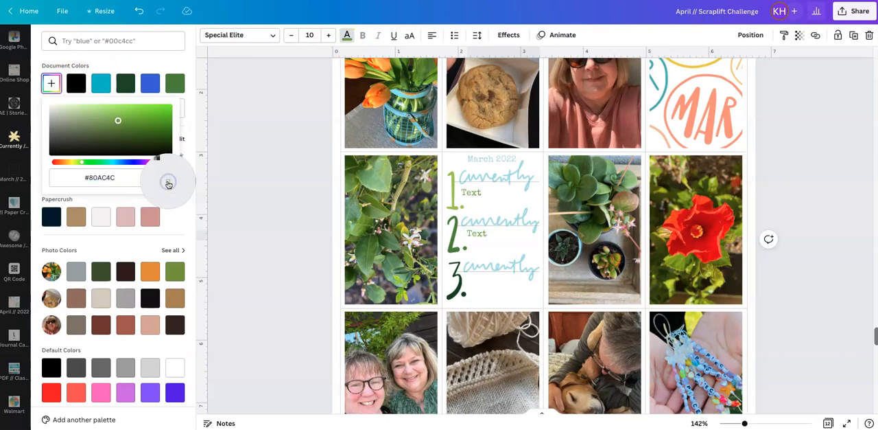
{"action": "left_click", "coordinate": [457, 230]}
{"action": "left_click", "coordinate": [493, 250]}
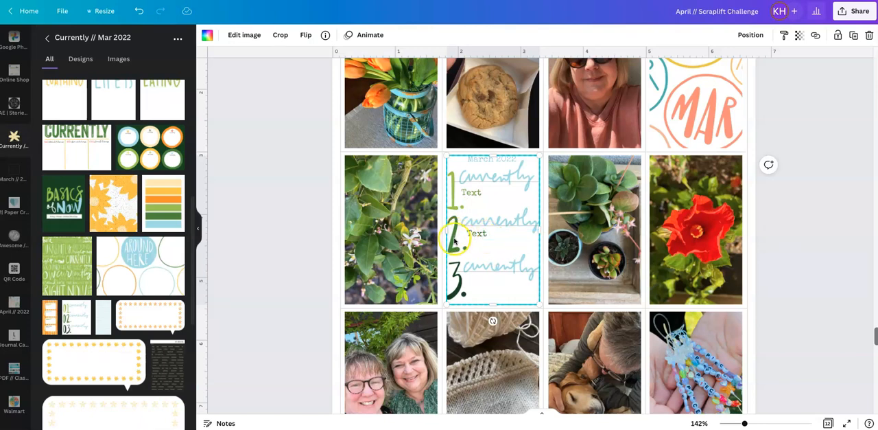
{"action": "left_click", "coordinate": [842, 233]}
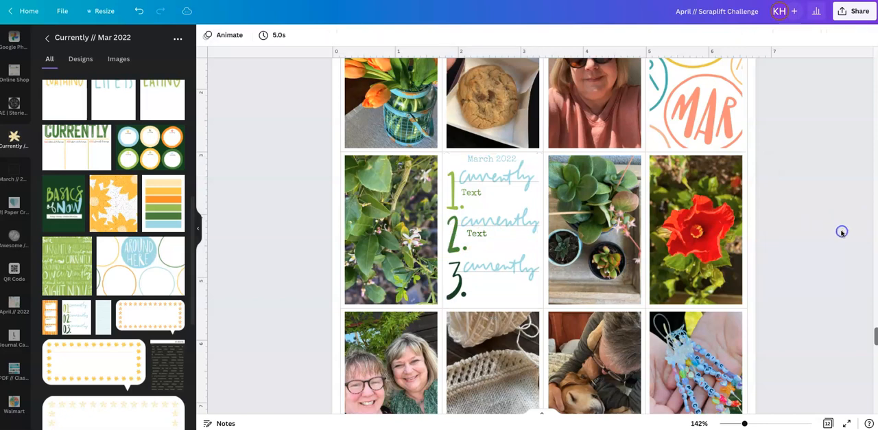
- Align the first "Text" placeholder horizontally with the one below the second "currently"
{"action": "left_click", "coordinate": [483, 194]}
{"action": "left_click_drag", "start_coordinate": [488, 195], "coordinate": [489, 194]}
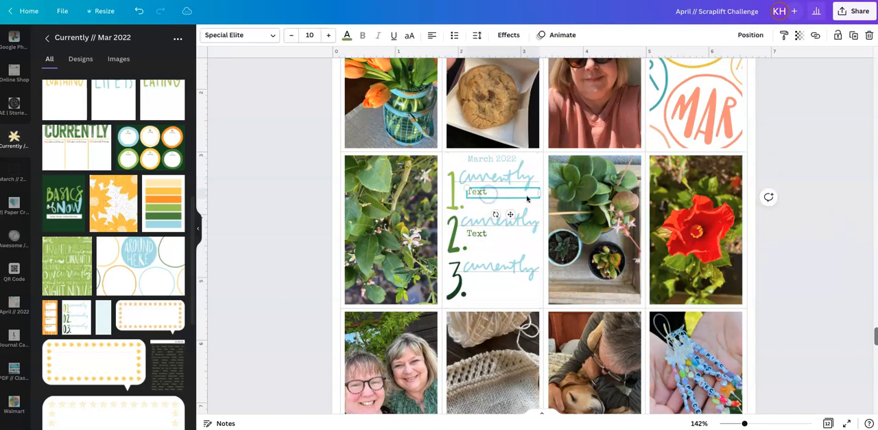
{"action": "left_click", "coordinate": [822, 248]}
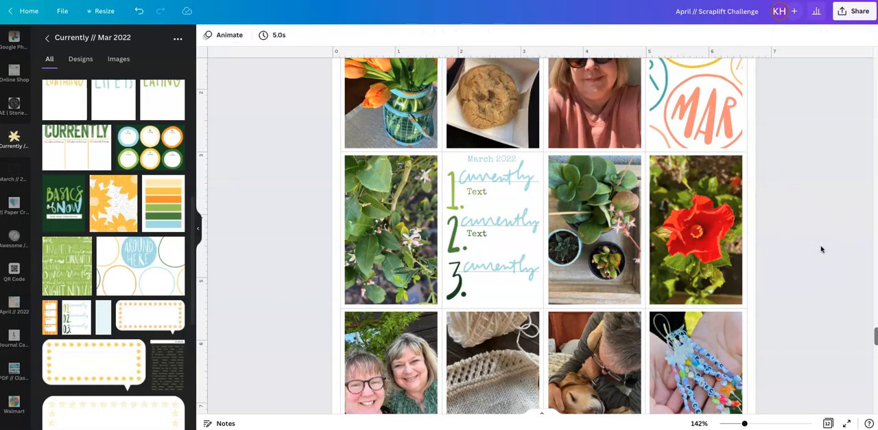
{"action": "scroll", "coordinate": [821, 249], "scroll_direction": "up", "scroll_amount": 1}
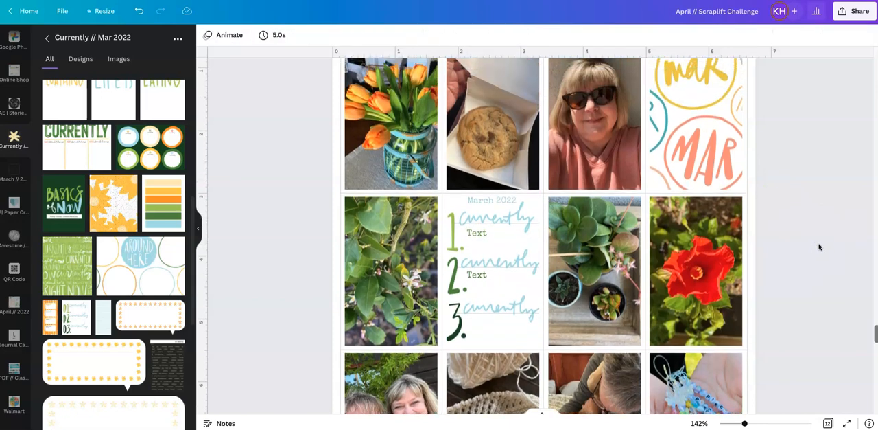
- Select all the photos, cards and text on page 10 and lock them in place
{"action": "left_click_drag", "start_coordinate": [745, 424], "coordinate": [733, 423]}
{"action": "left_click_drag", "start_coordinate": [351, 114], "coordinate": [693, 397]}
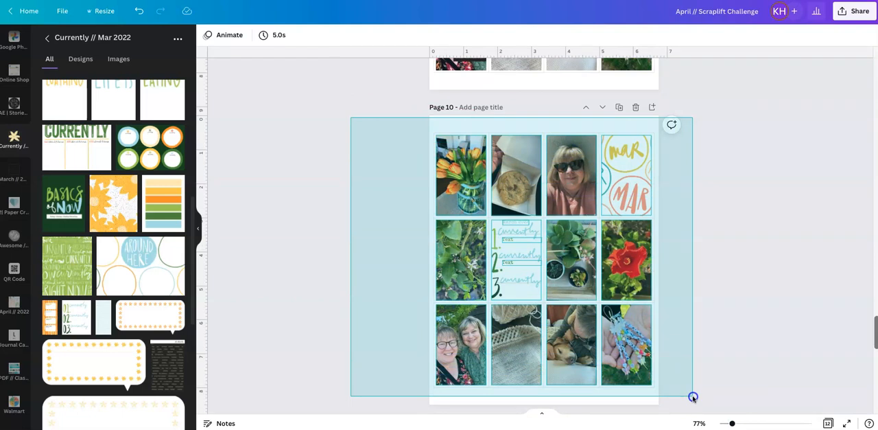
{"action": "left_click_drag", "start_coordinate": [693, 397], "coordinate": [694, 397]}
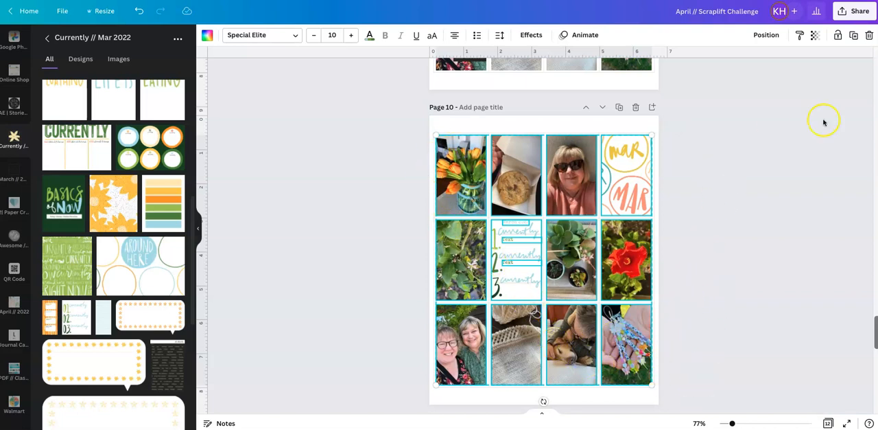
{"action": "left_click", "coordinate": [838, 35]}
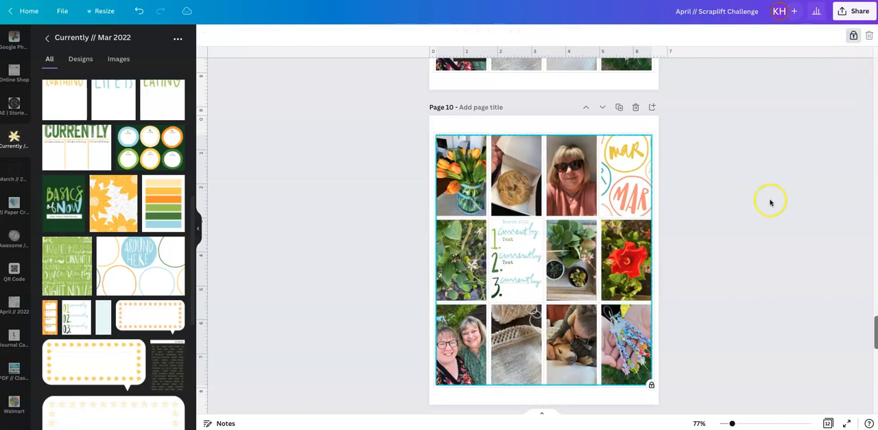
{"action": "left_click", "coordinate": [762, 219]}
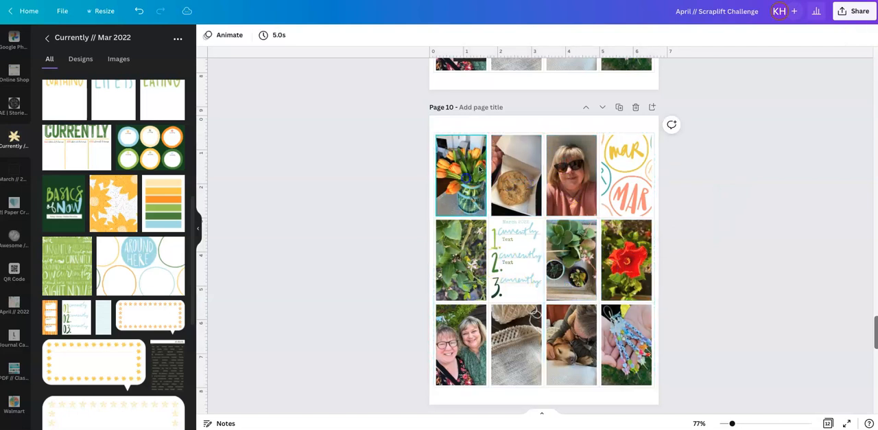
- Unlock the "MAR" card on page 10 and lock it again
{"action": "left_click", "coordinate": [612, 316]}
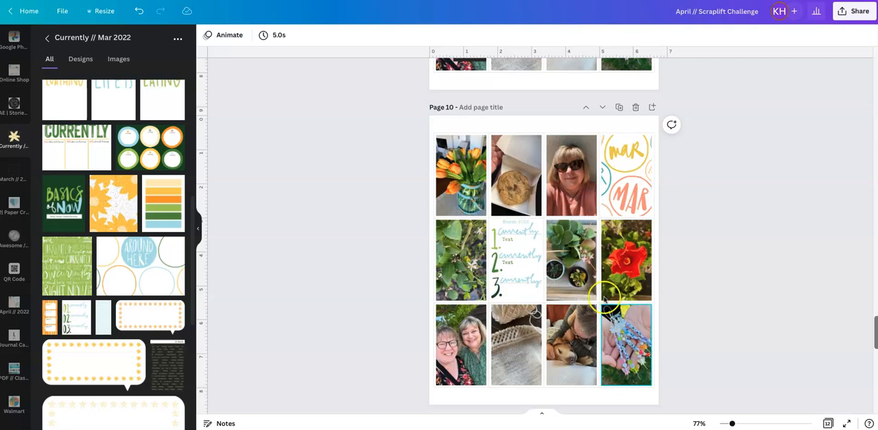
{"action": "left_click", "coordinate": [649, 257]}
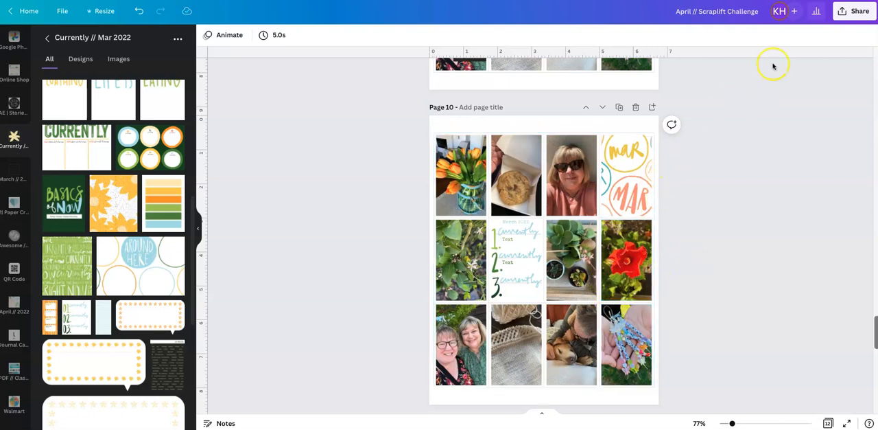
{"action": "left_click", "coordinate": [647, 198]}
{"action": "left_click", "coordinate": [855, 37]}
{"action": "left_click", "coordinate": [835, 158]}
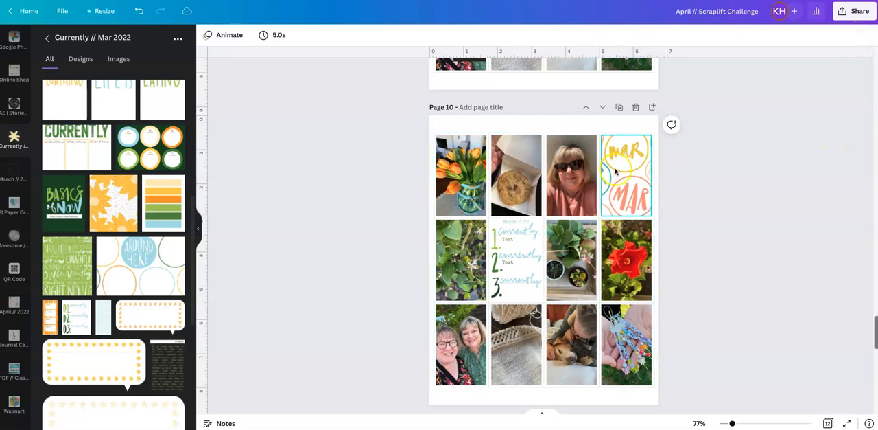
{"action": "left_click", "coordinate": [654, 177]}
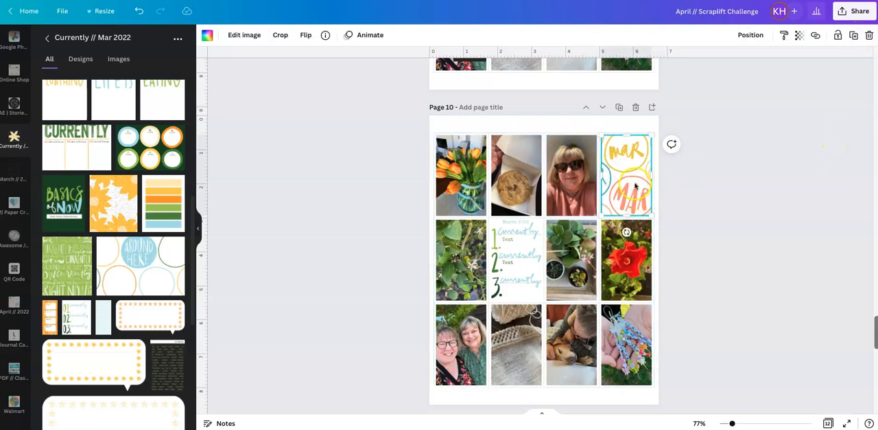
{"action": "left_click", "coordinate": [838, 35]}
{"action": "left_click", "coordinate": [826, 157]}
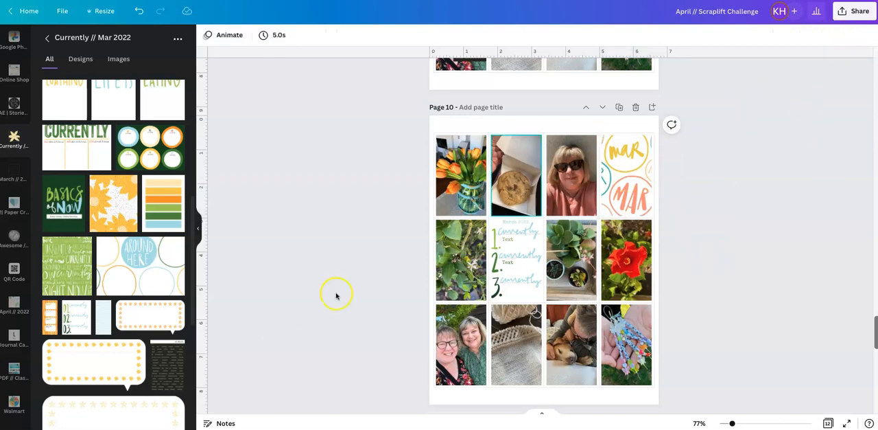
{"action": "left_click", "coordinate": [171, 373]}
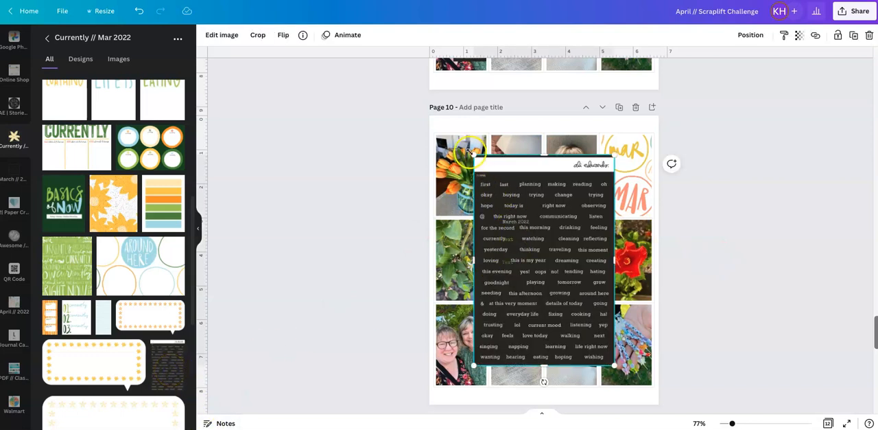
{"action": "left_click_drag", "start_coordinate": [469, 150], "coordinate": [394, 108]}
{"action": "left_click_drag", "start_coordinate": [562, 211], "coordinate": [592, 234]}
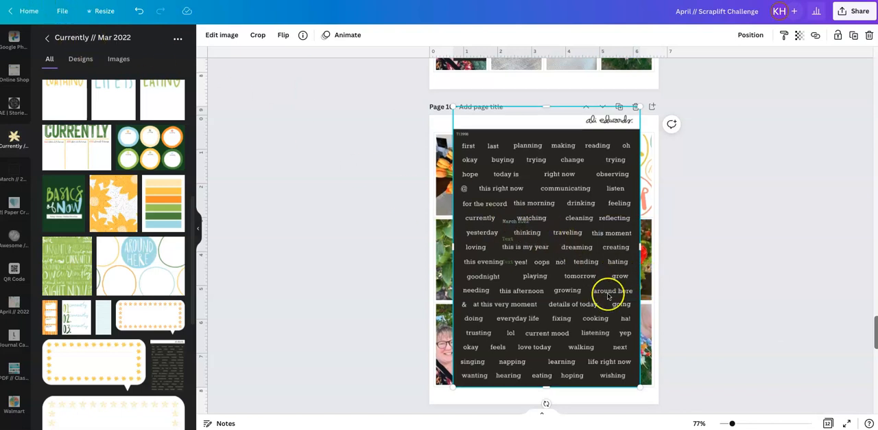
{"action": "scroll", "coordinate": [609, 293], "scroll_direction": "up", "scroll_amount": 1}
{"action": "scroll", "coordinate": [606, 295], "scroll_direction": "down", "scroll_amount": 2}
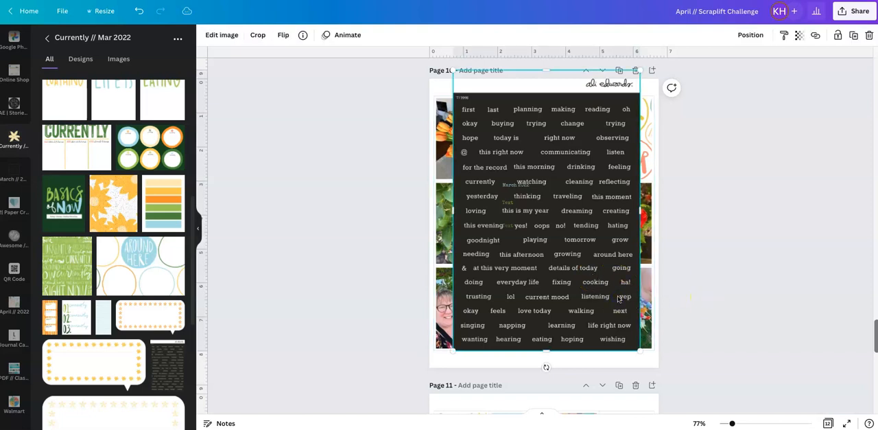
{"action": "key", "text": "Delete"}
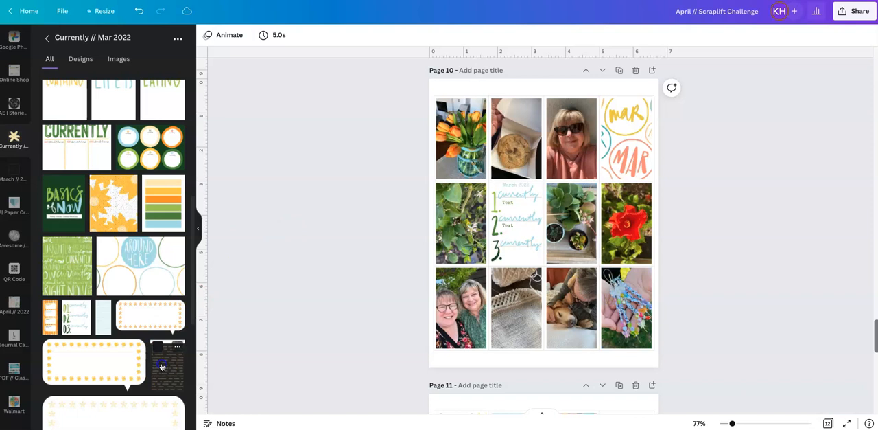
- Add the black word label sheet to page 10 and crop it down to the word "making"
{"action": "left_click", "coordinate": [162, 366]}
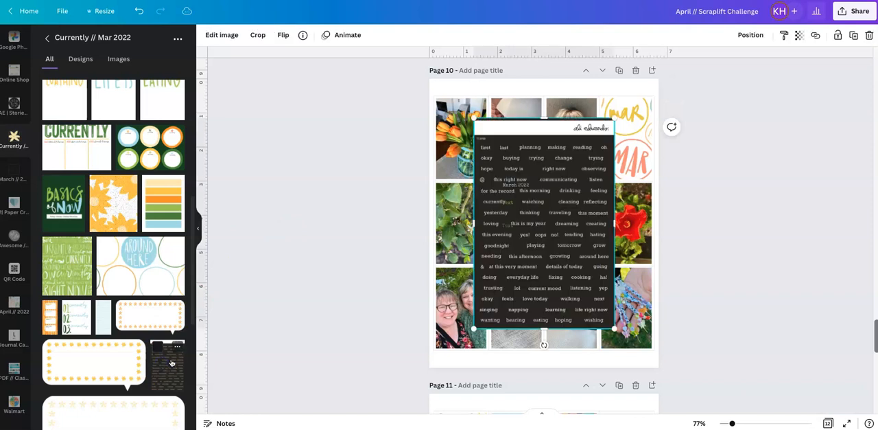
{"action": "left_click", "coordinate": [592, 214]}
{"action": "left_click", "coordinate": [259, 43]}
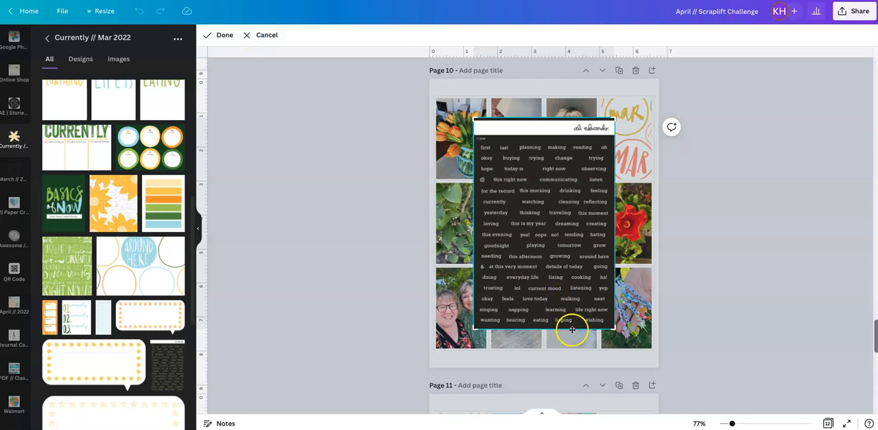
{"action": "left_click_drag", "start_coordinate": [572, 329], "coordinate": [599, 155]}
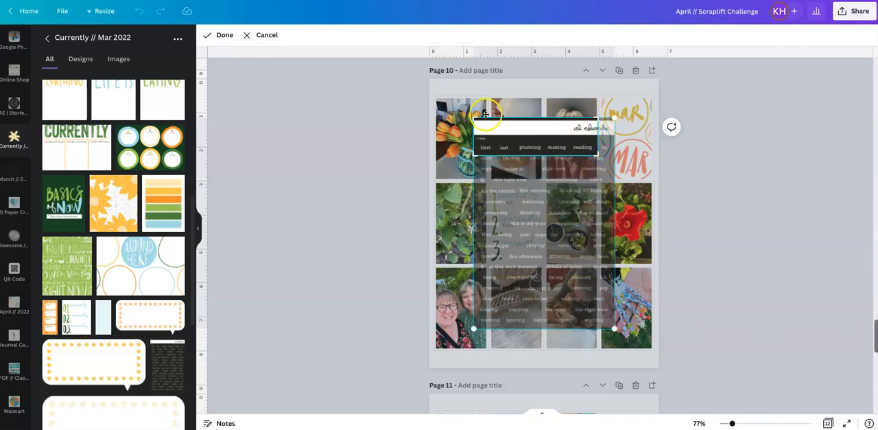
{"action": "mouse_move", "coordinate": [473, 118]}
{"action": "left_mouse_down"}
{"action": "mouse_move", "coordinate": [490, 132]}
{"action": "mouse_move", "coordinate": [544, 139]}
{"action": "left_mouse_up"}
{"action": "mouse_move", "coordinate": [599, 148]}
{"action": "left_mouse_down"}
{"action": "mouse_move", "coordinate": [570, 154]}
{"action": "mouse_move", "coordinate": [557, 142]}
{"action": "mouse_move", "coordinate": [557, 154]}
{"action": "mouse_move", "coordinate": [573, 152]}
{"action": "left_mouse_up"}
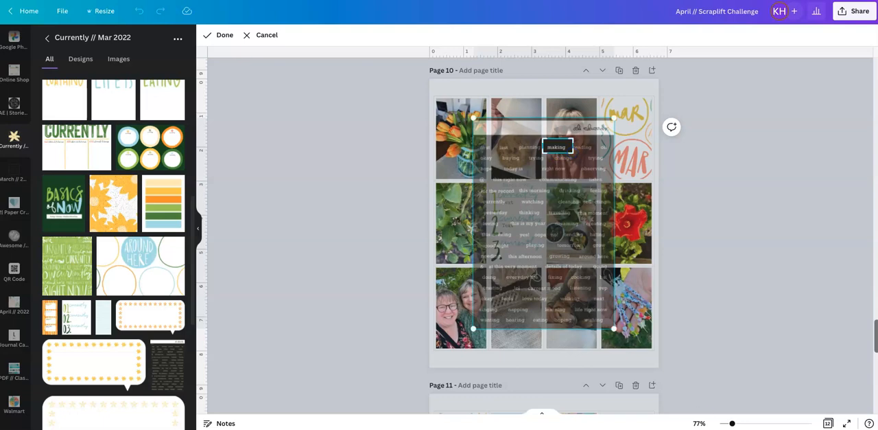
- Tighten the crop's edge beside the word "making" and apply the crop
{"action": "left_click_drag", "start_coordinate": [733, 422], "coordinate": [748, 423]}
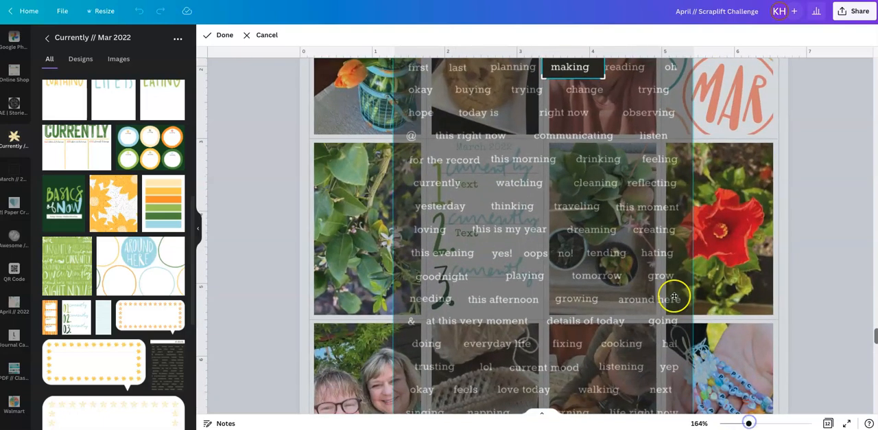
{"action": "scroll", "coordinate": [641, 267], "scroll_direction": "up", "scroll_amount": 3}
{"action": "left_click_drag", "start_coordinate": [603, 227], "coordinate": [598, 235]}
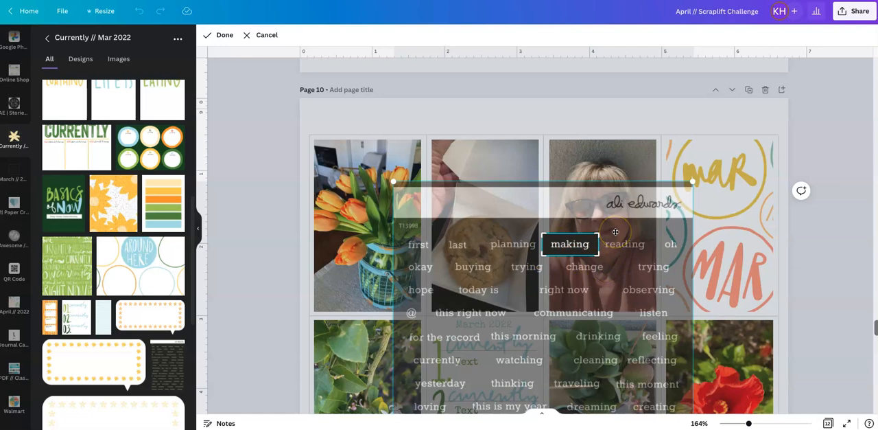
{"action": "left_click", "coordinate": [225, 34]}
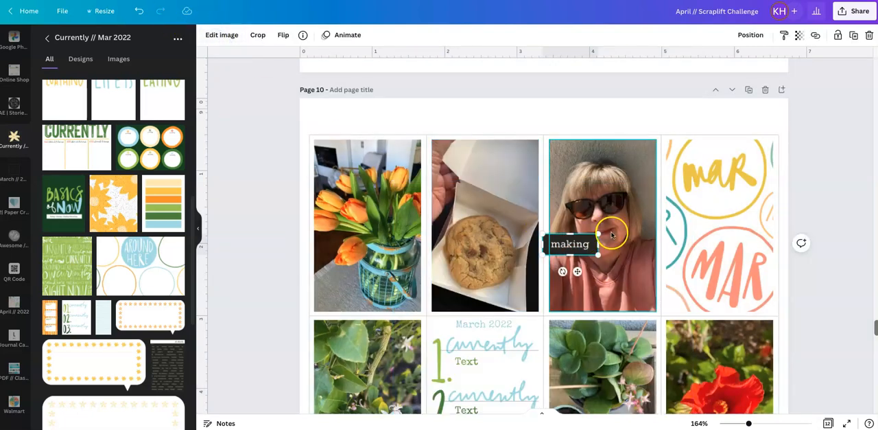
- Move the "making" label onto the beaded craft photo in the bottom row, flush with its left edge
{"action": "scroll", "coordinate": [539, 197], "scroll_direction": "down", "scroll_amount": 1}
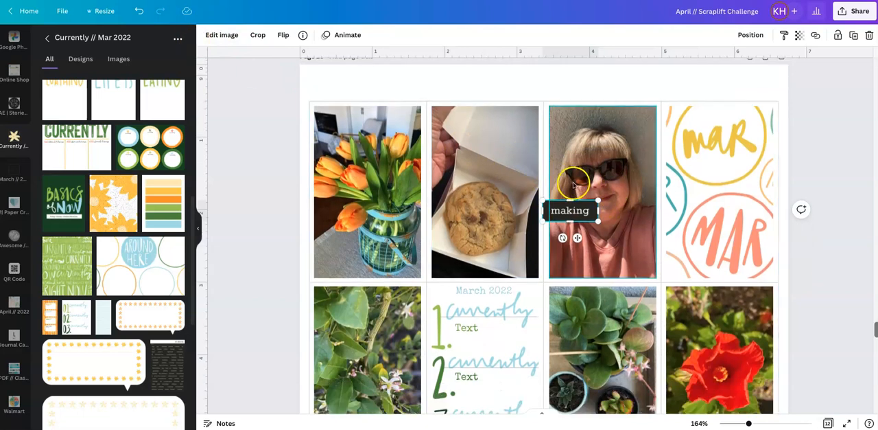
{"action": "left_click_drag", "start_coordinate": [569, 210], "coordinate": [706, 232]}
{"action": "scroll", "coordinate": [588, 258], "scroll_direction": "down", "scroll_amount": 4}
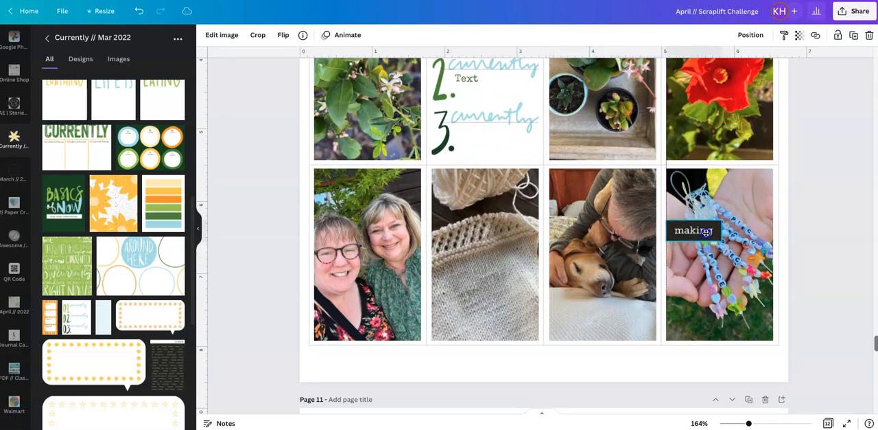
{"action": "left_click_drag", "start_coordinate": [706, 232], "coordinate": [707, 232]}
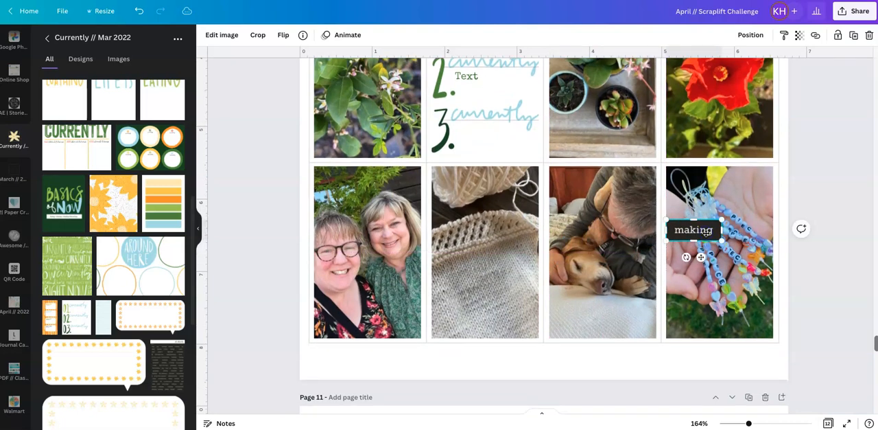
{"action": "left_click", "coordinate": [803, 181]}
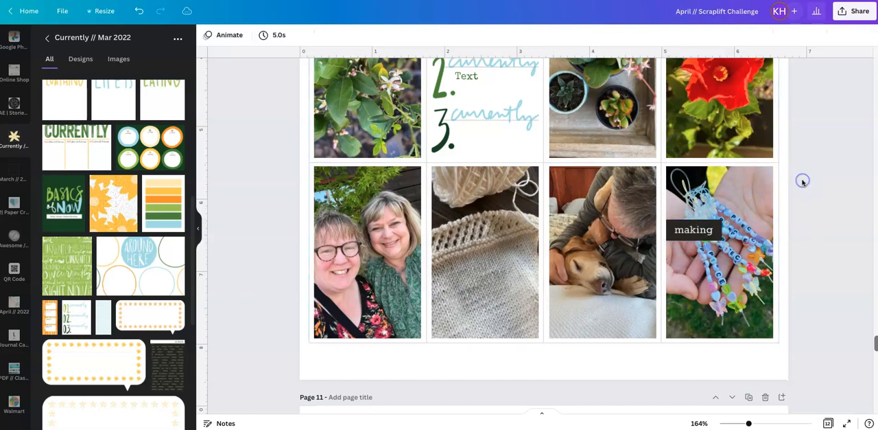
{"action": "left_click", "coordinate": [713, 228]}
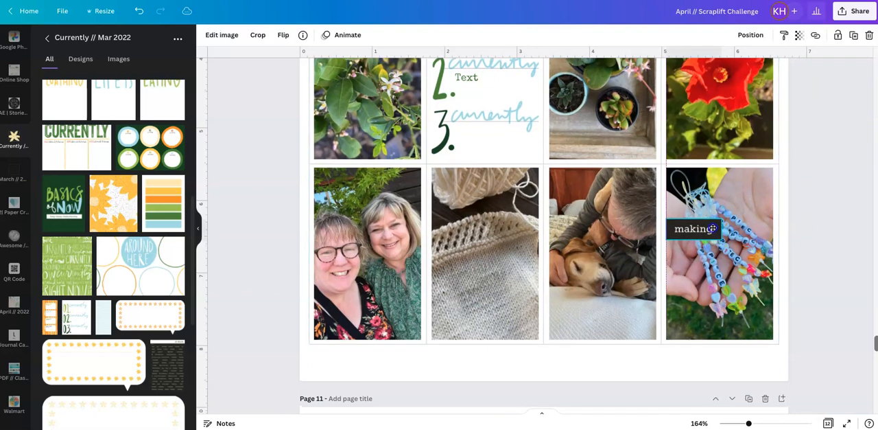
{"action": "left_click_drag", "start_coordinate": [713, 229], "coordinate": [713, 228]}
{"action": "scroll", "coordinate": [713, 229], "scroll_direction": "down", "scroll_amount": 1}
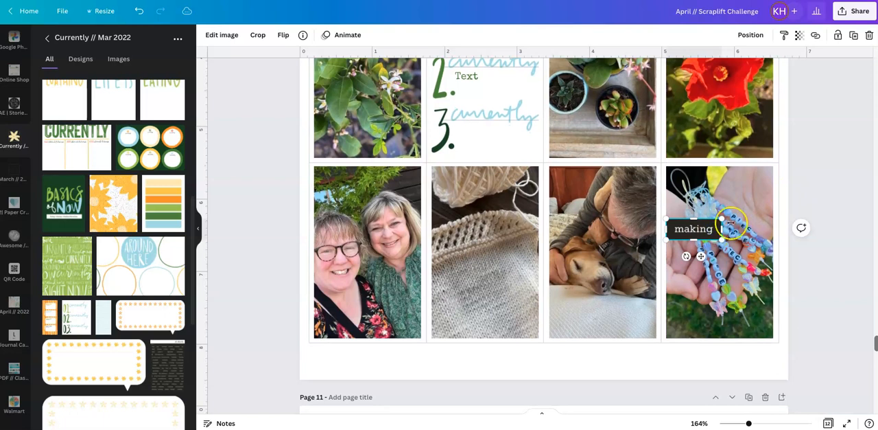
{"action": "left_click", "coordinate": [824, 185]}
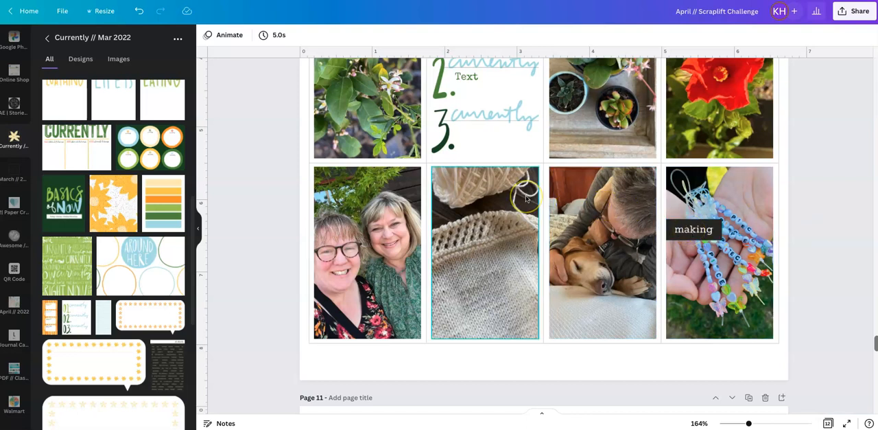
{"action": "left_click", "coordinate": [173, 365]}
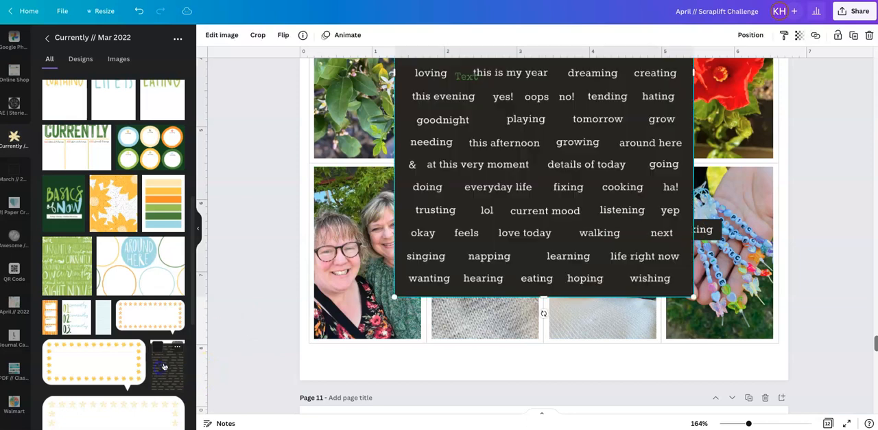
{"action": "scroll", "coordinate": [533, 225], "scroll_direction": "up", "scroll_amount": 3}
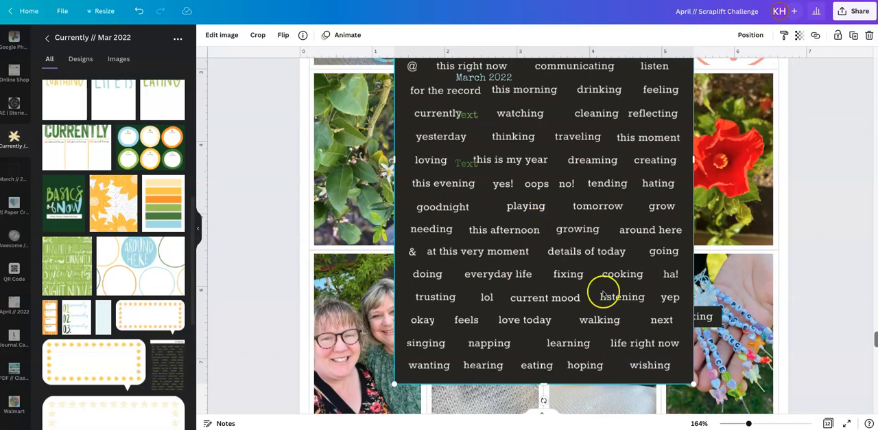
{"action": "left_click_drag", "start_coordinate": [747, 423], "coordinate": [743, 423]}
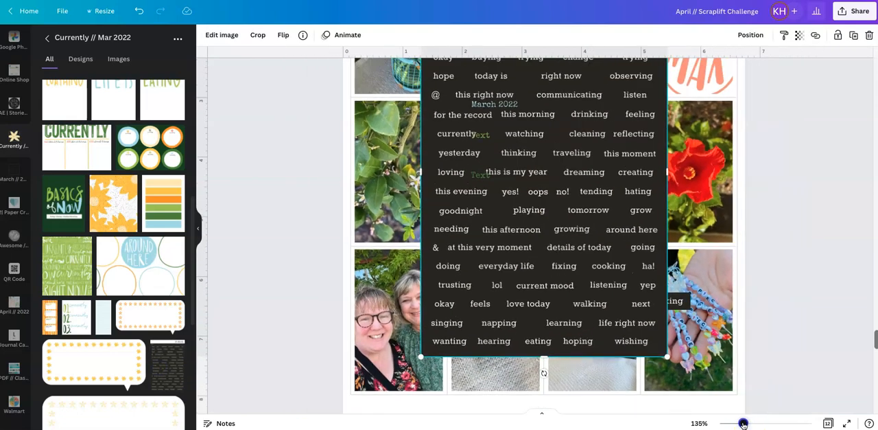
{"action": "key", "text": "Delete"}
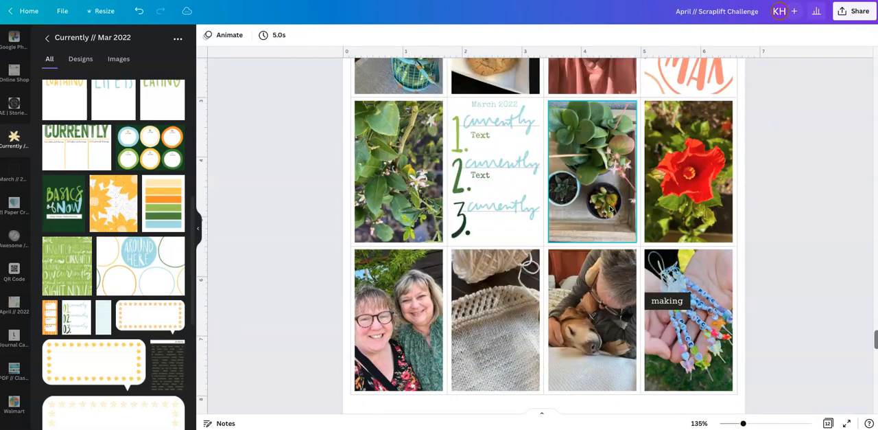
- Duplicate the "making" label and move the copy onto the photo of the two women, flush with its right edge
{"action": "left_click", "coordinate": [667, 303]}
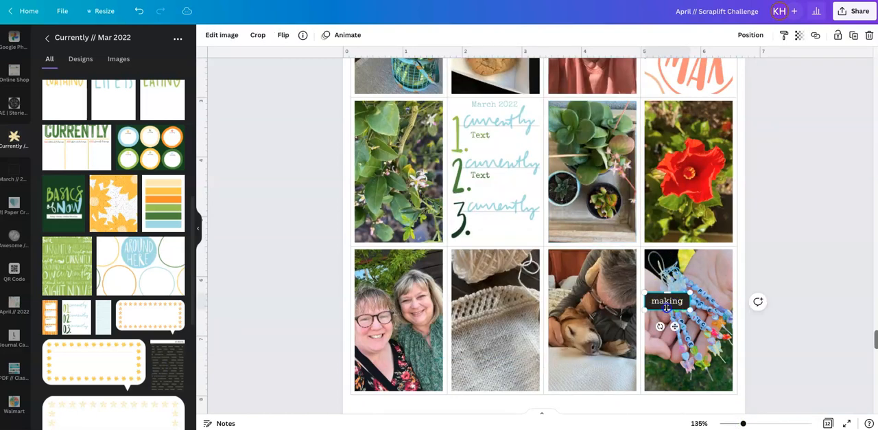
{"action": "left_click", "coordinate": [708, 281]}
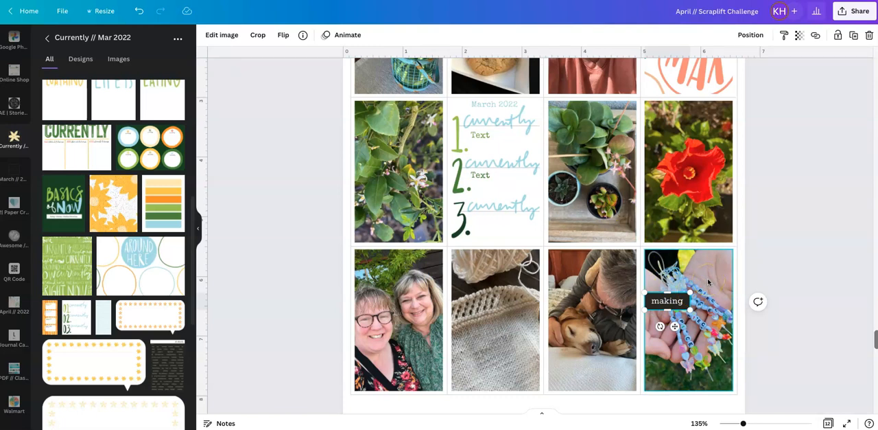
{"action": "key", "text": "ctrl+d"}
{"action": "left_click", "coordinate": [664, 311]}
{"action": "left_click_drag", "start_coordinate": [664, 310], "coordinate": [426, 355]}
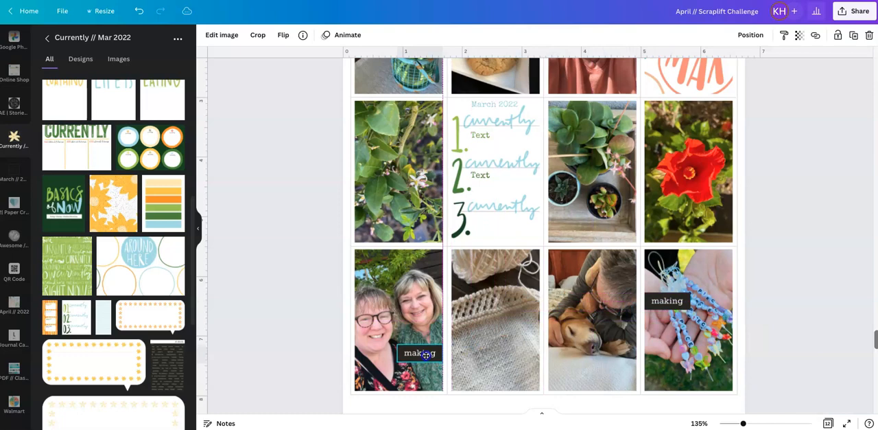
- Recrop the copied label to show "this right now", widening the crop to fit the phrase, and apply it
{"action": "double_click", "coordinate": [426, 355]}
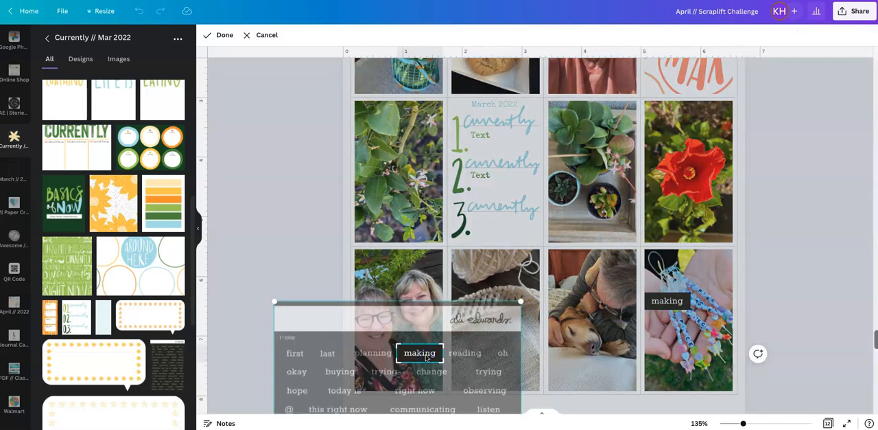
{"action": "scroll", "coordinate": [426, 355], "scroll_direction": "down", "scroll_amount": 5}
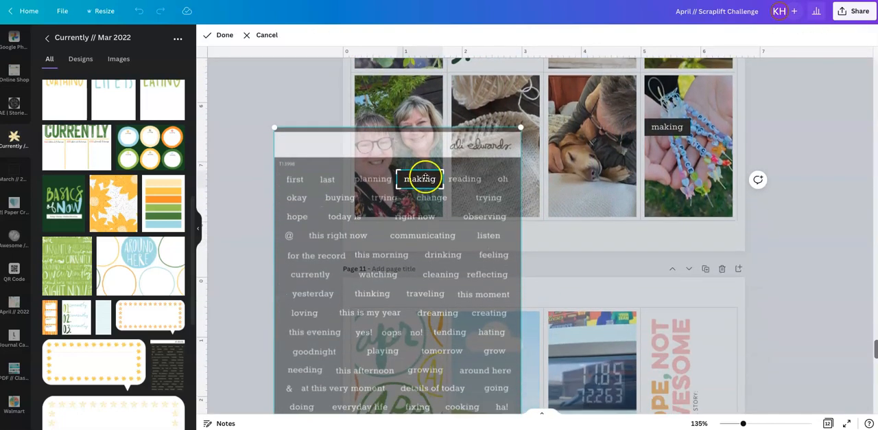
{"action": "left_click_drag", "start_coordinate": [432, 196], "coordinate": [475, 105]}
{"action": "left_click_drag", "start_coordinate": [499, 146], "coordinate": [529, 50]}
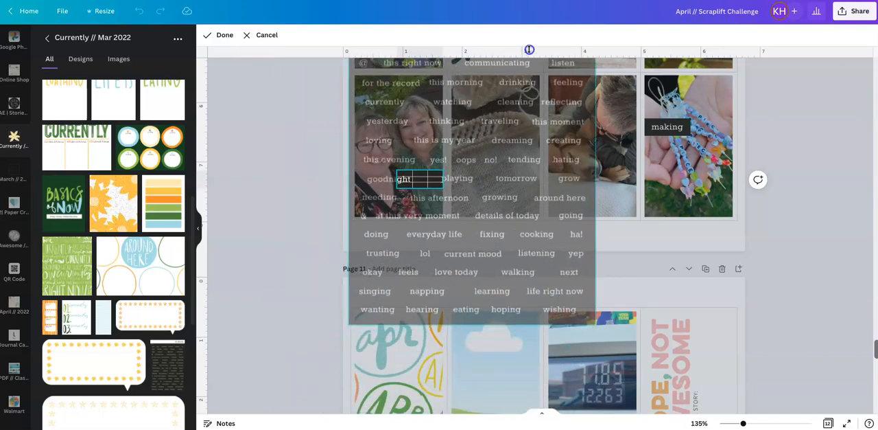
{"action": "left_click_drag", "start_coordinate": [515, 193], "coordinate": [509, 179]}
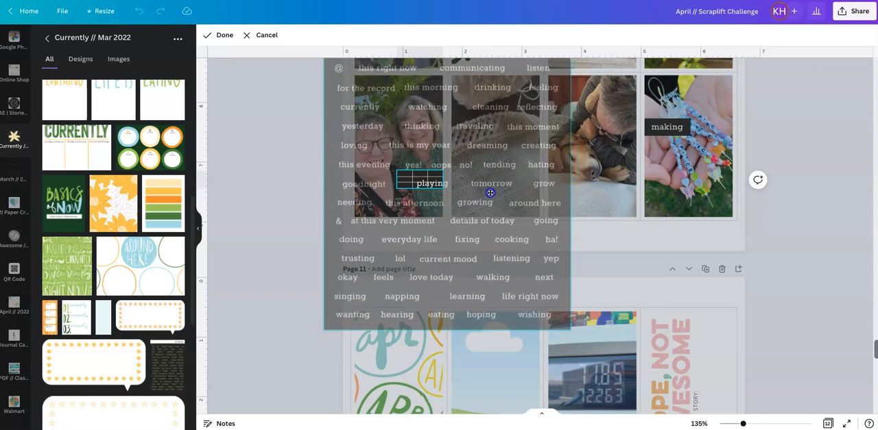
{"action": "left_click_drag", "start_coordinate": [495, 213], "coordinate": [513, 304]}
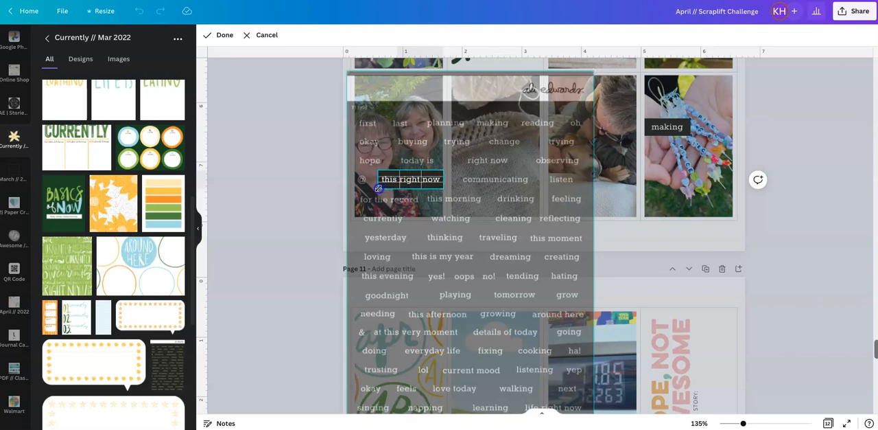
{"action": "left_click_drag", "start_coordinate": [377, 187], "coordinate": [377, 187]}
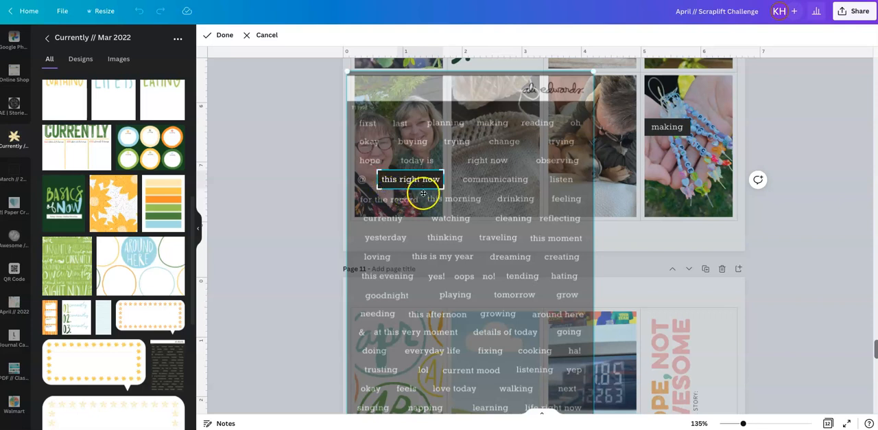
{"action": "left_click", "coordinate": [224, 34]}
{"action": "left_click", "coordinate": [776, 209]}
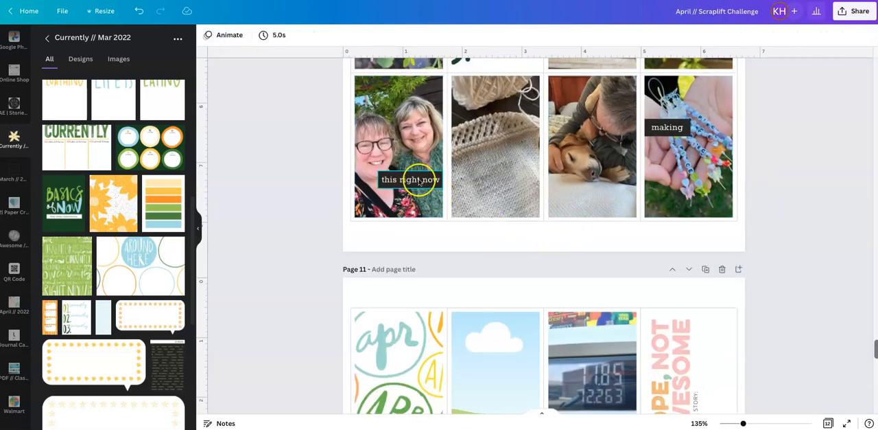
- Move the "this right now" label slightly lower on the photo of the two women, keeping it flush with the right edge
{"action": "left_click", "coordinate": [417, 179]}
{"action": "left_click_drag", "start_coordinate": [418, 180], "coordinate": [418, 188]}
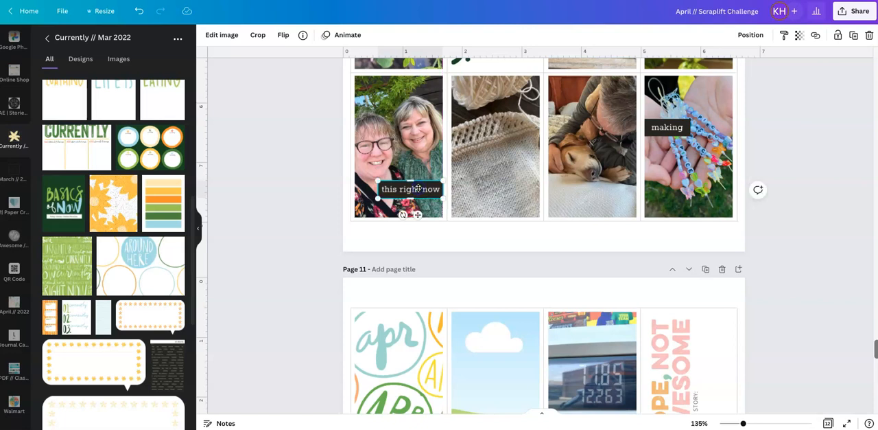
{"action": "left_click", "coordinate": [779, 144]}
- Duplicate the "making" label again and place the copy on the cookie photo above the cookie, flush with the left edge
{"action": "scroll", "coordinate": [779, 146], "scroll_direction": "up", "scroll_amount": 2}
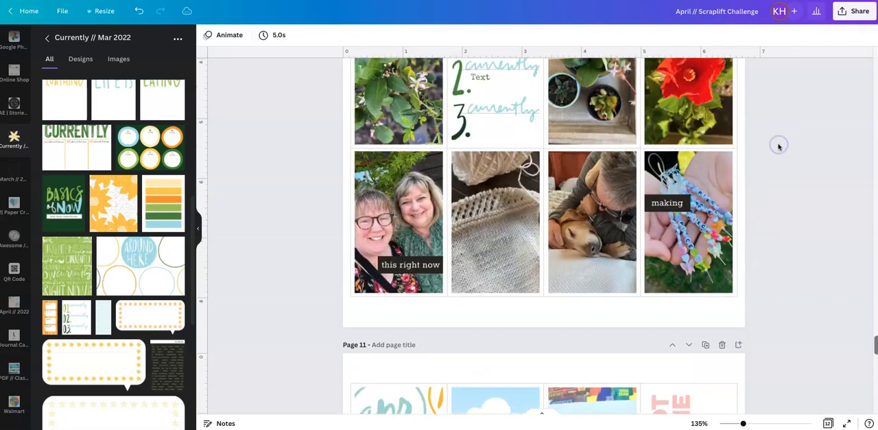
{"action": "scroll", "coordinate": [779, 147], "scroll_direction": "up", "scroll_amount": 3}
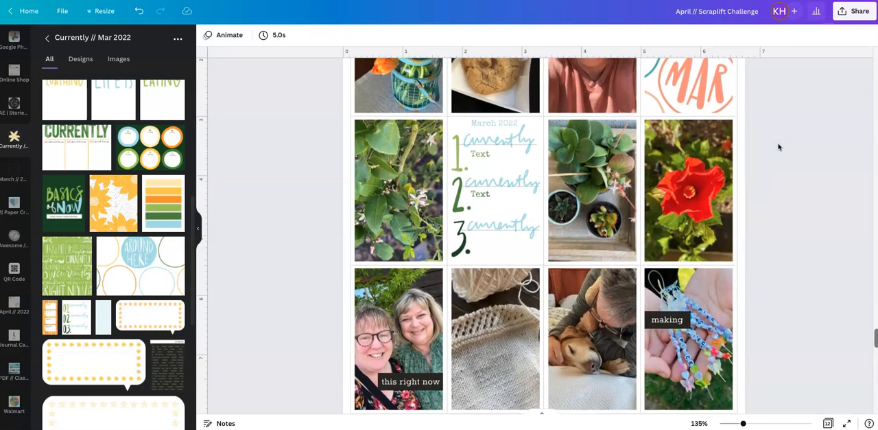
{"action": "scroll", "coordinate": [778, 147], "scroll_direction": "down", "scroll_amount": 3}
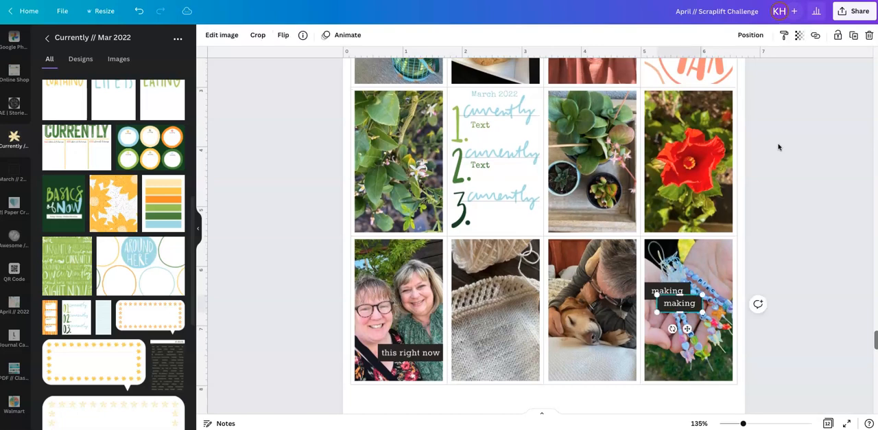
{"action": "left_click_drag", "start_coordinate": [676, 294], "coordinate": [474, 91]}
{"action": "scroll", "coordinate": [562, 173], "scroll_direction": "up", "scroll_amount": 3}
{"action": "scroll", "coordinate": [474, 90], "scroll_direction": "up", "scroll_amount": 1}
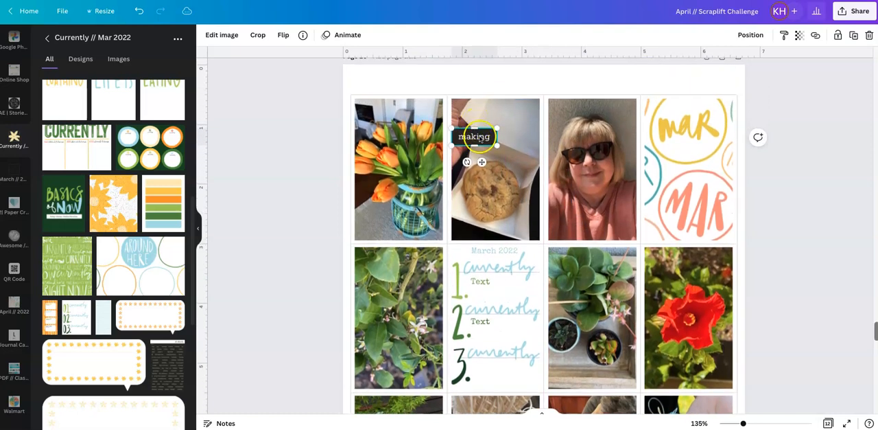
{"action": "left_click_drag", "start_coordinate": [481, 138], "coordinate": [480, 134]}
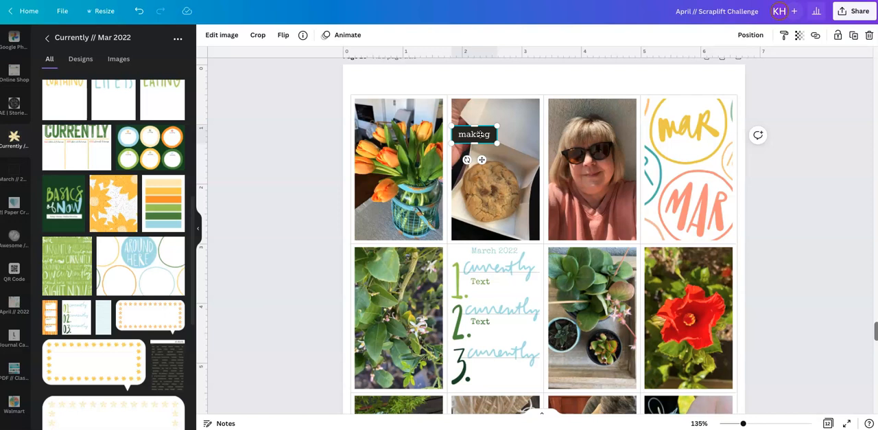
- Recrop the label on the cookie photo to show the word "eating" and apply the crop
{"action": "scroll", "coordinate": [479, 134], "scroll_direction": "up", "scroll_amount": 1}
{"action": "left_click", "coordinate": [486, 141]}
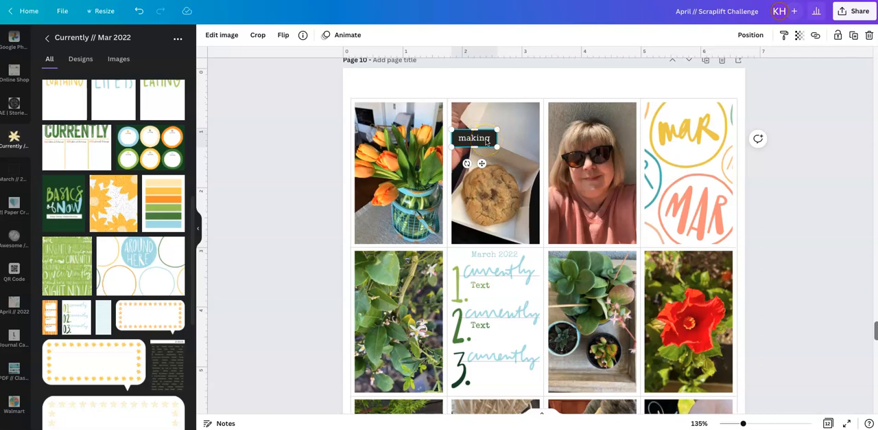
{"action": "double_click", "coordinate": [487, 141]}
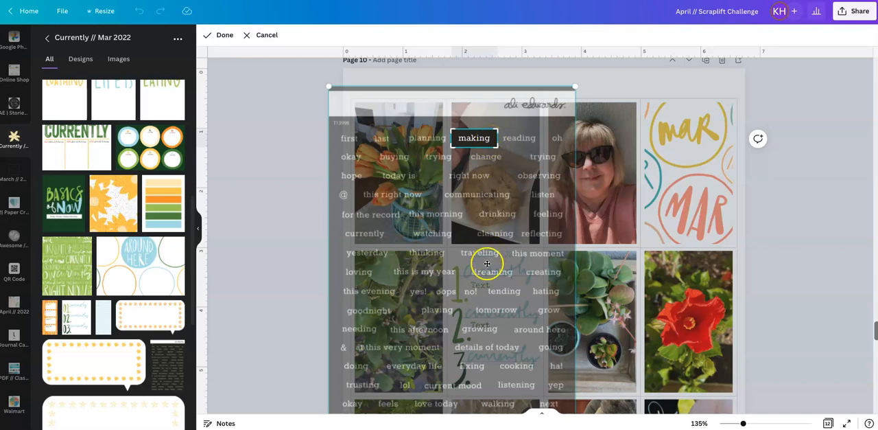
{"action": "left_click_drag", "start_coordinate": [484, 207], "coordinate": [483, 140]}
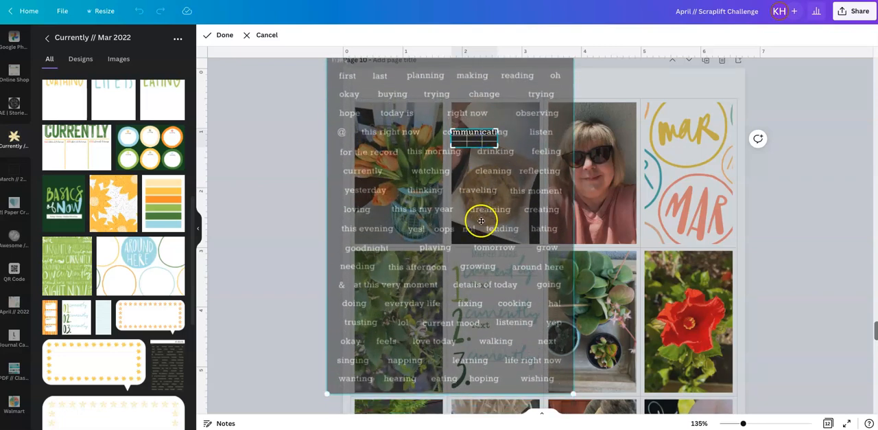
{"action": "left_click_drag", "start_coordinate": [481, 220], "coordinate": [511, 0]}
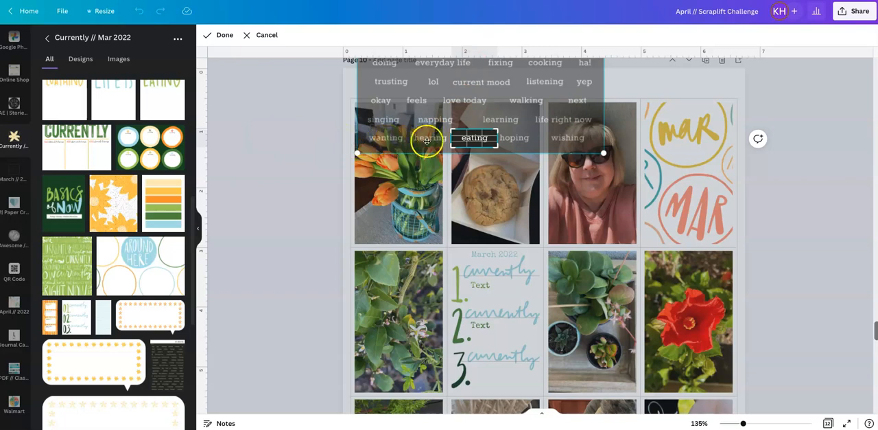
{"action": "left_click", "coordinate": [289, 167]}
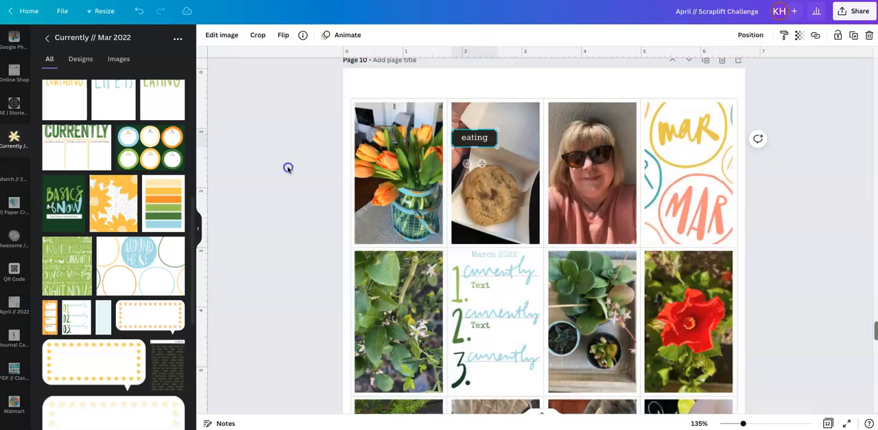
{"action": "left_click", "coordinate": [289, 169]}
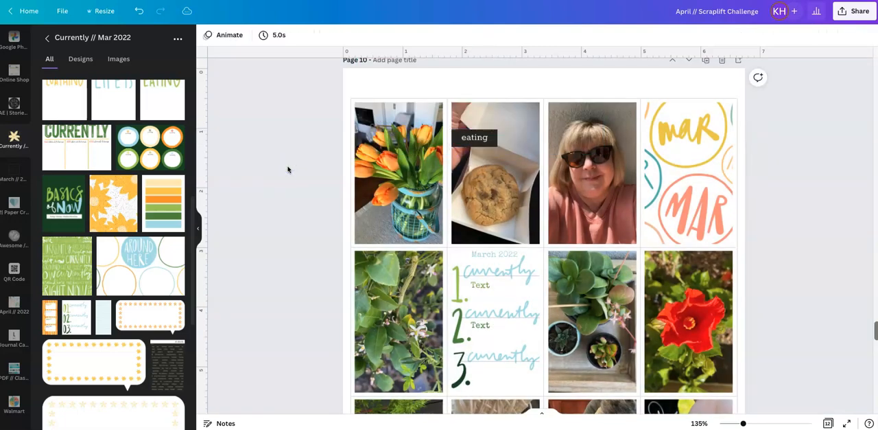
- Review the word labels across page 10 and compare the whole layout with the version on page 9
{"action": "scroll", "coordinate": [289, 169], "scroll_direction": "down", "scroll_amount": 2}
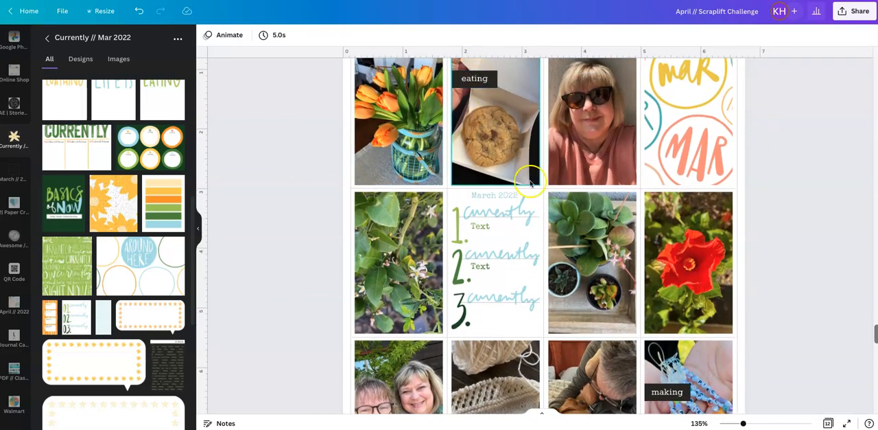
{"action": "scroll", "coordinate": [764, 225], "scroll_direction": "down", "scroll_amount": 3}
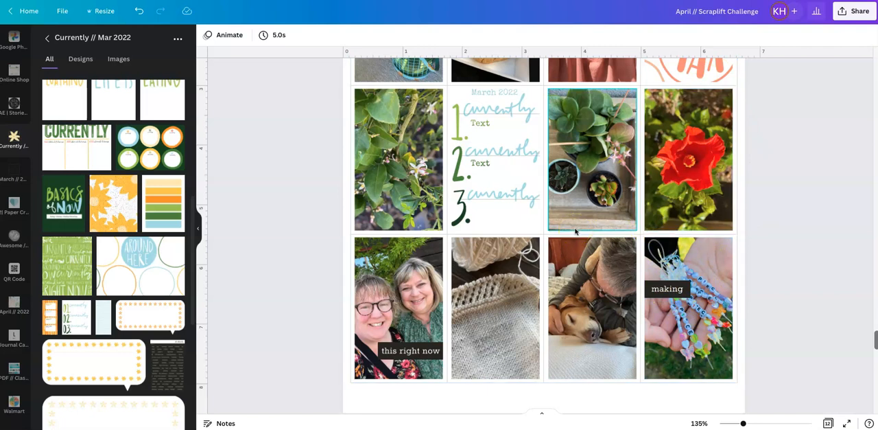
{"action": "left_click", "coordinate": [766, 241]}
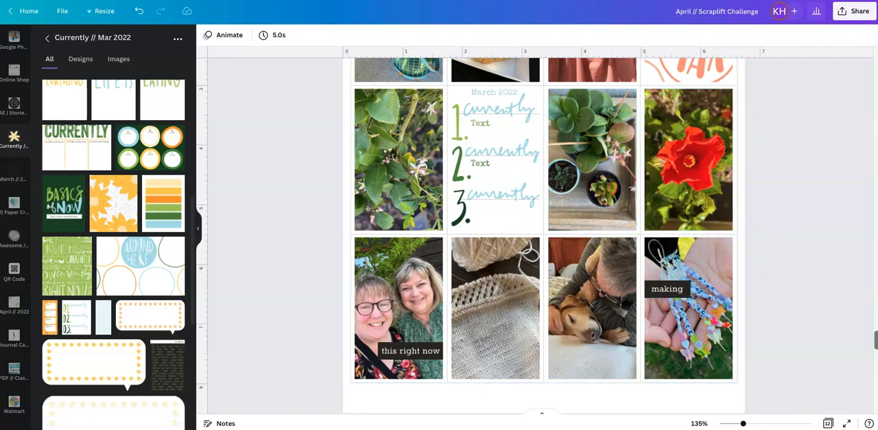
{"action": "left_click_drag", "start_coordinate": [739, 423], "coordinate": [732, 424]}
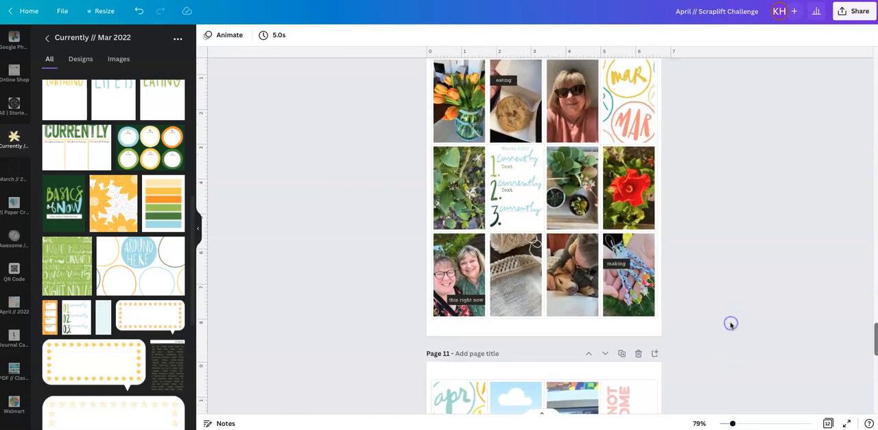
{"action": "scroll", "coordinate": [732, 324], "scroll_direction": "up", "scroll_amount": 2}
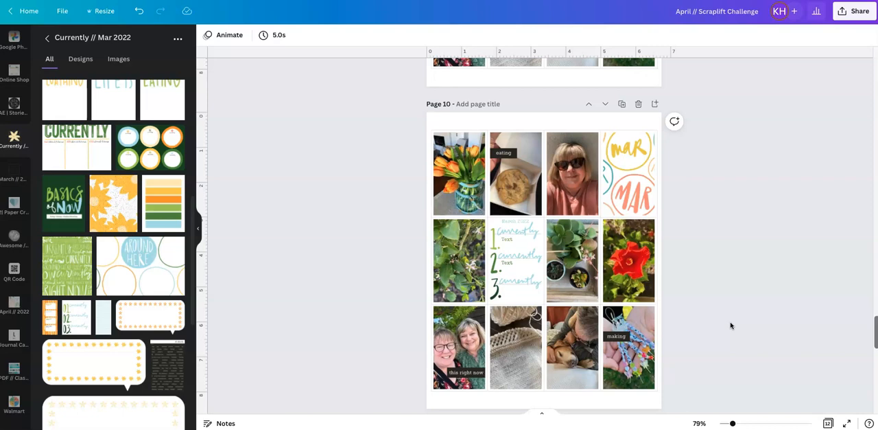
{"action": "scroll", "coordinate": [732, 326], "scroll_direction": "up", "scroll_amount": 5}
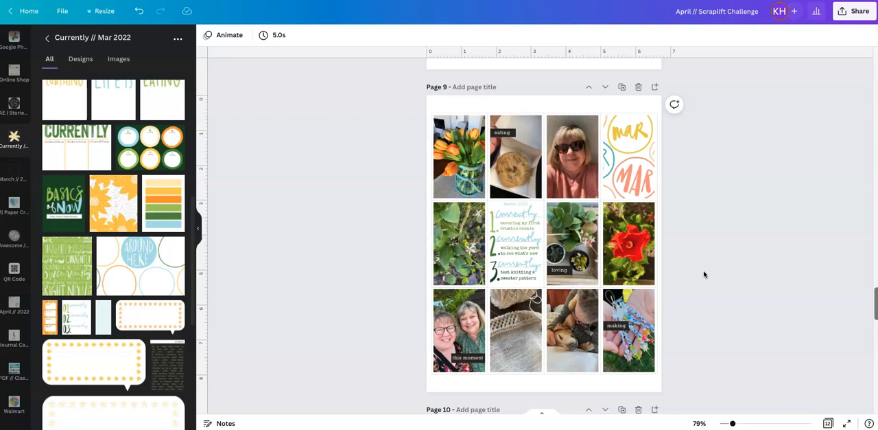
- Duplicate page 9, the twelve-cell March layout with photos, themed cards and word labels
{"action": "scroll", "coordinate": [703, 274], "scroll_direction": "up", "scroll_amount": 1}
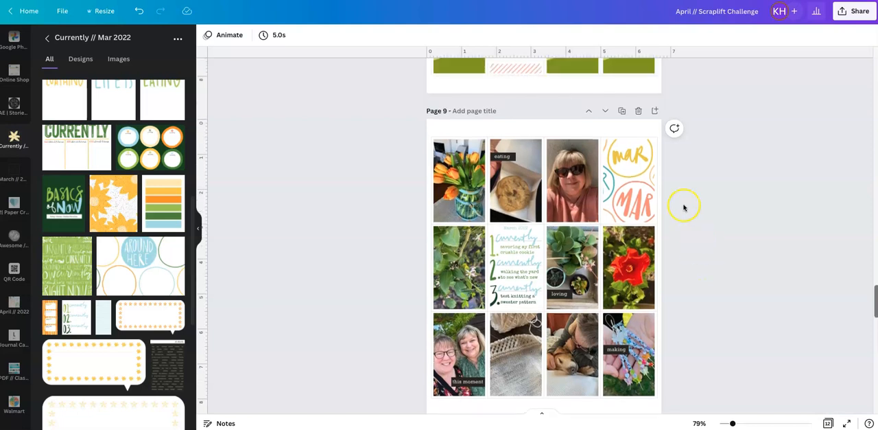
{"action": "left_click", "coordinate": [622, 110]}
{"action": "left_click_drag", "start_coordinate": [729, 422], "coordinate": [743, 423]}
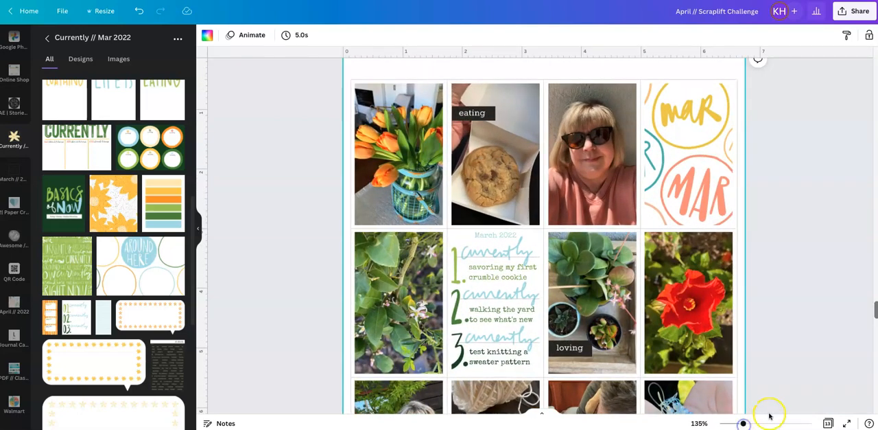
{"action": "left_click", "coordinate": [796, 218]}
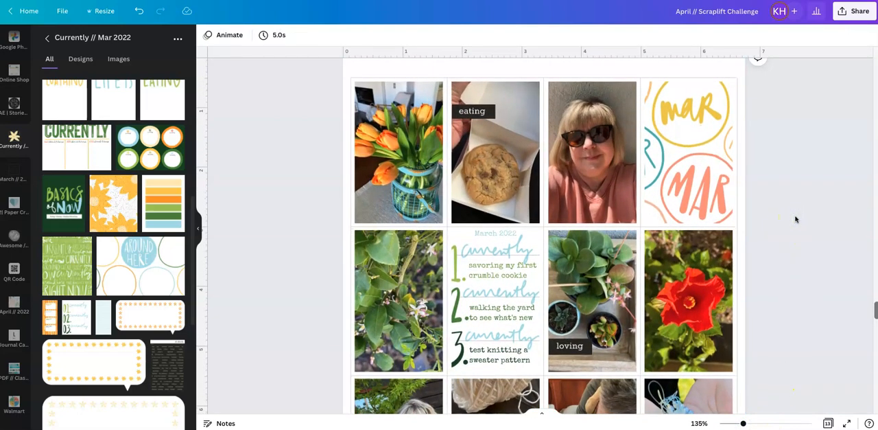
- Delete the "eating", "loving", "making" and "this moment" word labels from the photos on the duplicated page
{"action": "left_click", "coordinate": [477, 116]}
{"action": "key", "text": "Delete"}
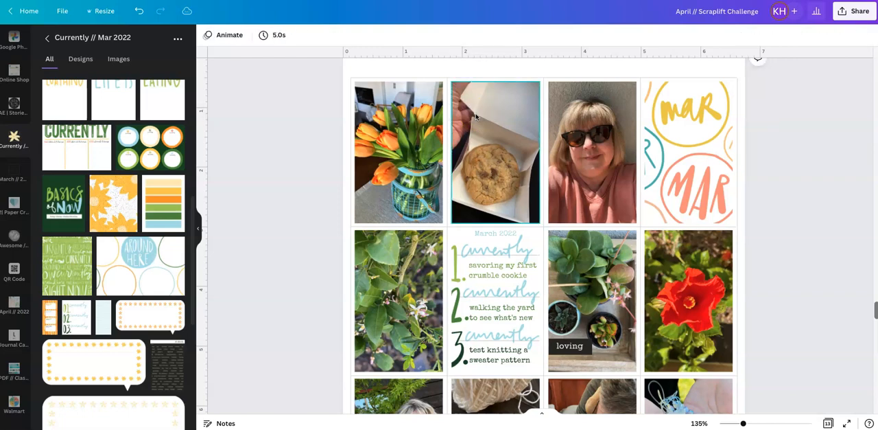
{"action": "left_click", "coordinate": [560, 350]}
{"action": "key", "text": "Delete"}
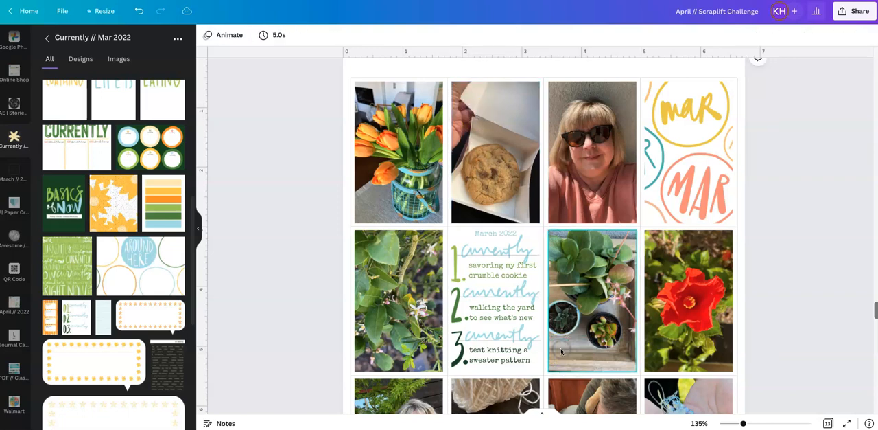
{"action": "scroll", "coordinate": [561, 351], "scroll_direction": "down", "scroll_amount": 5}
{"action": "left_click", "coordinate": [669, 281]}
{"action": "key", "text": "Delete"}
{"action": "left_click", "coordinate": [415, 334]}
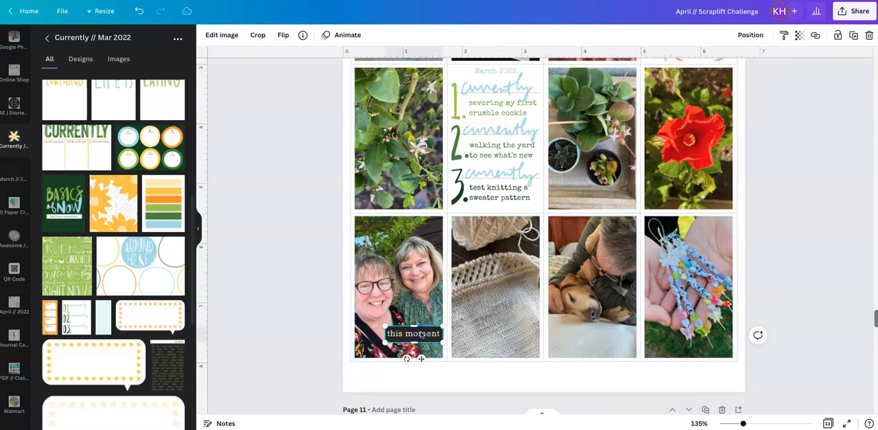
{"action": "key", "text": "Delete"}
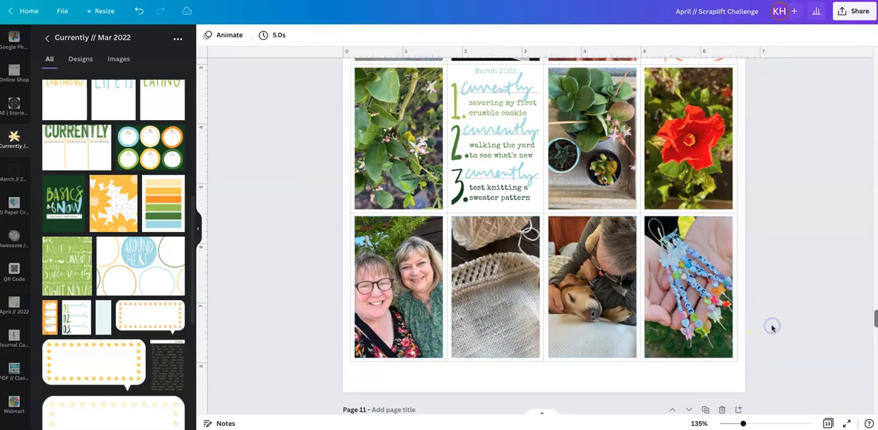
{"action": "scroll", "coordinate": [773, 326], "scroll_direction": "up", "scroll_amount": 3}
{"action": "left_click_drag", "start_coordinate": [743, 422], "coordinate": [737, 424]}
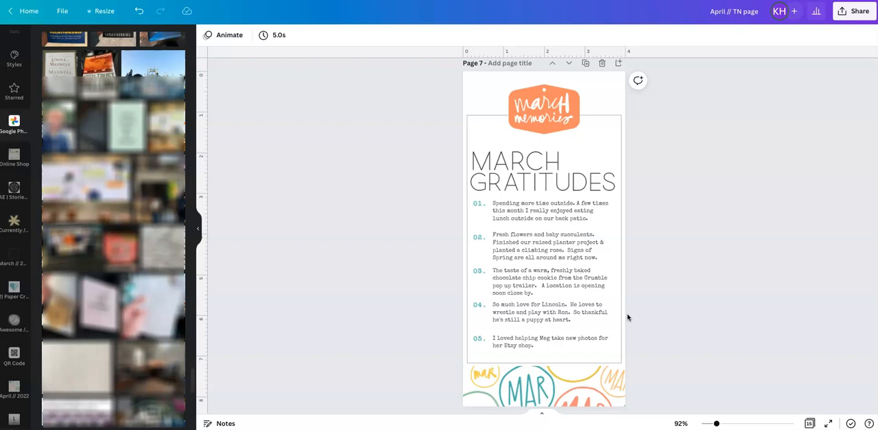
- Copy all March Gratitudes elements from page 7 of the April // TN page design onto page 12 of April // Scraplift Challenge, centred horizontally
{"action": "left_click_drag", "start_coordinate": [395, 75], "coordinate": [652, 409]}
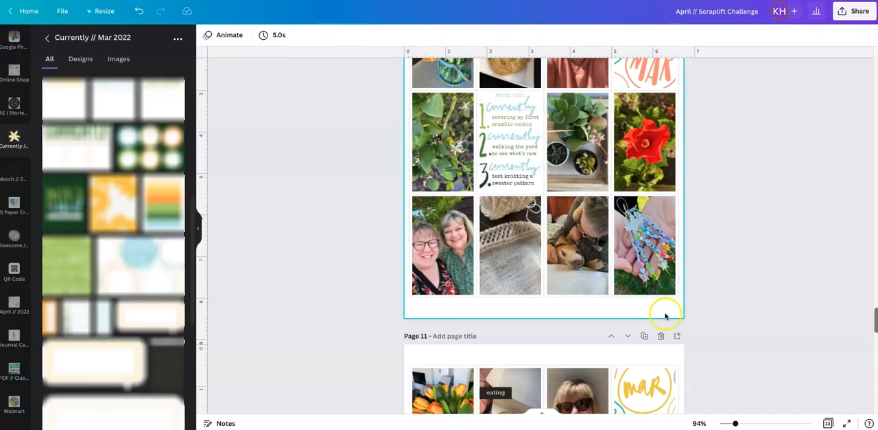
{"action": "left_click", "coordinate": [678, 336]}
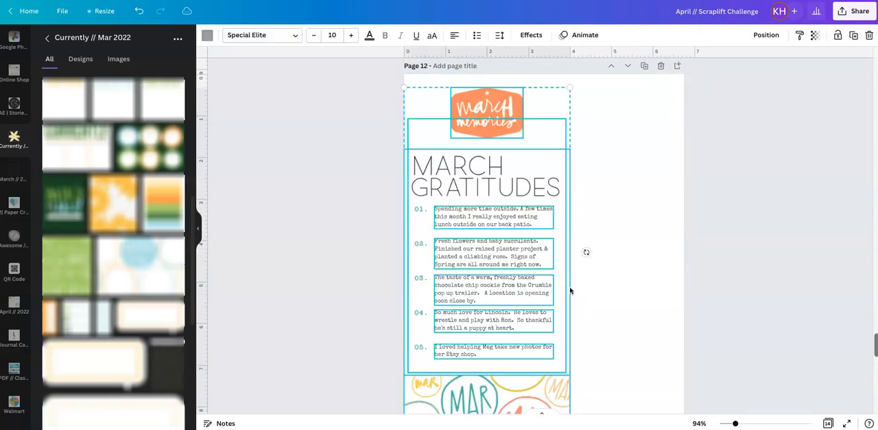
{"action": "left_click_drag", "start_coordinate": [525, 309], "coordinate": [582, 308]}
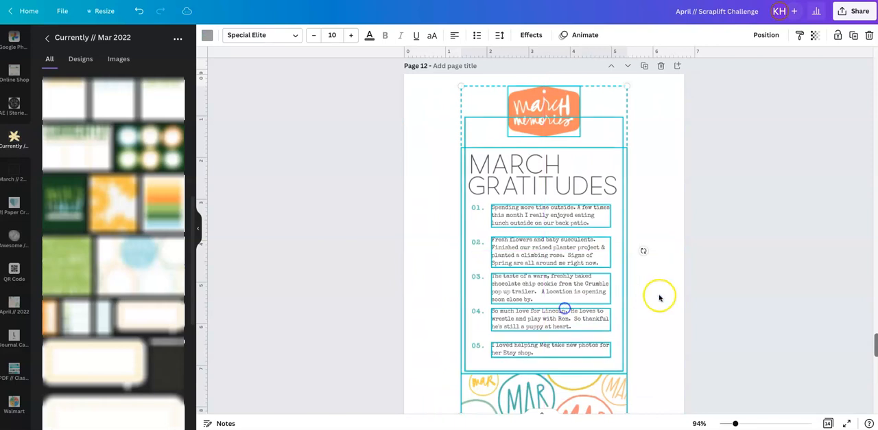
{"action": "left_click", "coordinate": [689, 295]}
{"action": "scroll", "coordinate": [689, 296], "scroll_direction": "down", "scroll_amount": 2}
{"action": "scroll", "coordinate": [689, 296], "scroll_direction": "up", "scroll_amount": 2}
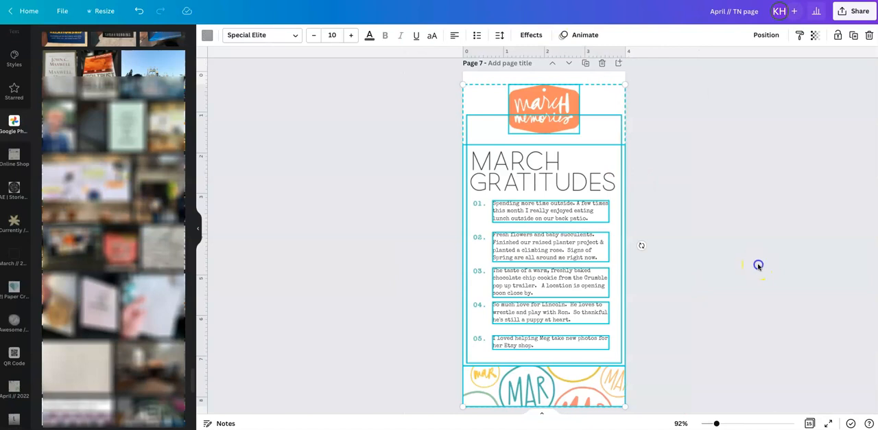
- In the April // TN page design, compare the finished March Gratitudes page 7 with the large and bottom-strip picture frames on page 8
{"action": "left_click", "coordinate": [758, 266]}
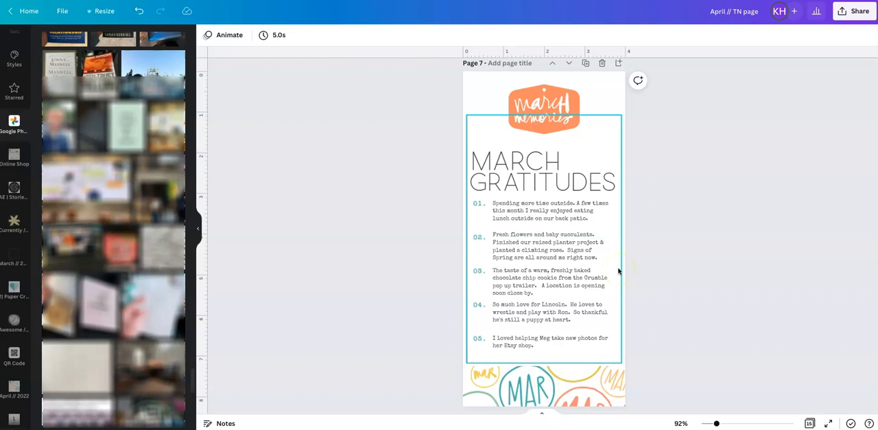
{"action": "left_click", "coordinate": [644, 273]}
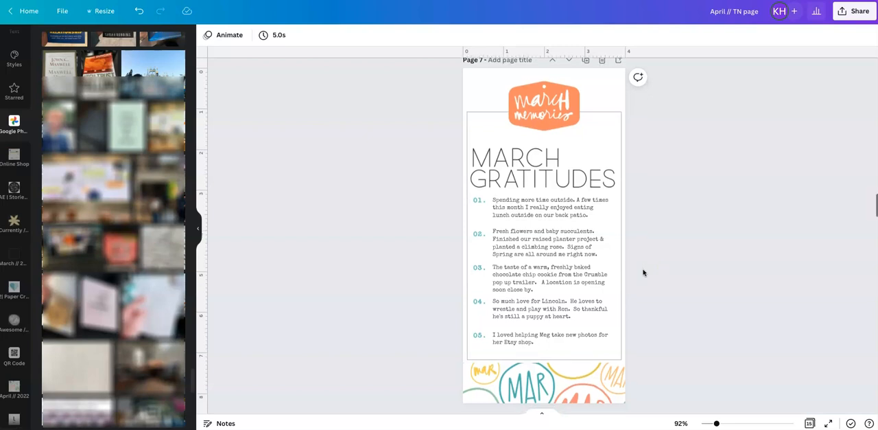
{"action": "scroll", "coordinate": [644, 272], "scroll_direction": "down", "scroll_amount": 1}
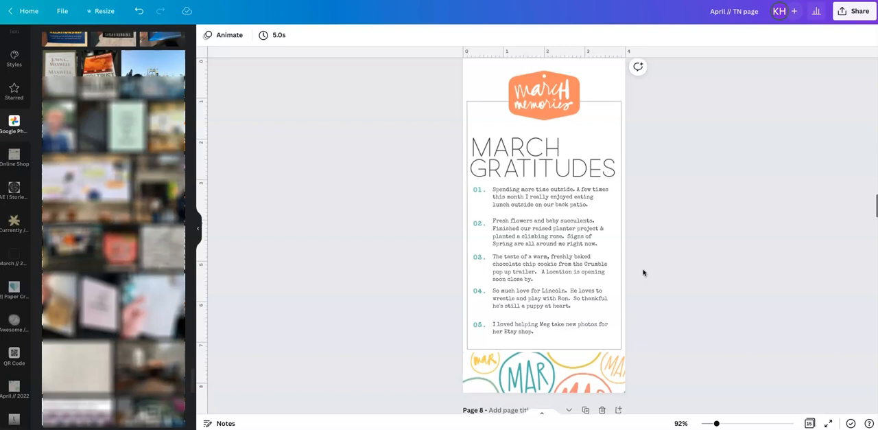
{"action": "scroll", "coordinate": [643, 272], "scroll_direction": "down", "scroll_amount": 2}
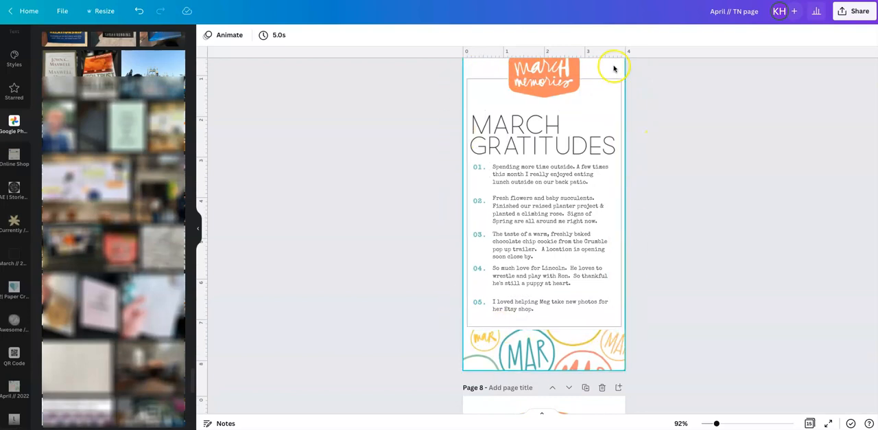
{"action": "scroll", "coordinate": [675, 150], "scroll_direction": "down", "scroll_amount": 5}
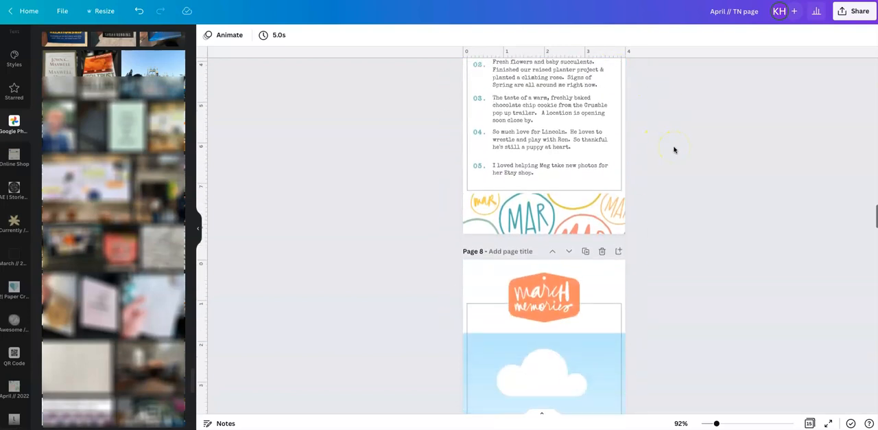
{"action": "left_click", "coordinate": [578, 168]}
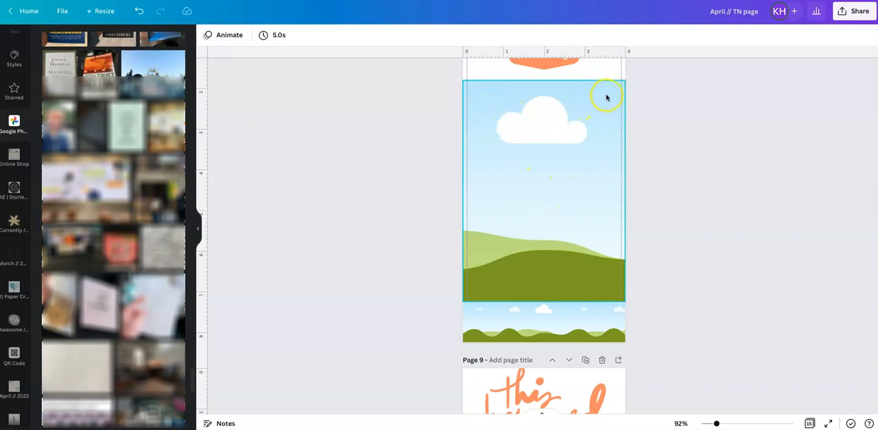
{"action": "left_click", "coordinate": [623, 298]}
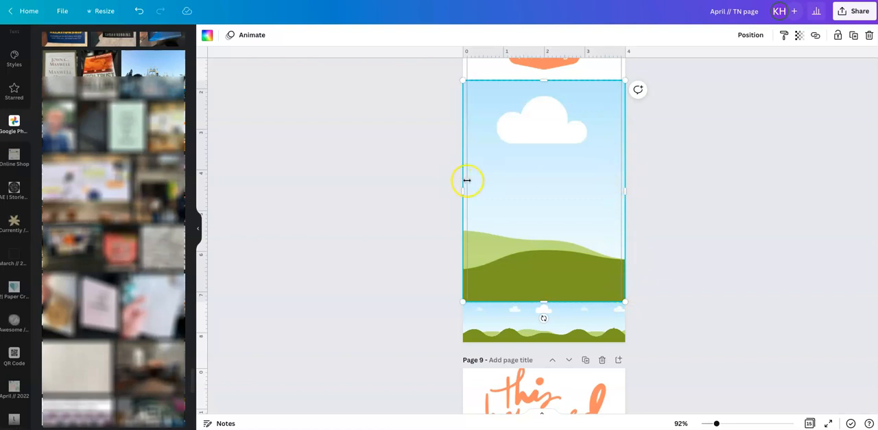
{"action": "left_click_drag", "start_coordinate": [626, 301], "coordinate": [628, 302]}
{"action": "left_click", "coordinate": [653, 251]}
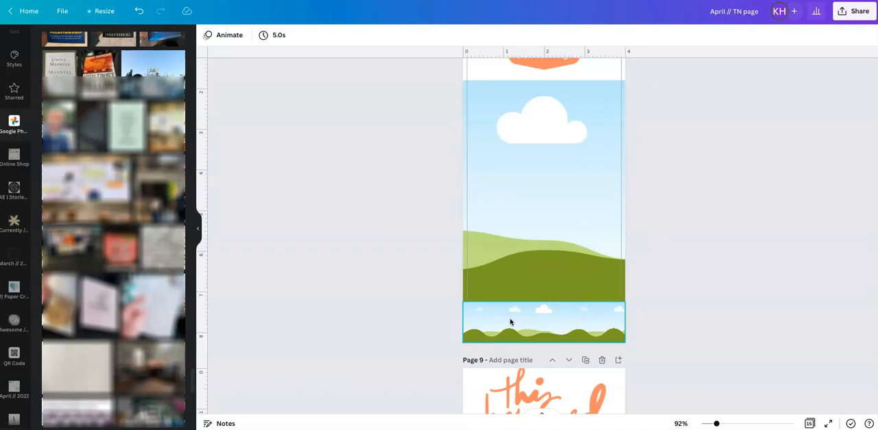
{"action": "scroll", "coordinate": [511, 321], "scroll_direction": "down", "scroll_amount": 1}
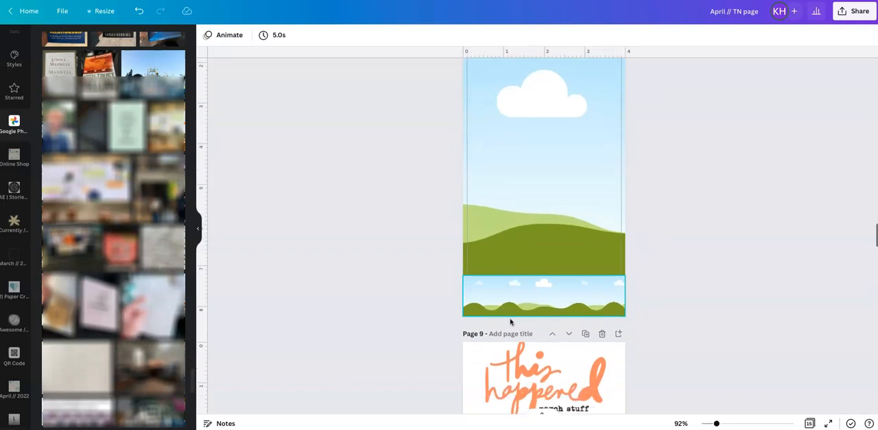
{"action": "scroll", "coordinate": [511, 322], "scroll_direction": "up", "scroll_amount": 3}
{"action": "scroll", "coordinate": [511, 322], "scroll_direction": "up", "scroll_amount": 5}
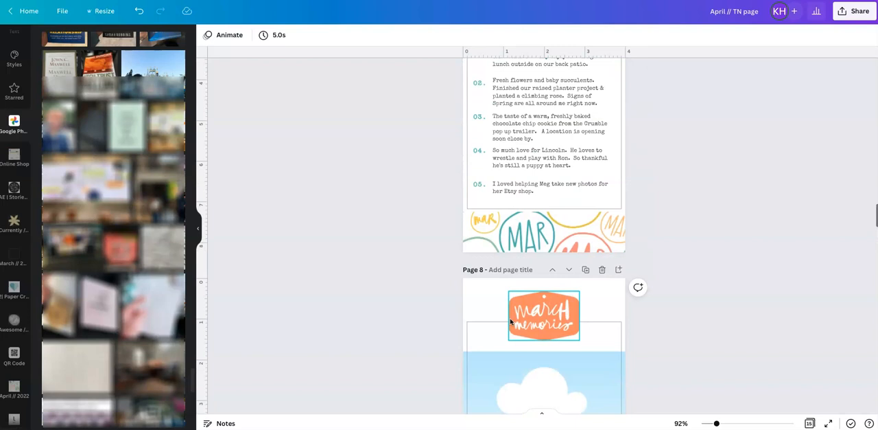
{"action": "left_click", "coordinate": [492, 326]}
{"action": "left_click", "coordinate": [538, 332]}
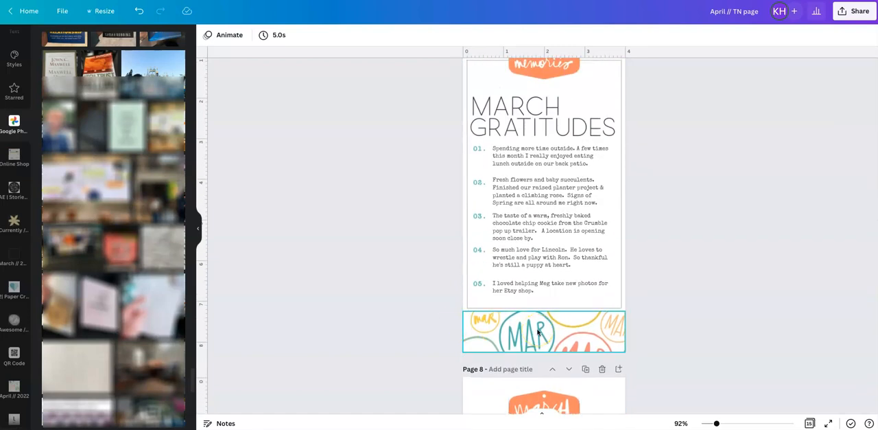
{"action": "scroll", "coordinate": [538, 332], "scroll_direction": "up", "scroll_amount": 2}
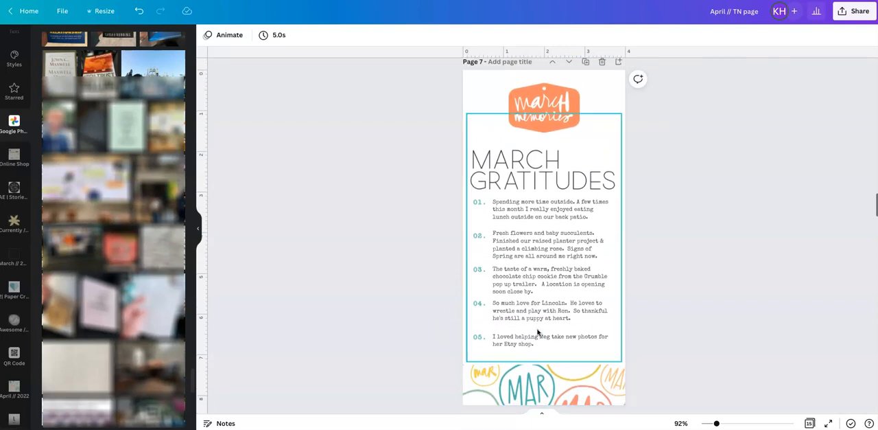